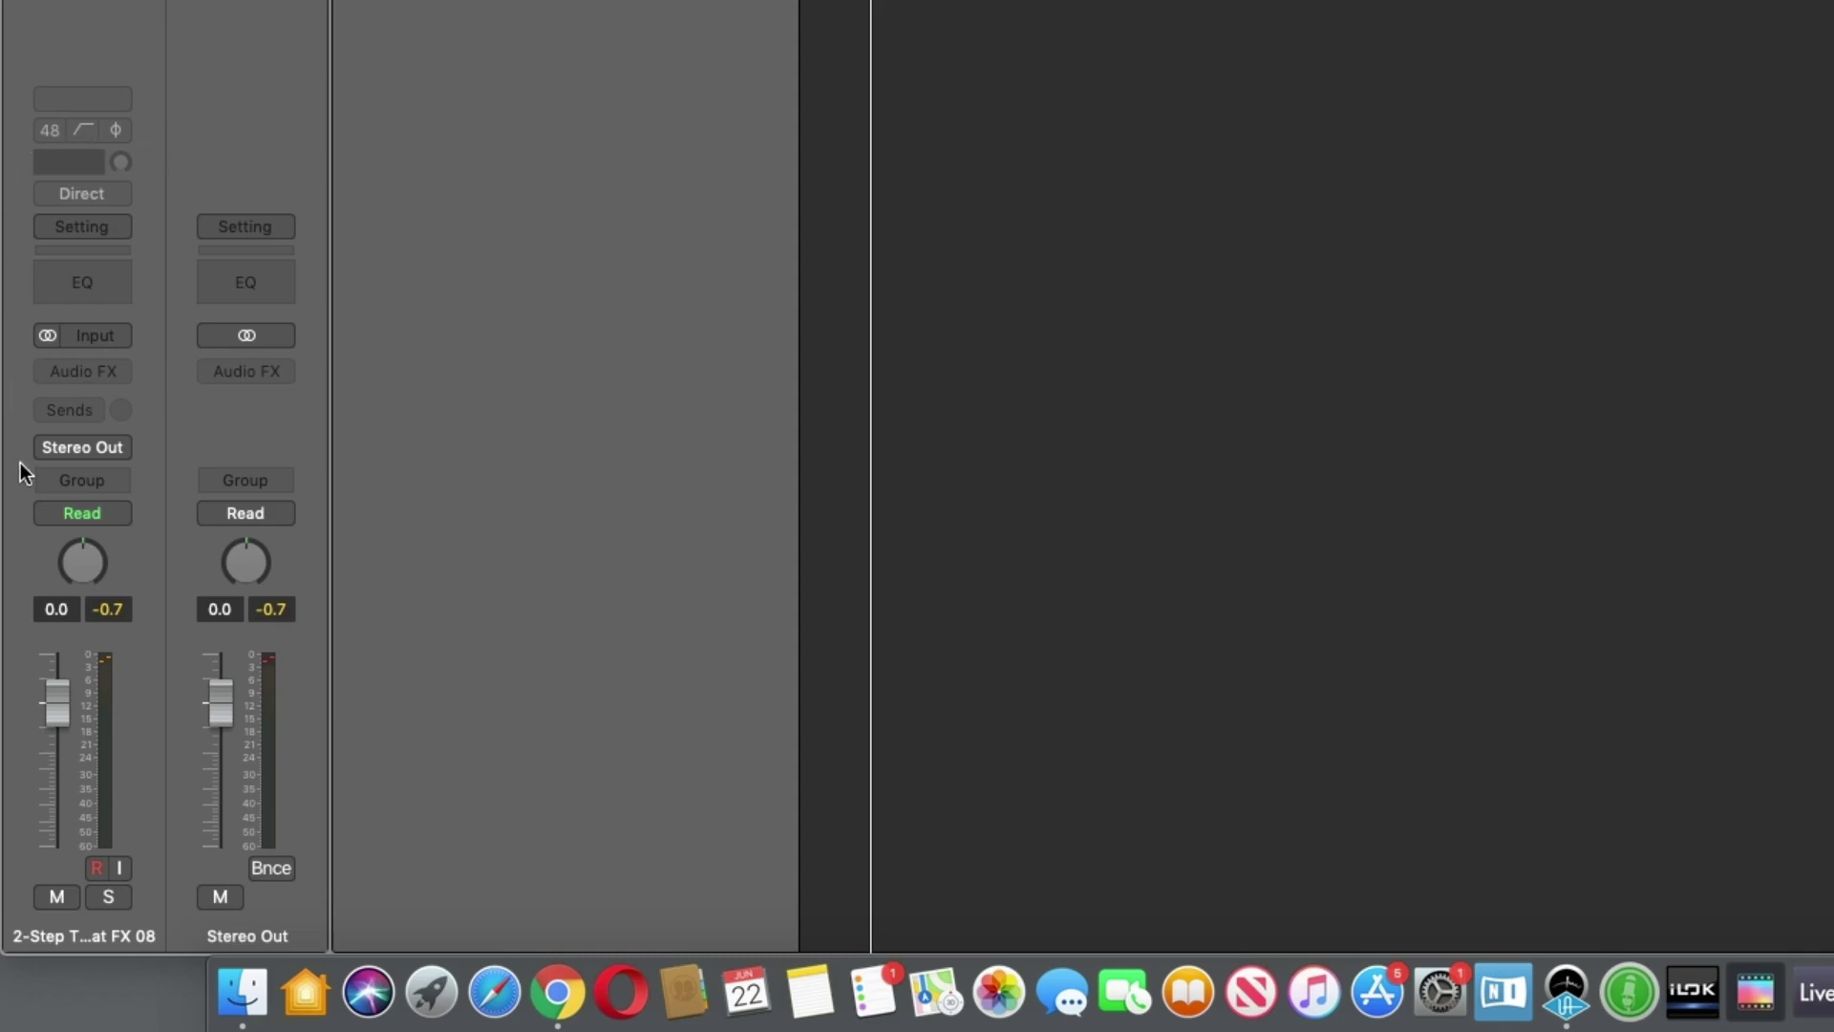
- Insert a stereo Channel EQ on the 2-Step Thump Beat FX 08 channel strip and move its window over the tracks area
click(116, 374)
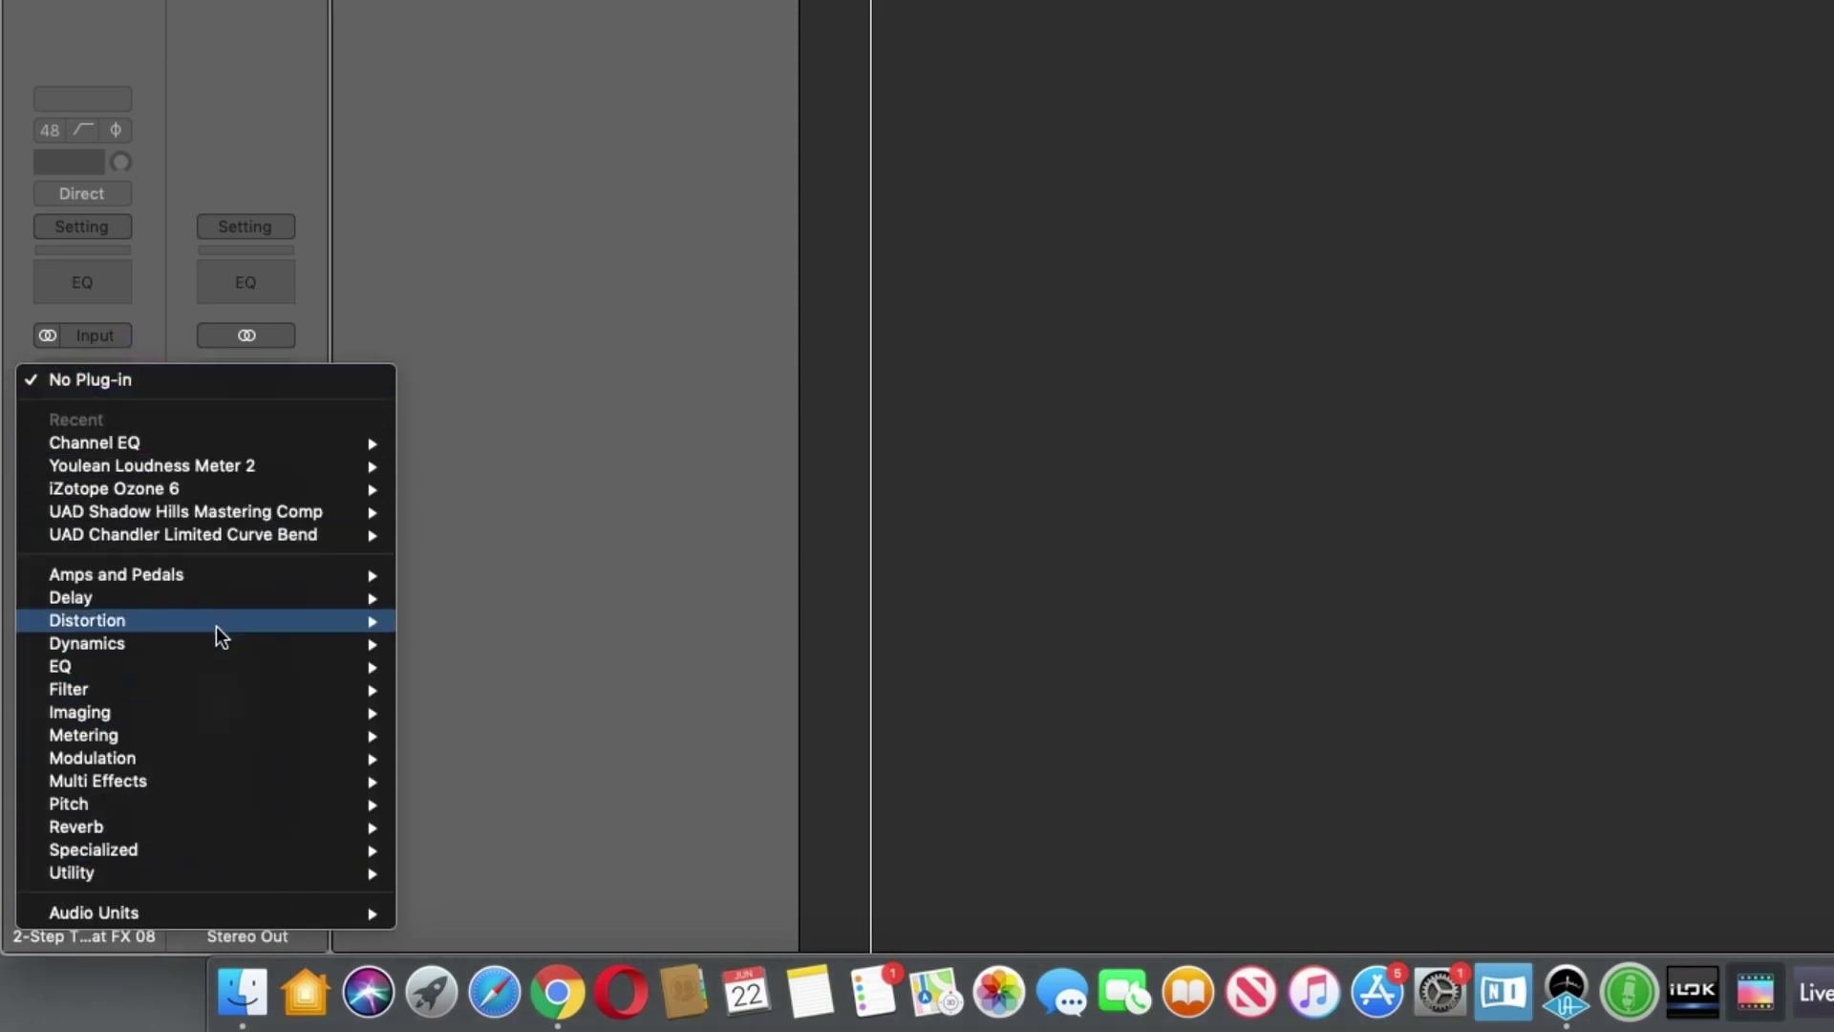
mouse_move(222, 674)
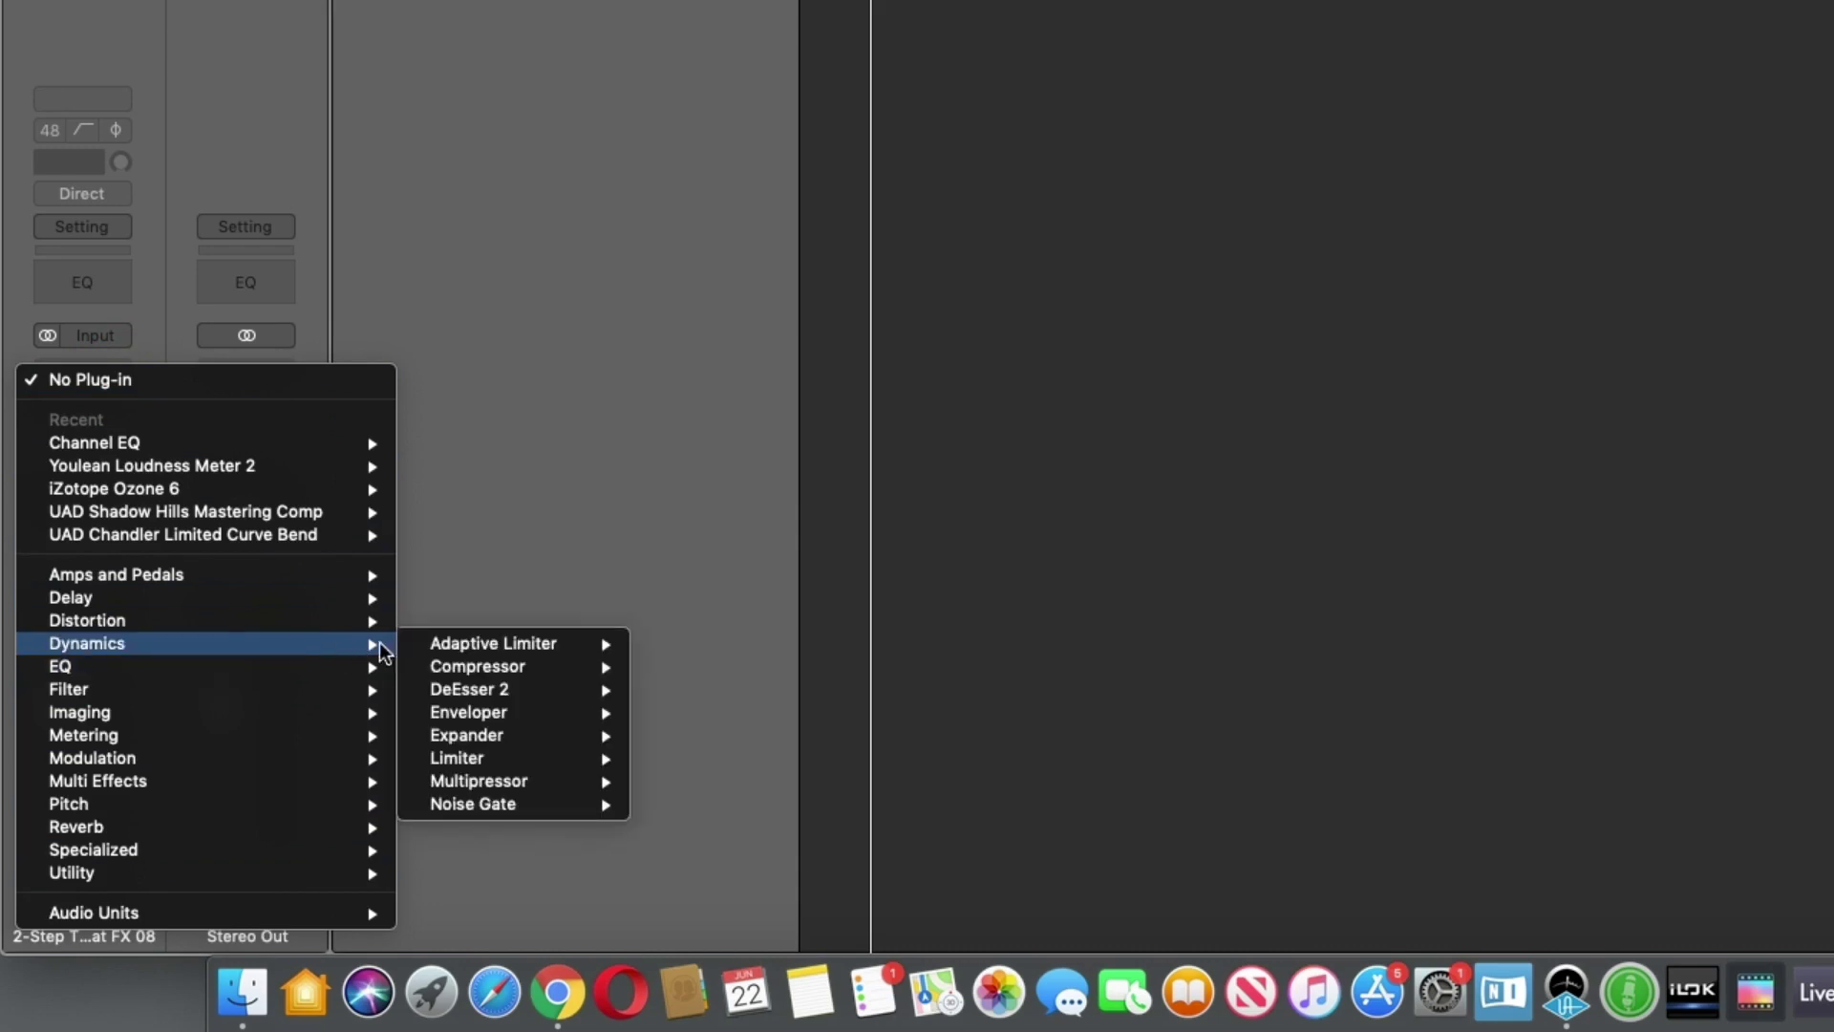
mouse_move(443, 674)
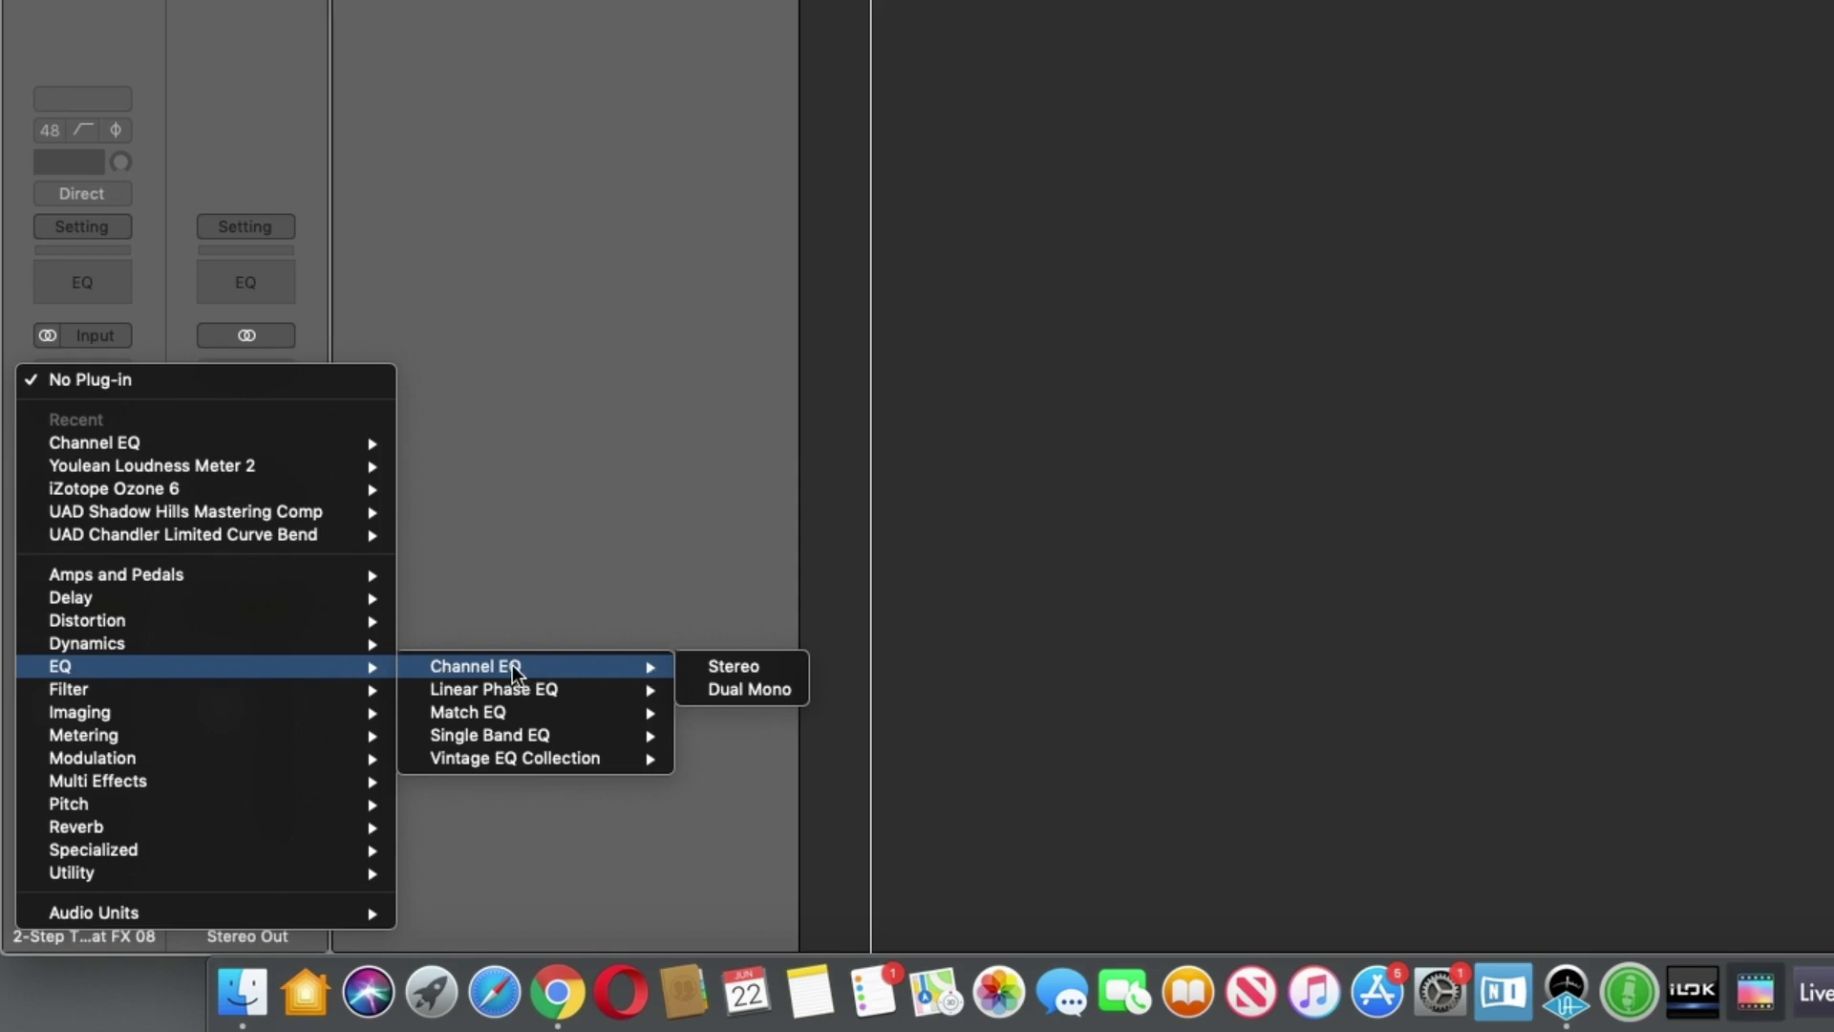
click(747, 669)
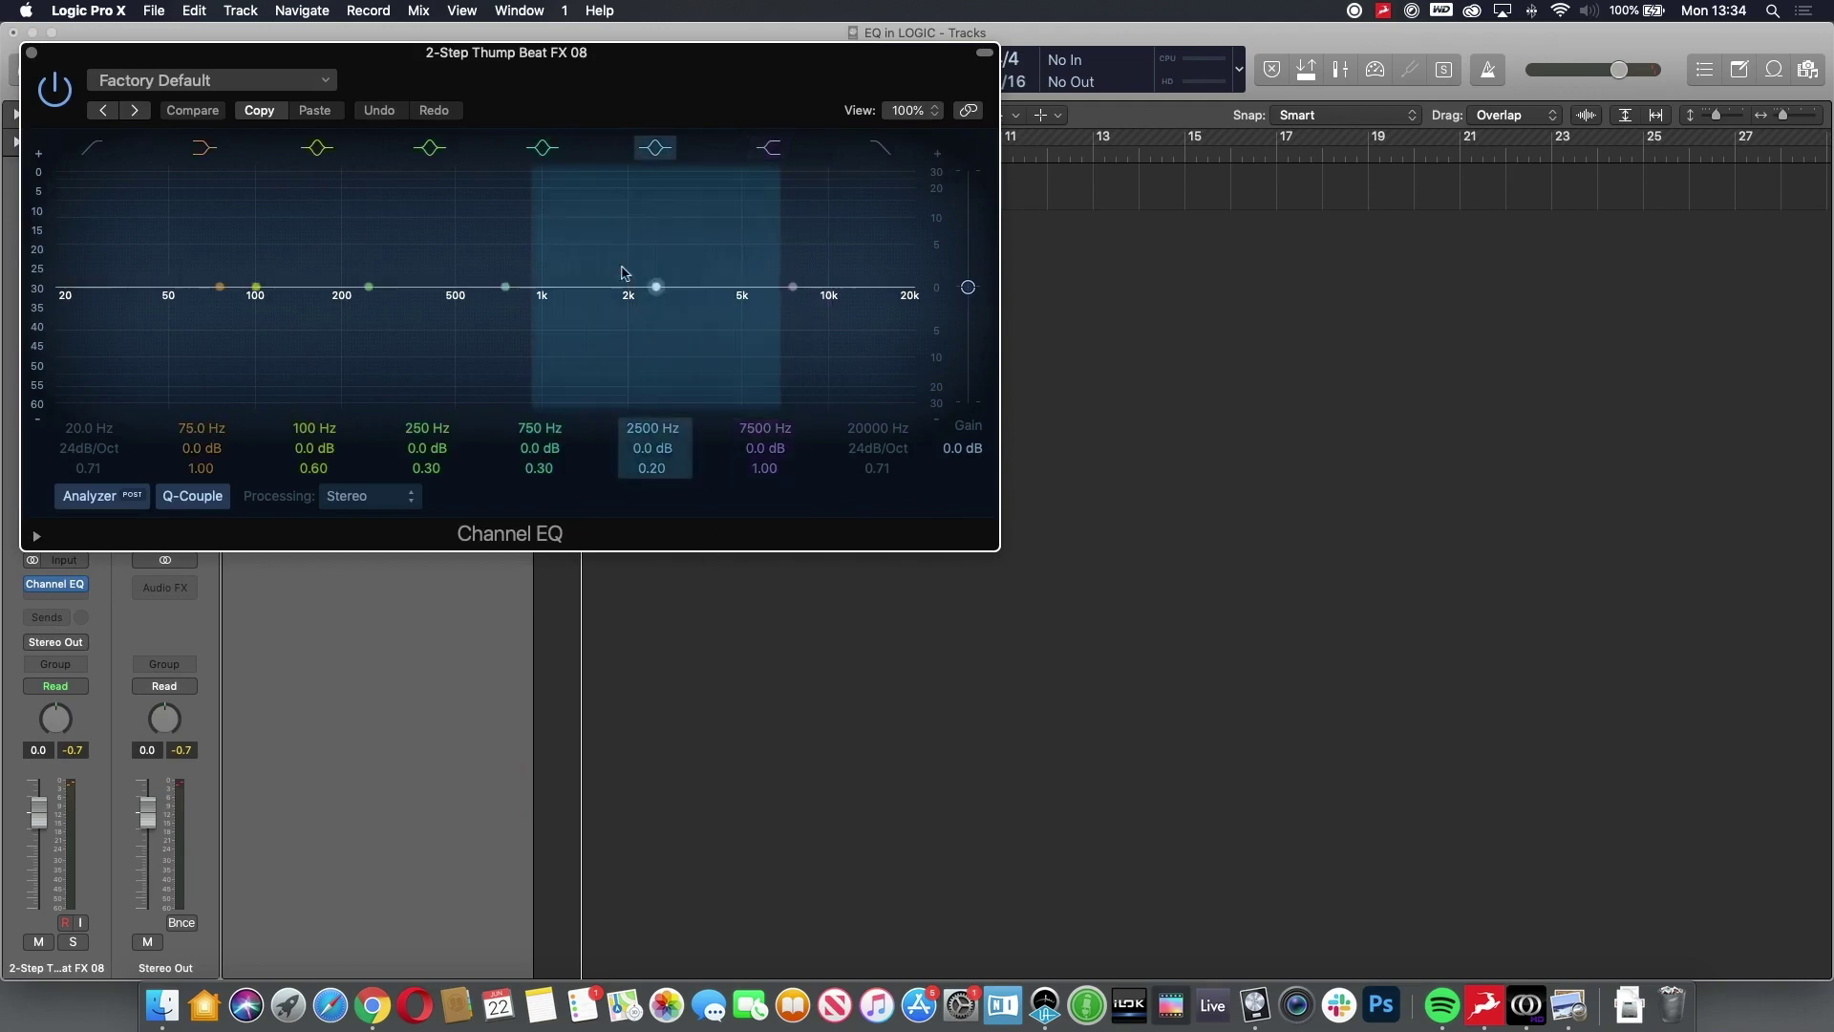
drag(597, 61, 1126, 249)
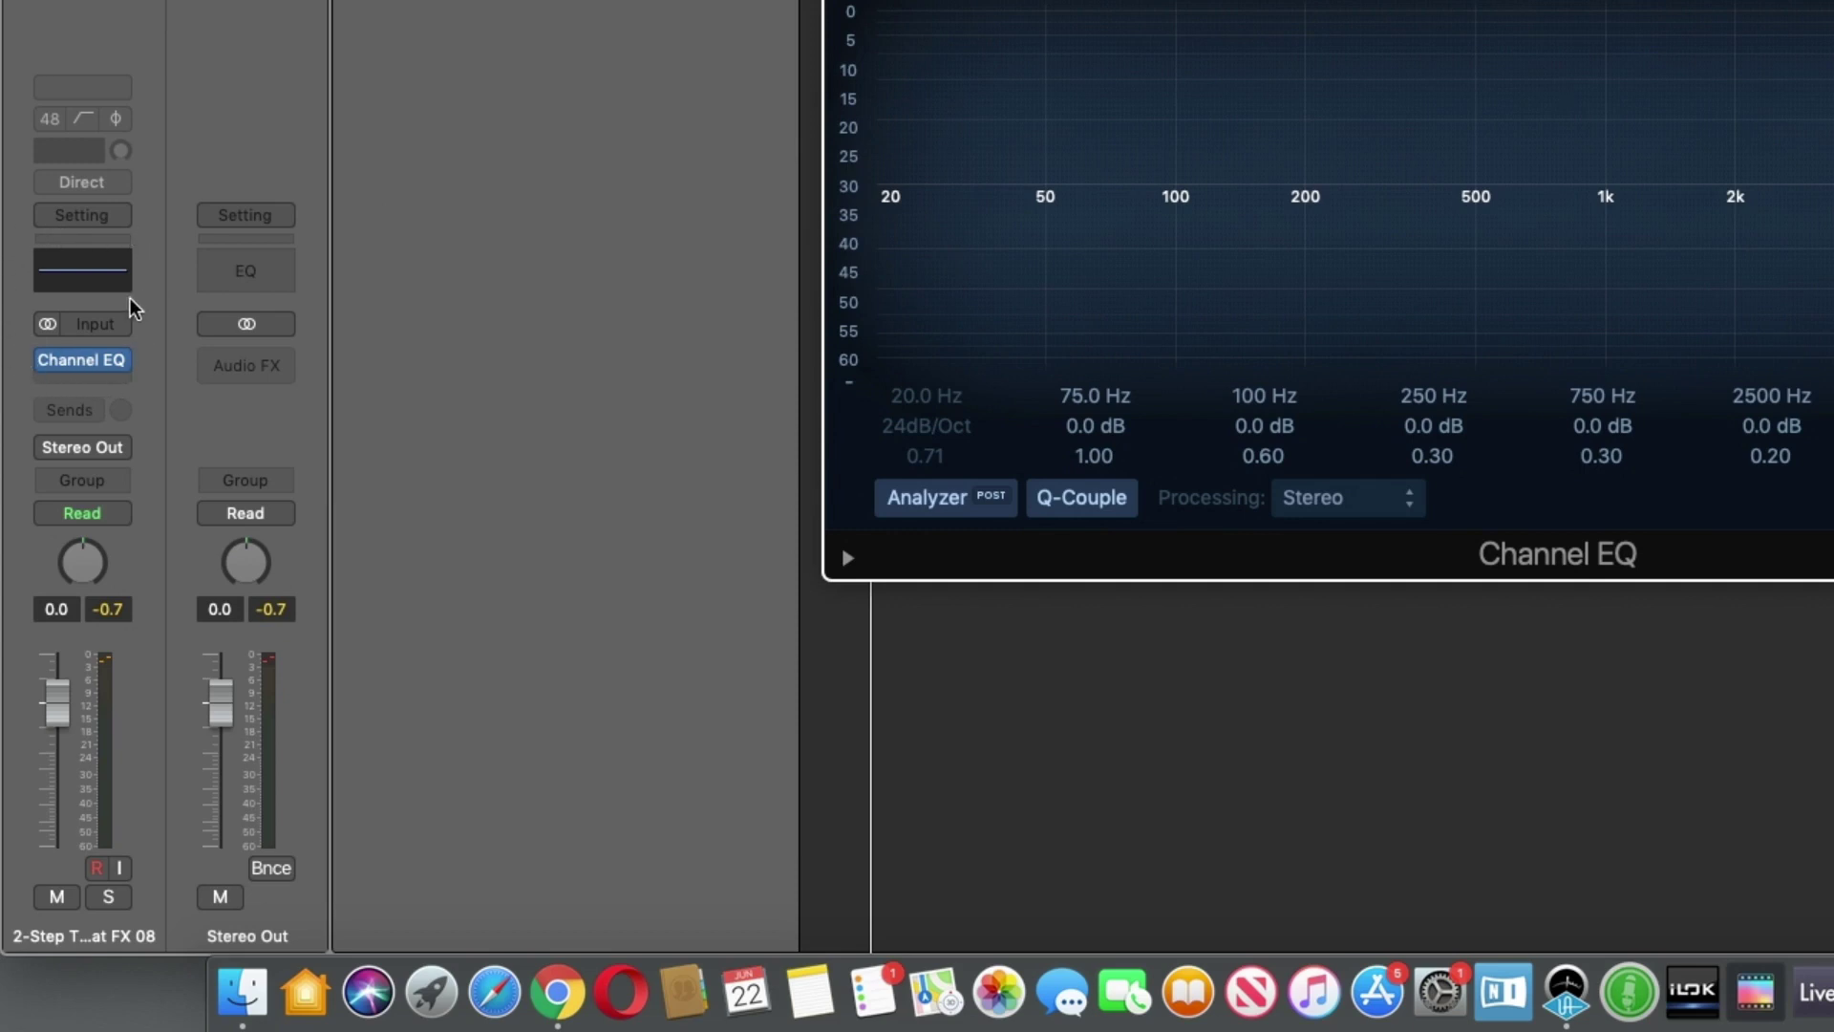
- Remove the Channel EQ from the 2-Step Thump Beat FX 08 channel strip
click(127, 362)
click(153, 397)
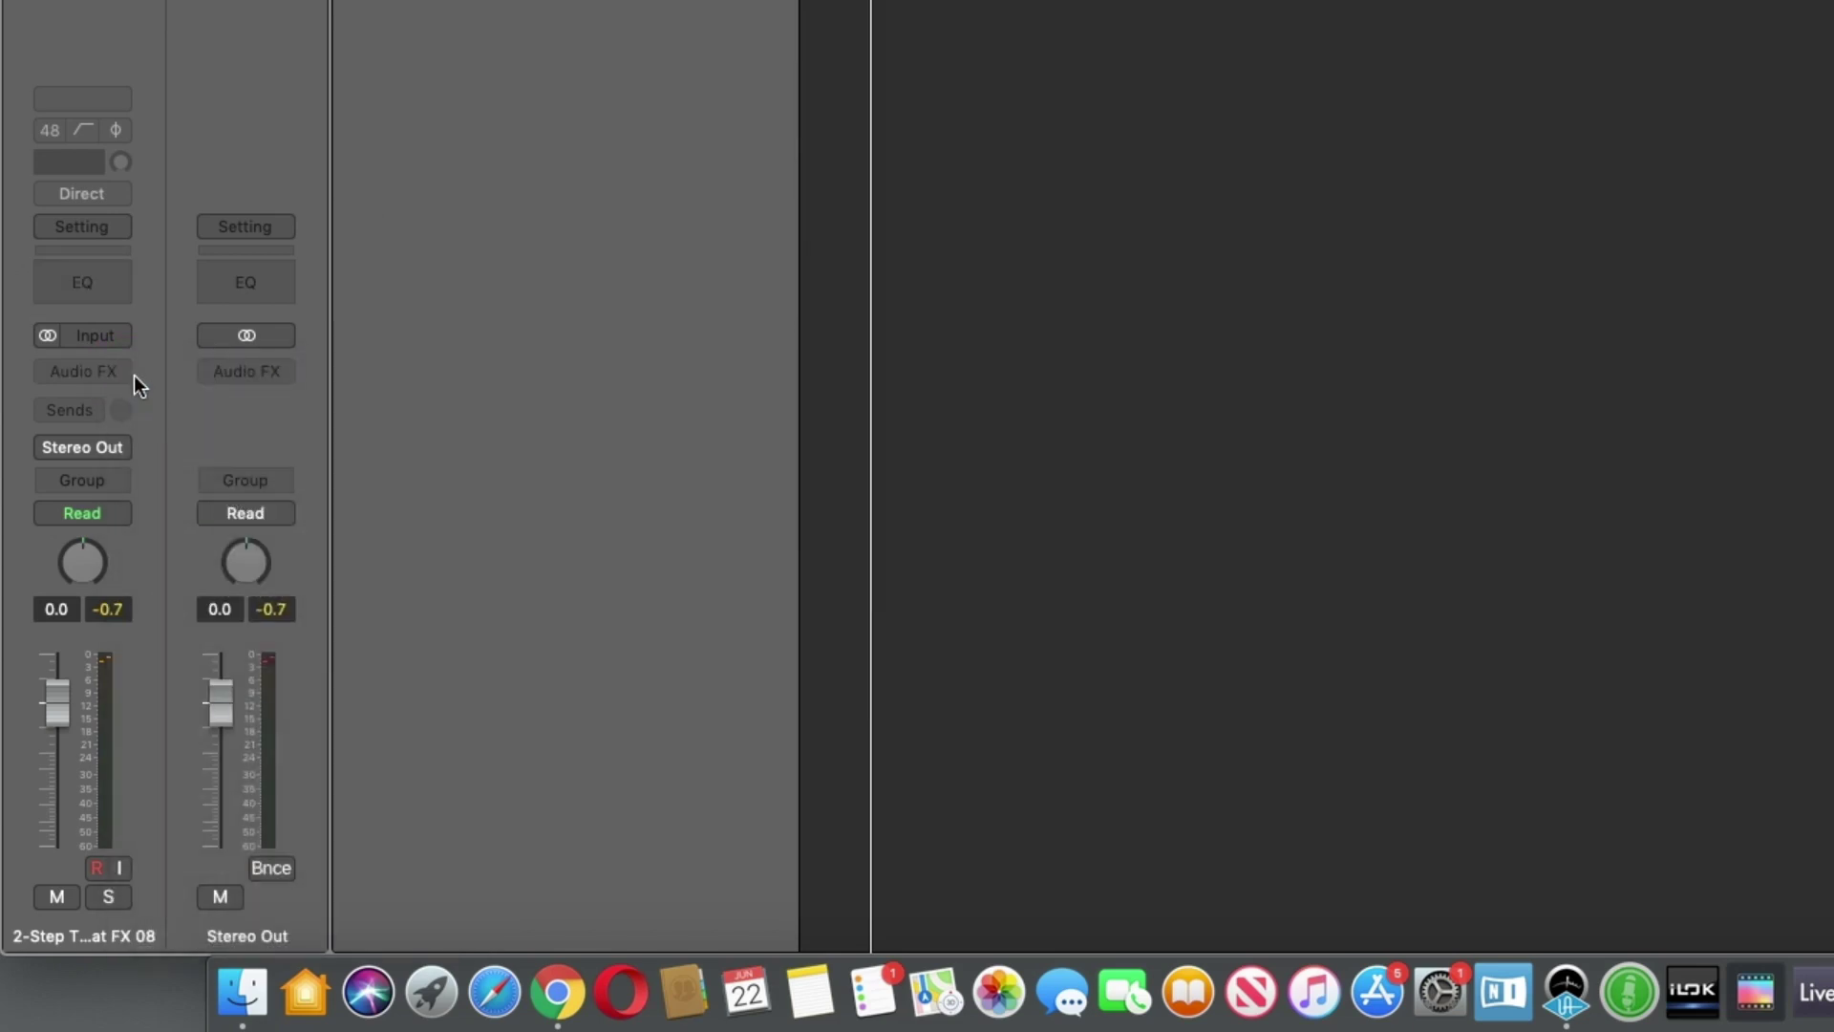
click(130, 375)
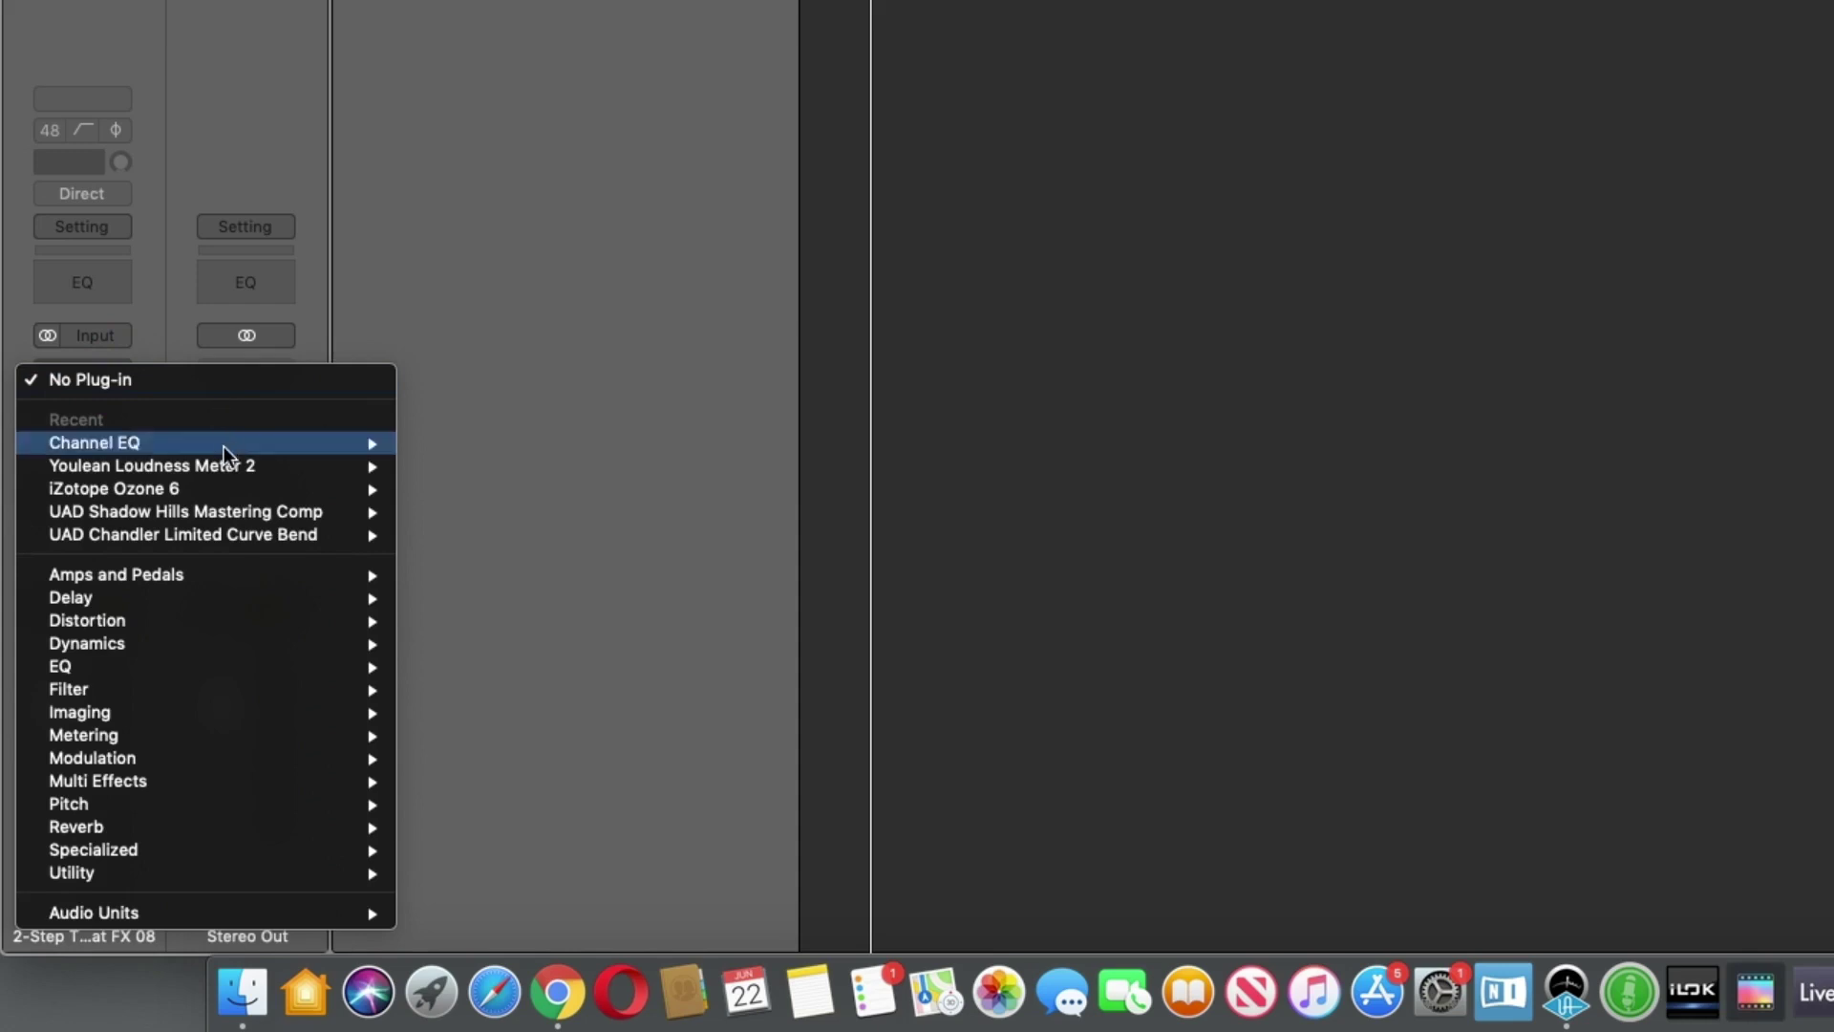
mouse_move(163, 445)
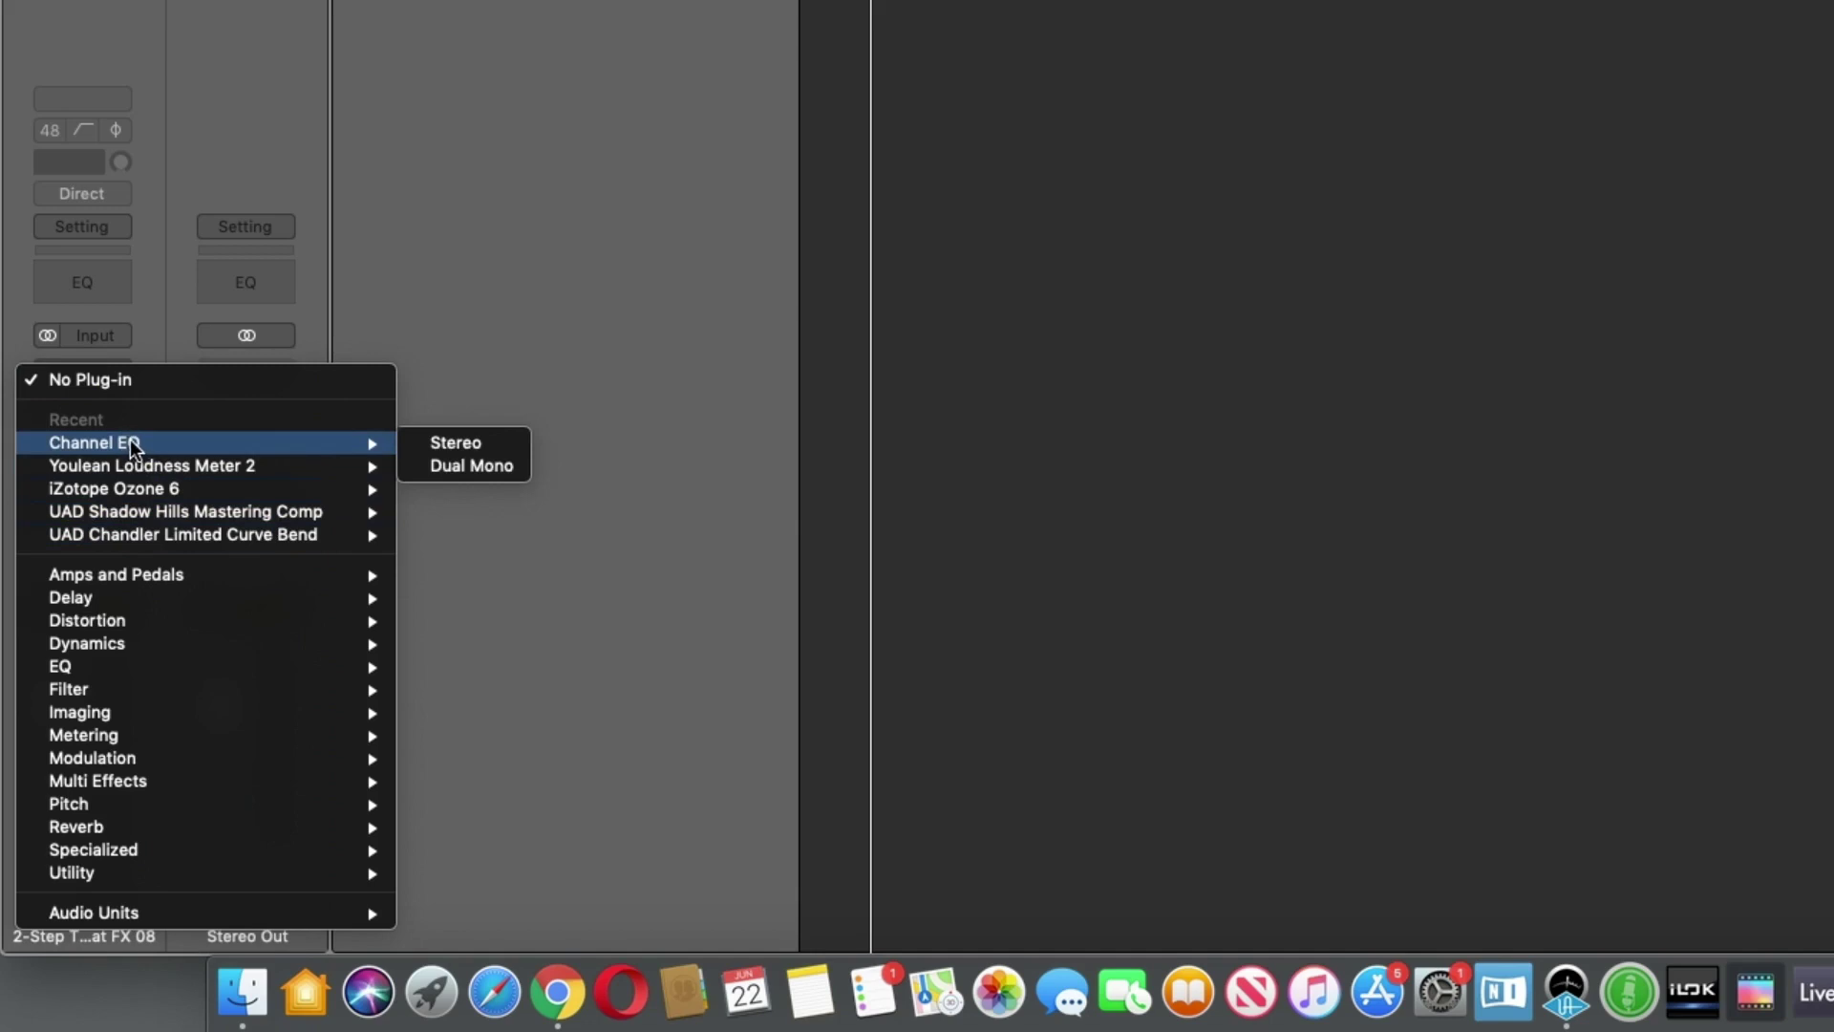
click(160, 260)
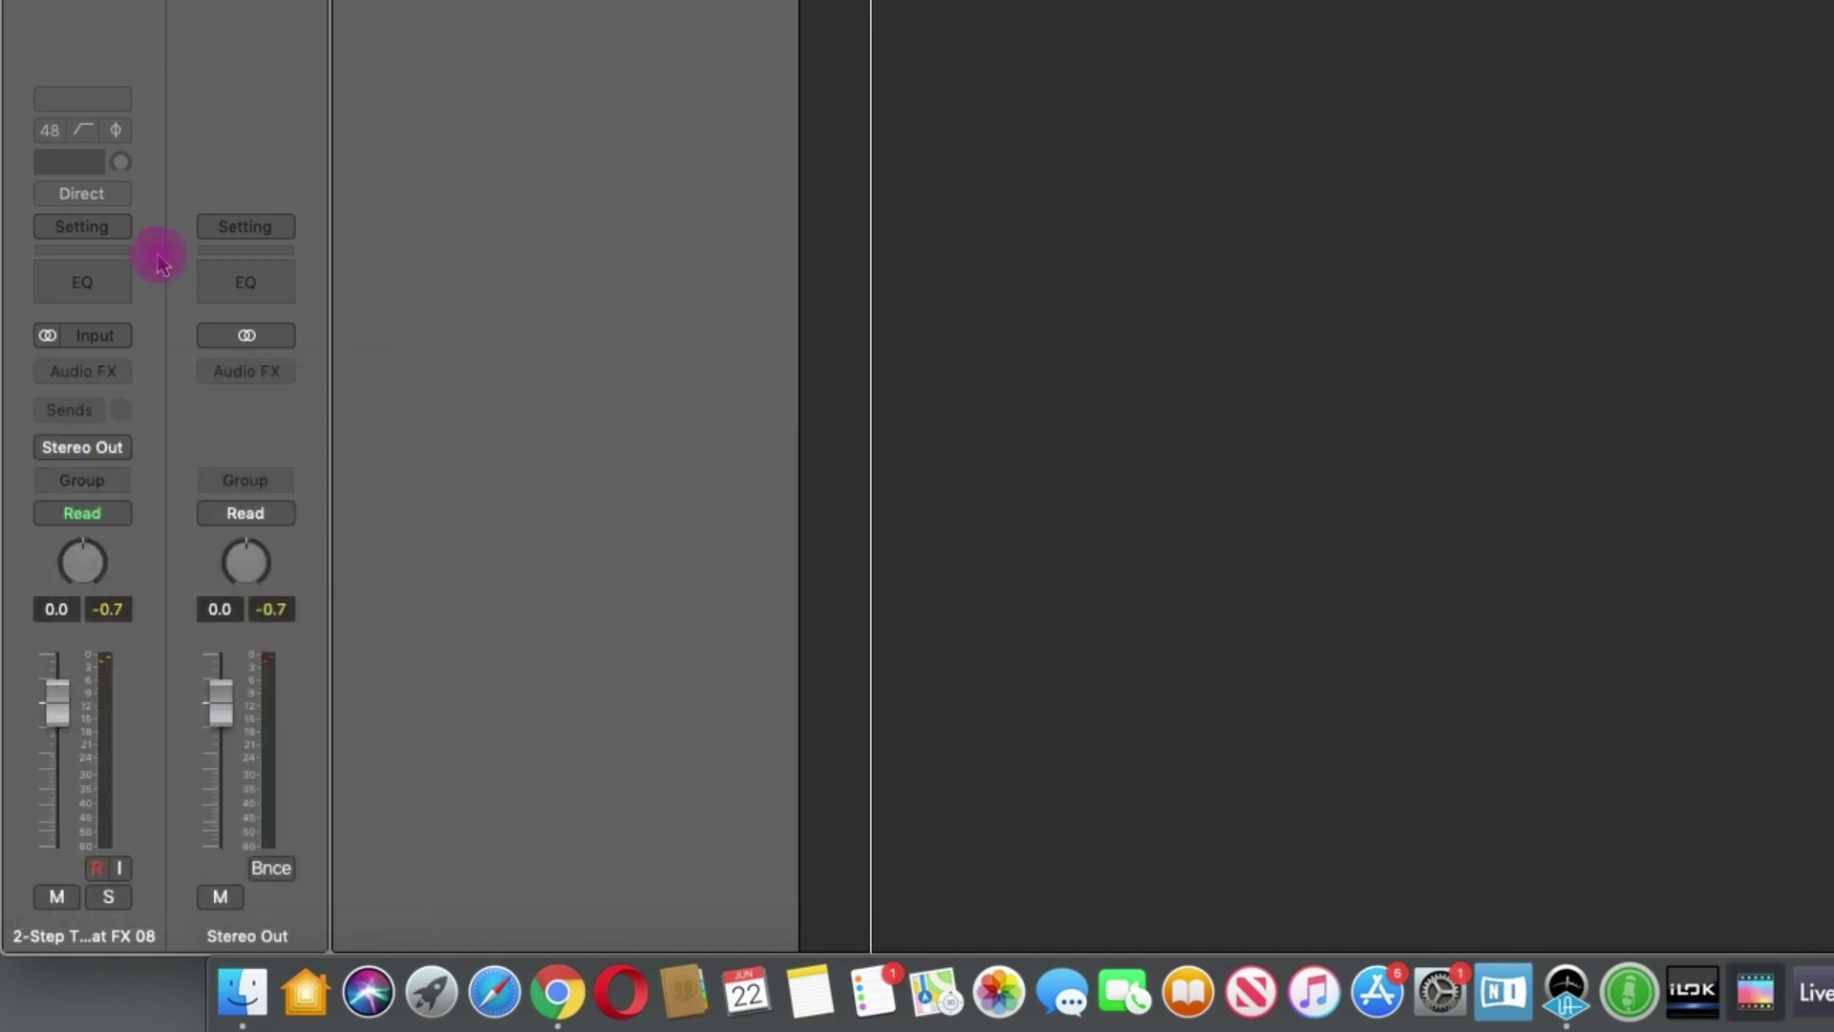
- Add a Channel EQ through the EQ display of the 2-Step Thump Beat FX 08 strip and place its window over the tracks area
click(90, 286)
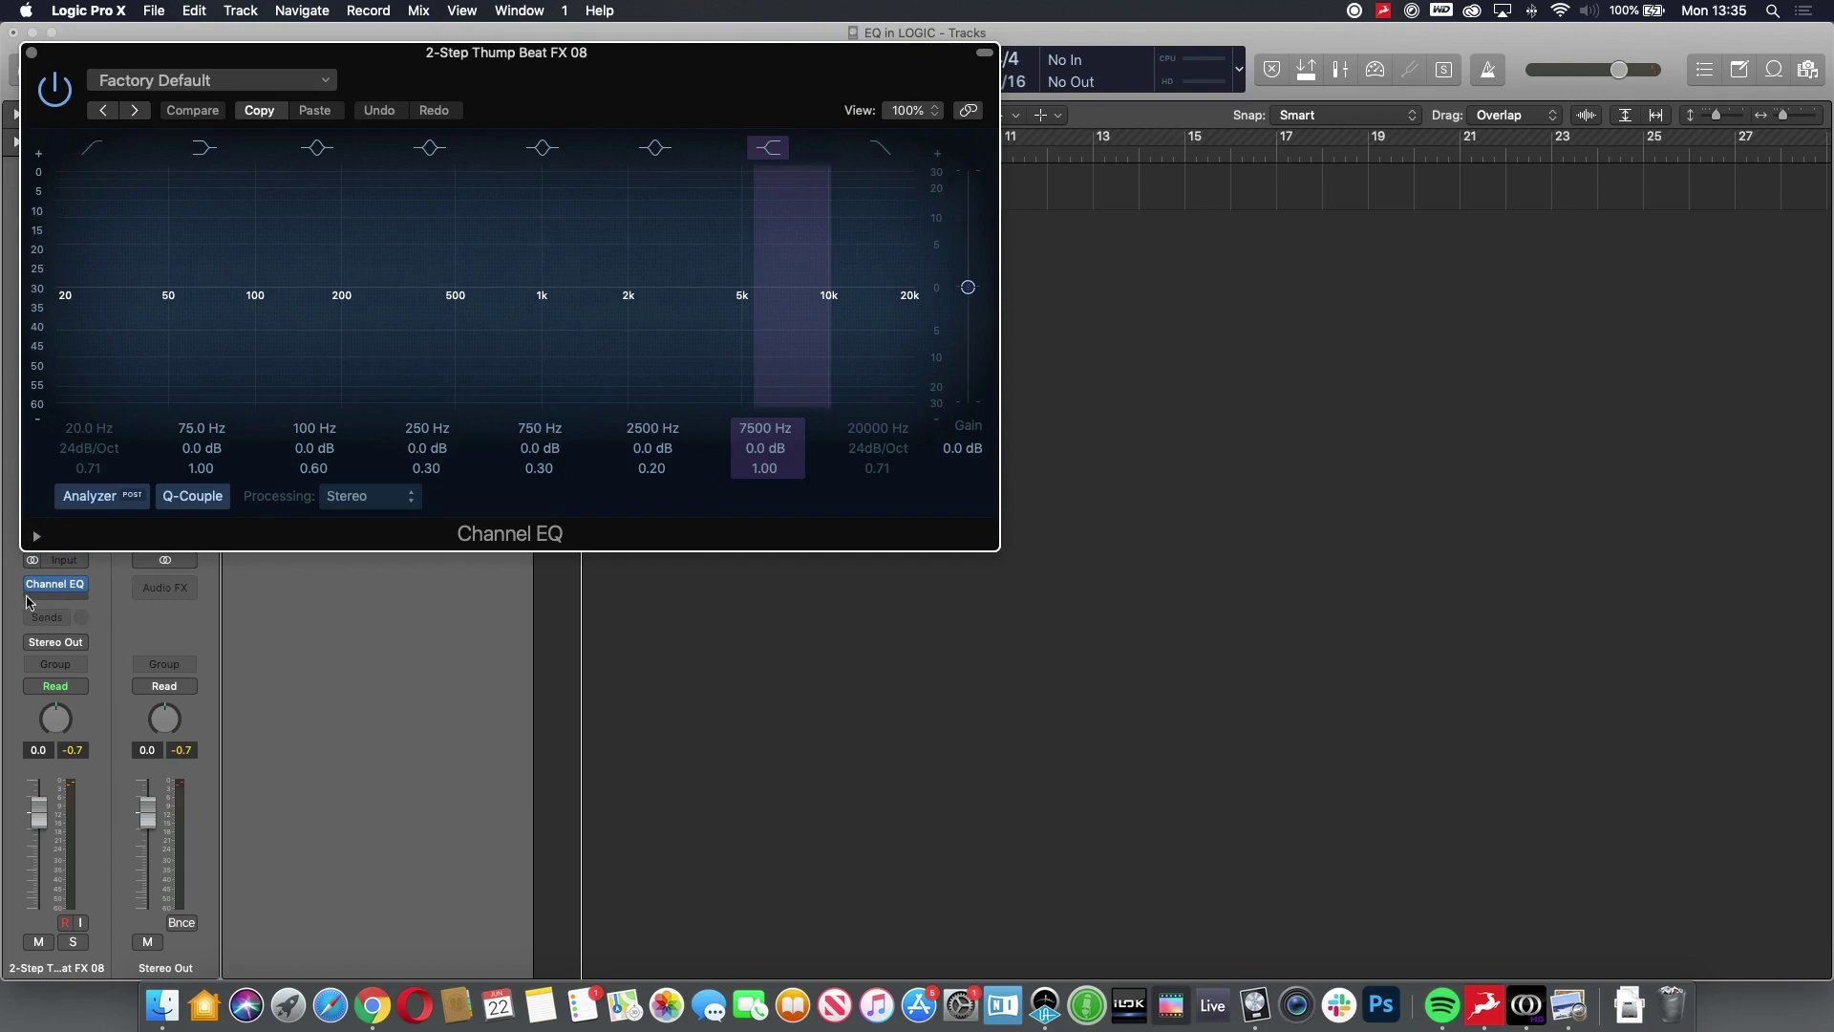
mouse_move(31, 586)
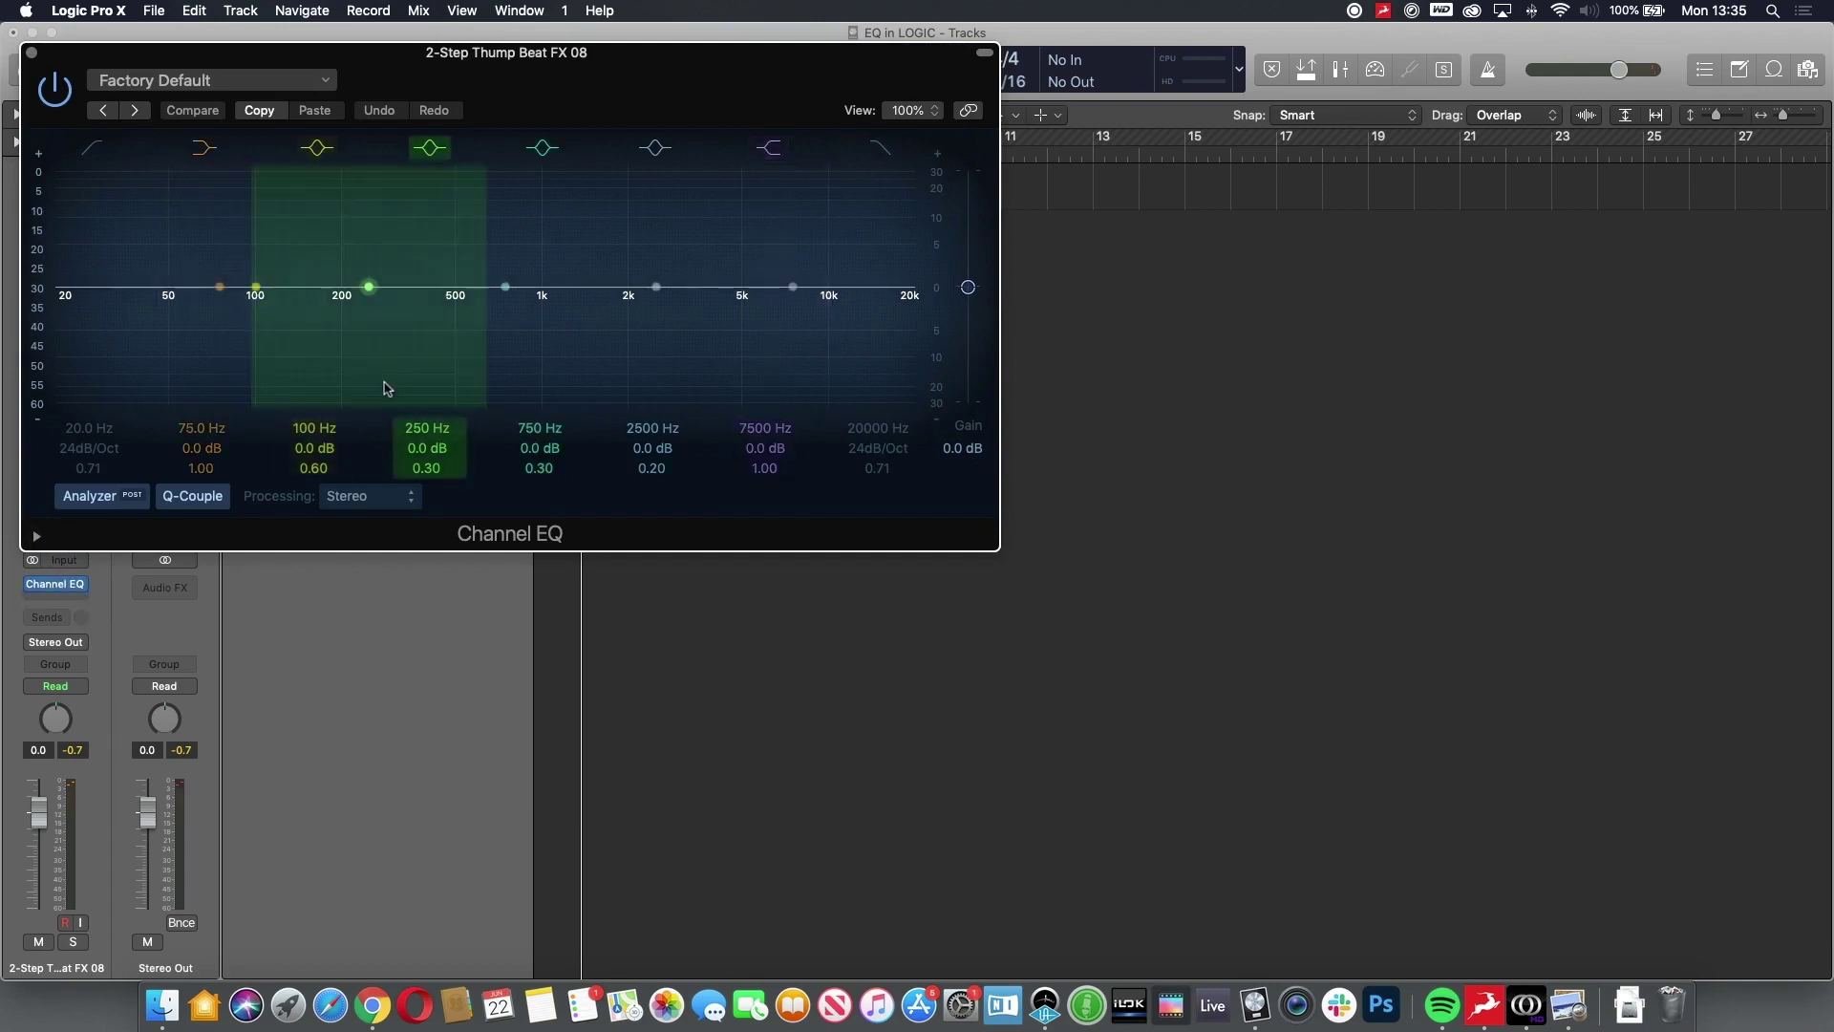
drag(564, 66, 1091, 247)
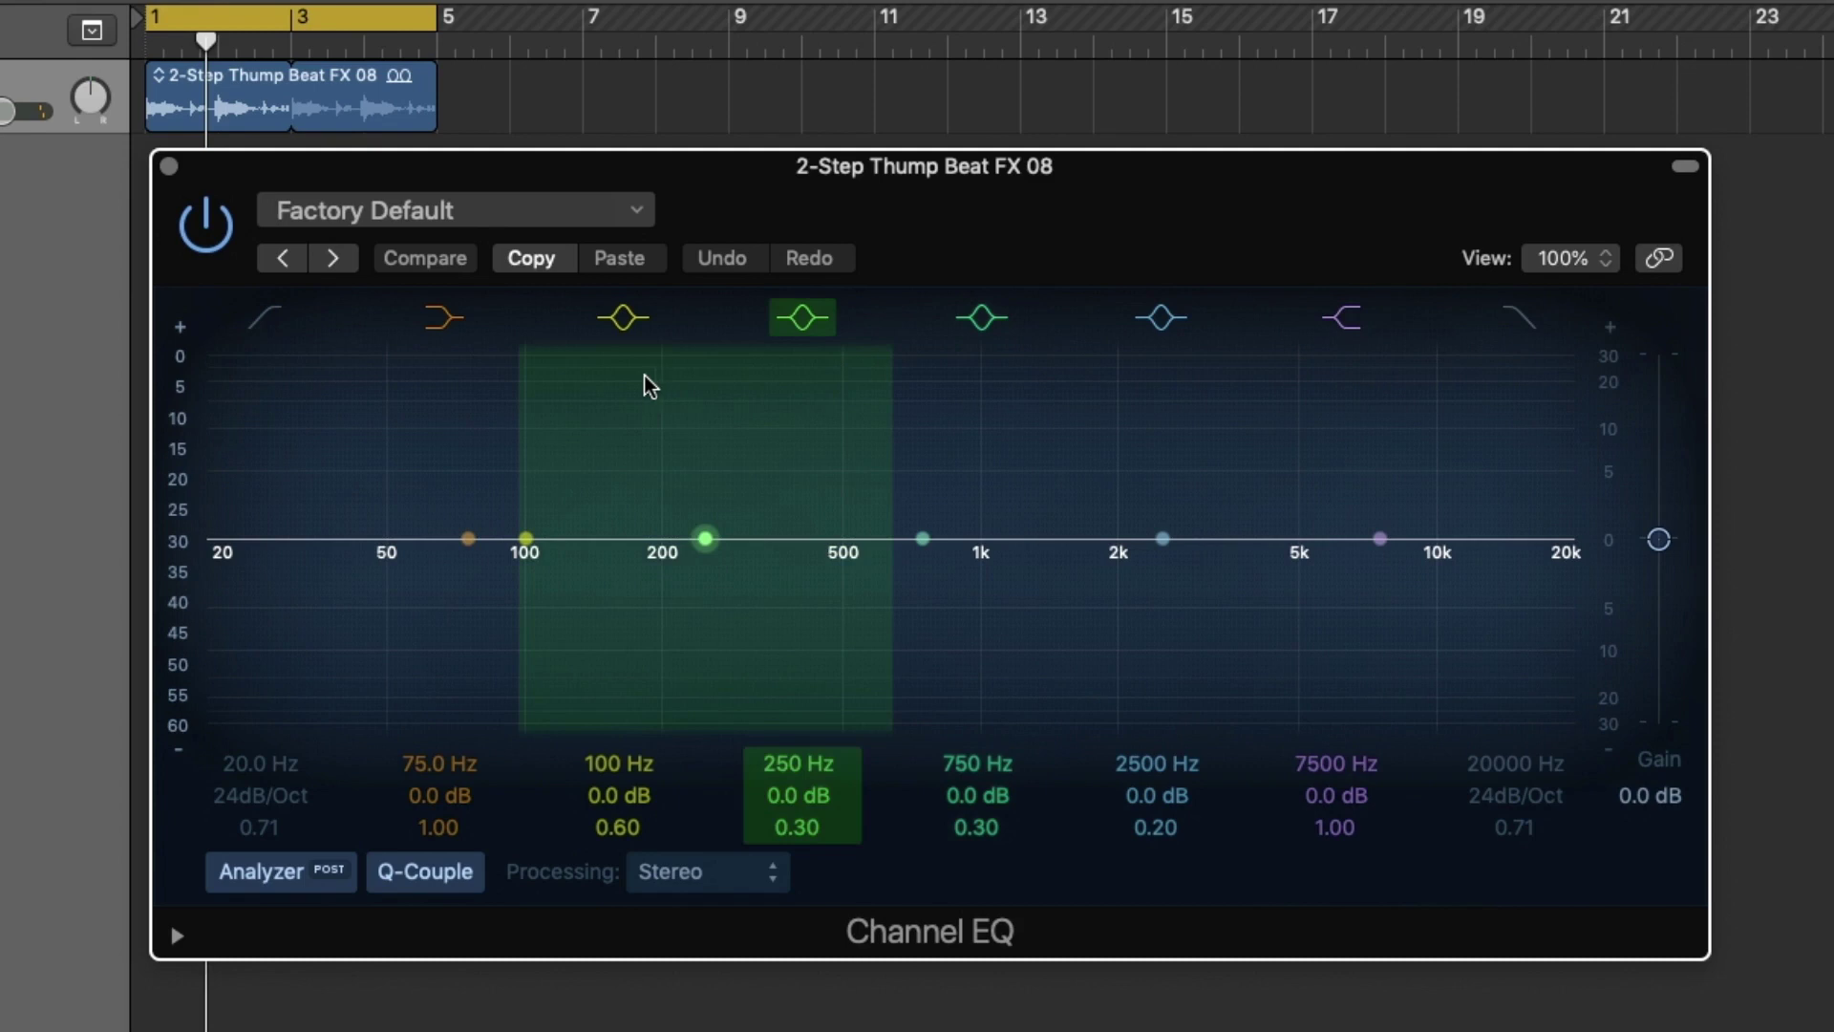
- Turn off both shelf bands and the 100 Hz, 750 Hz and 2500 Hz bell bands, leaving only the 250 Hz band on
click(447, 320)
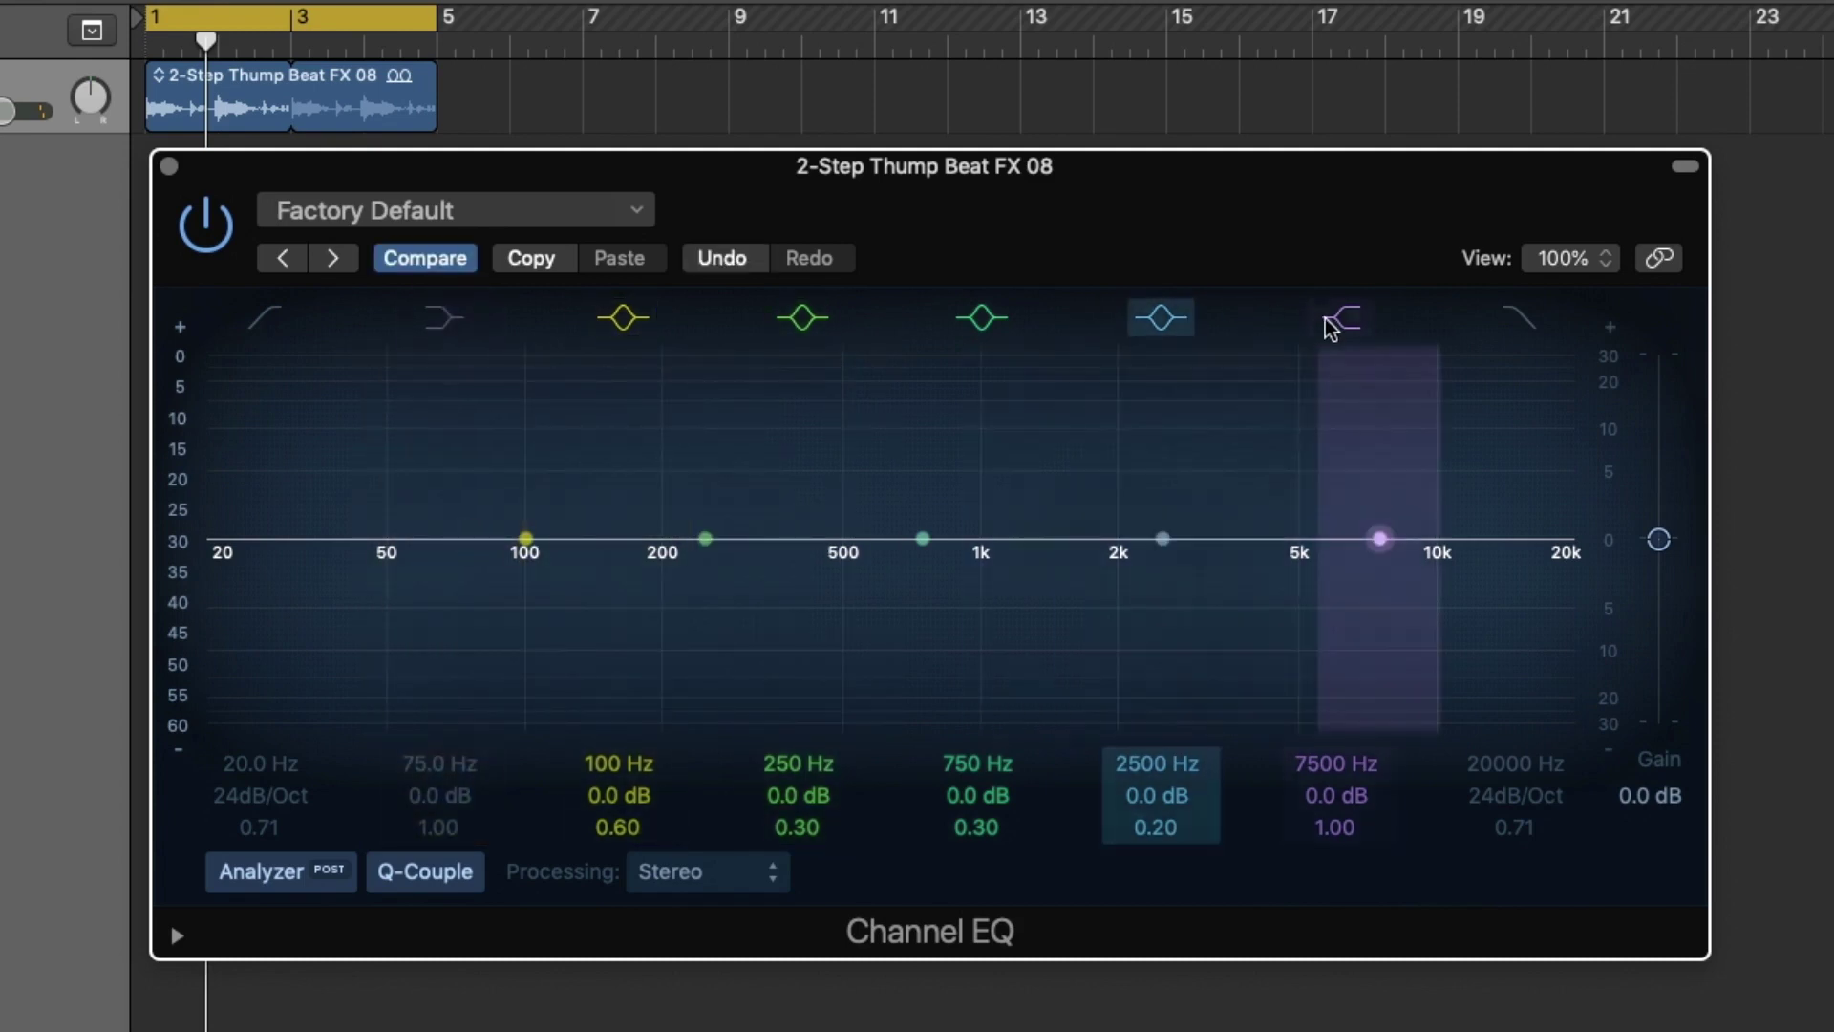
click(1333, 324)
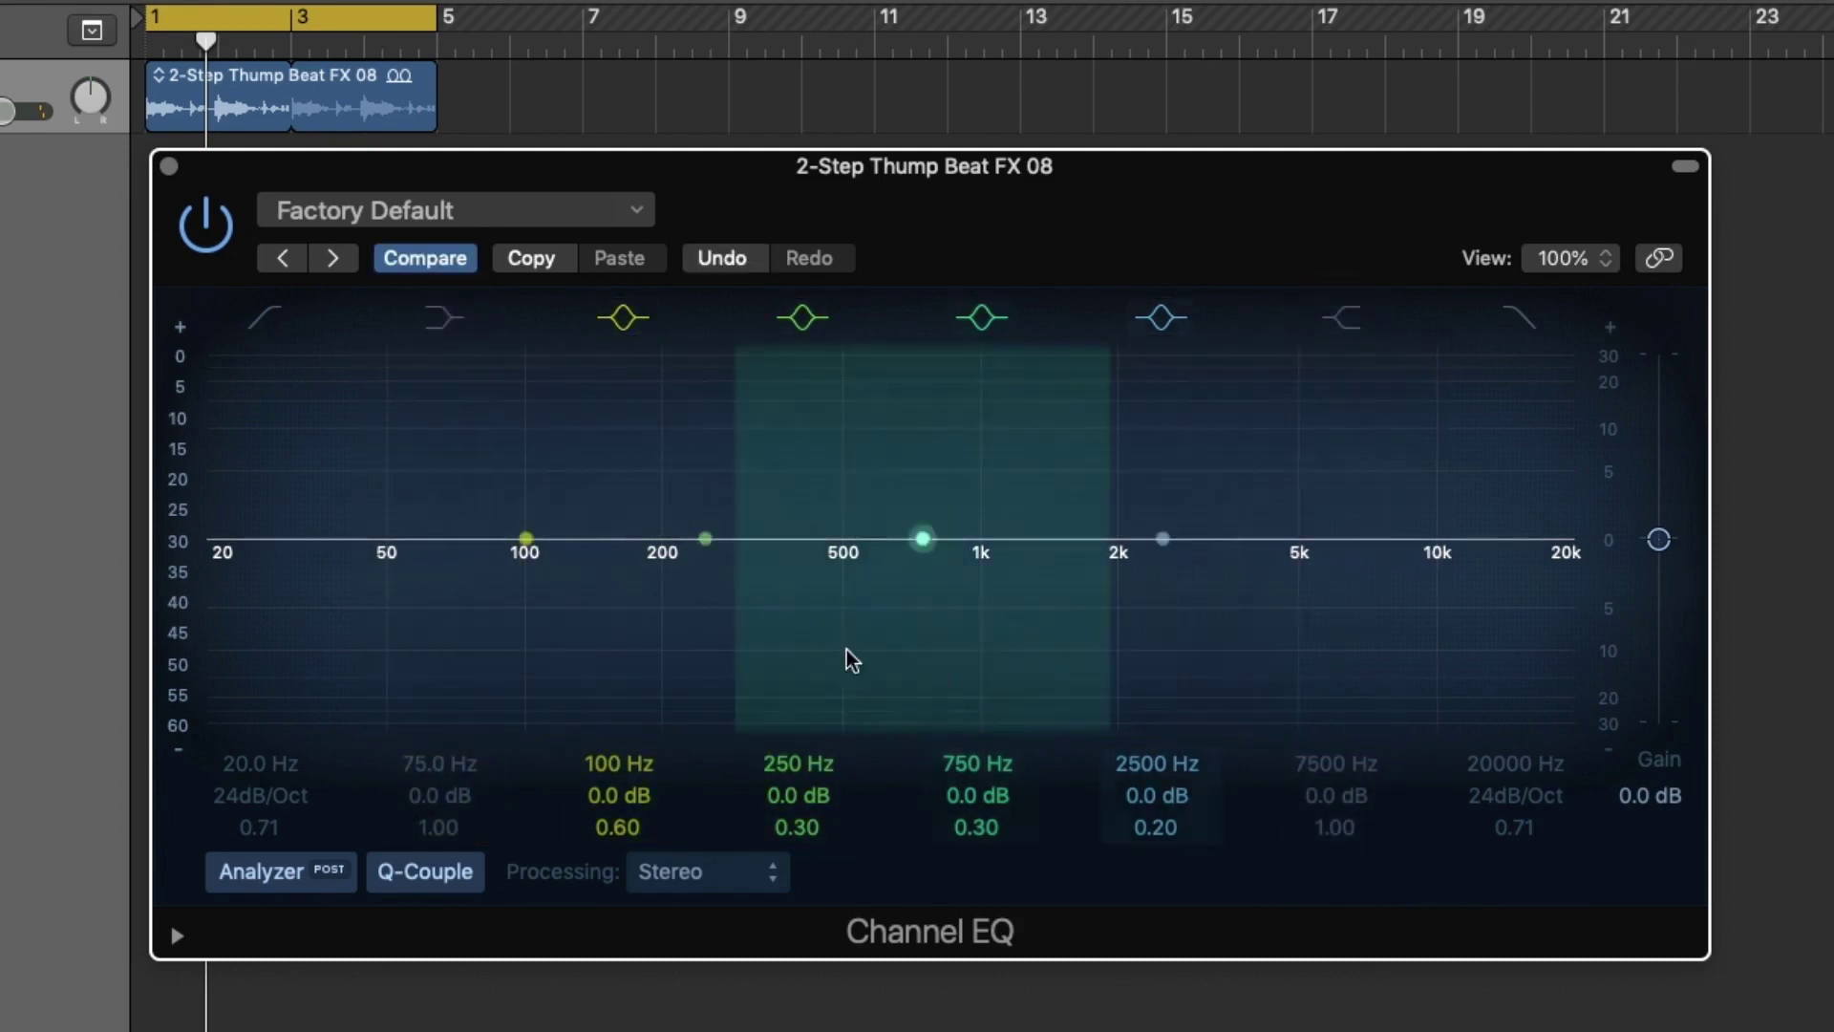
click(627, 317)
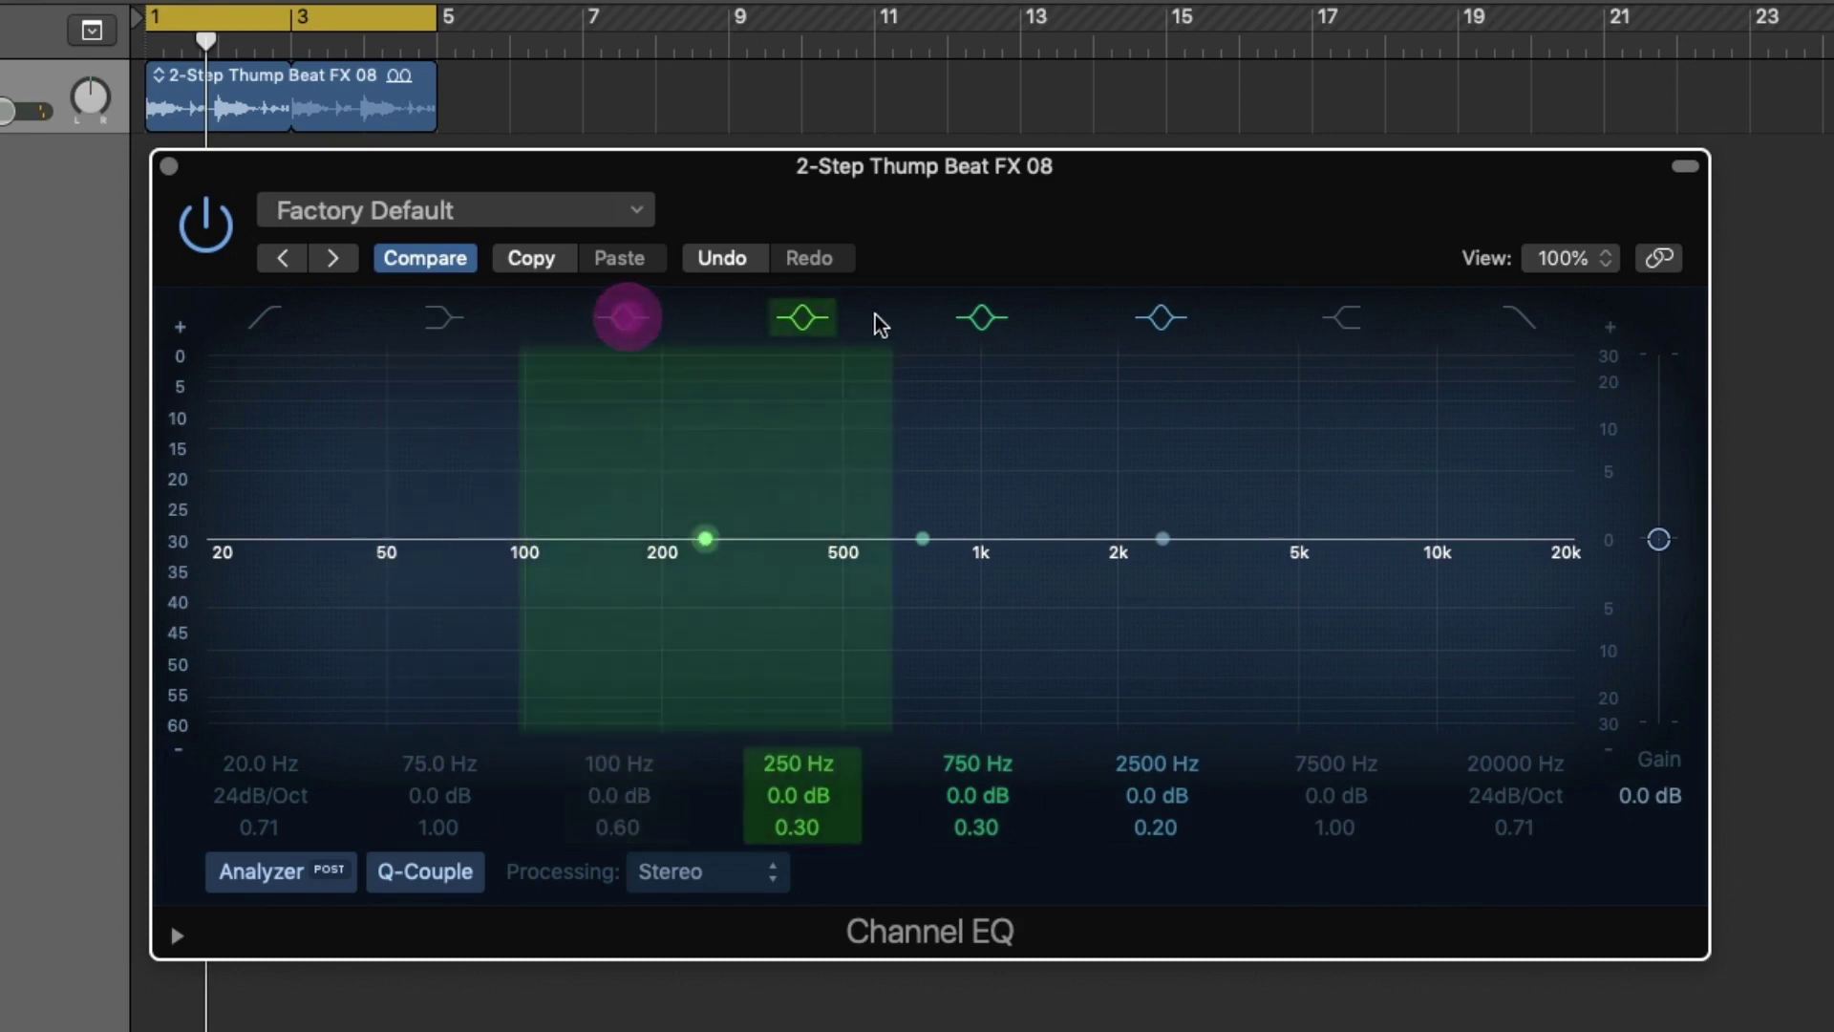
click(978, 317)
click(1167, 318)
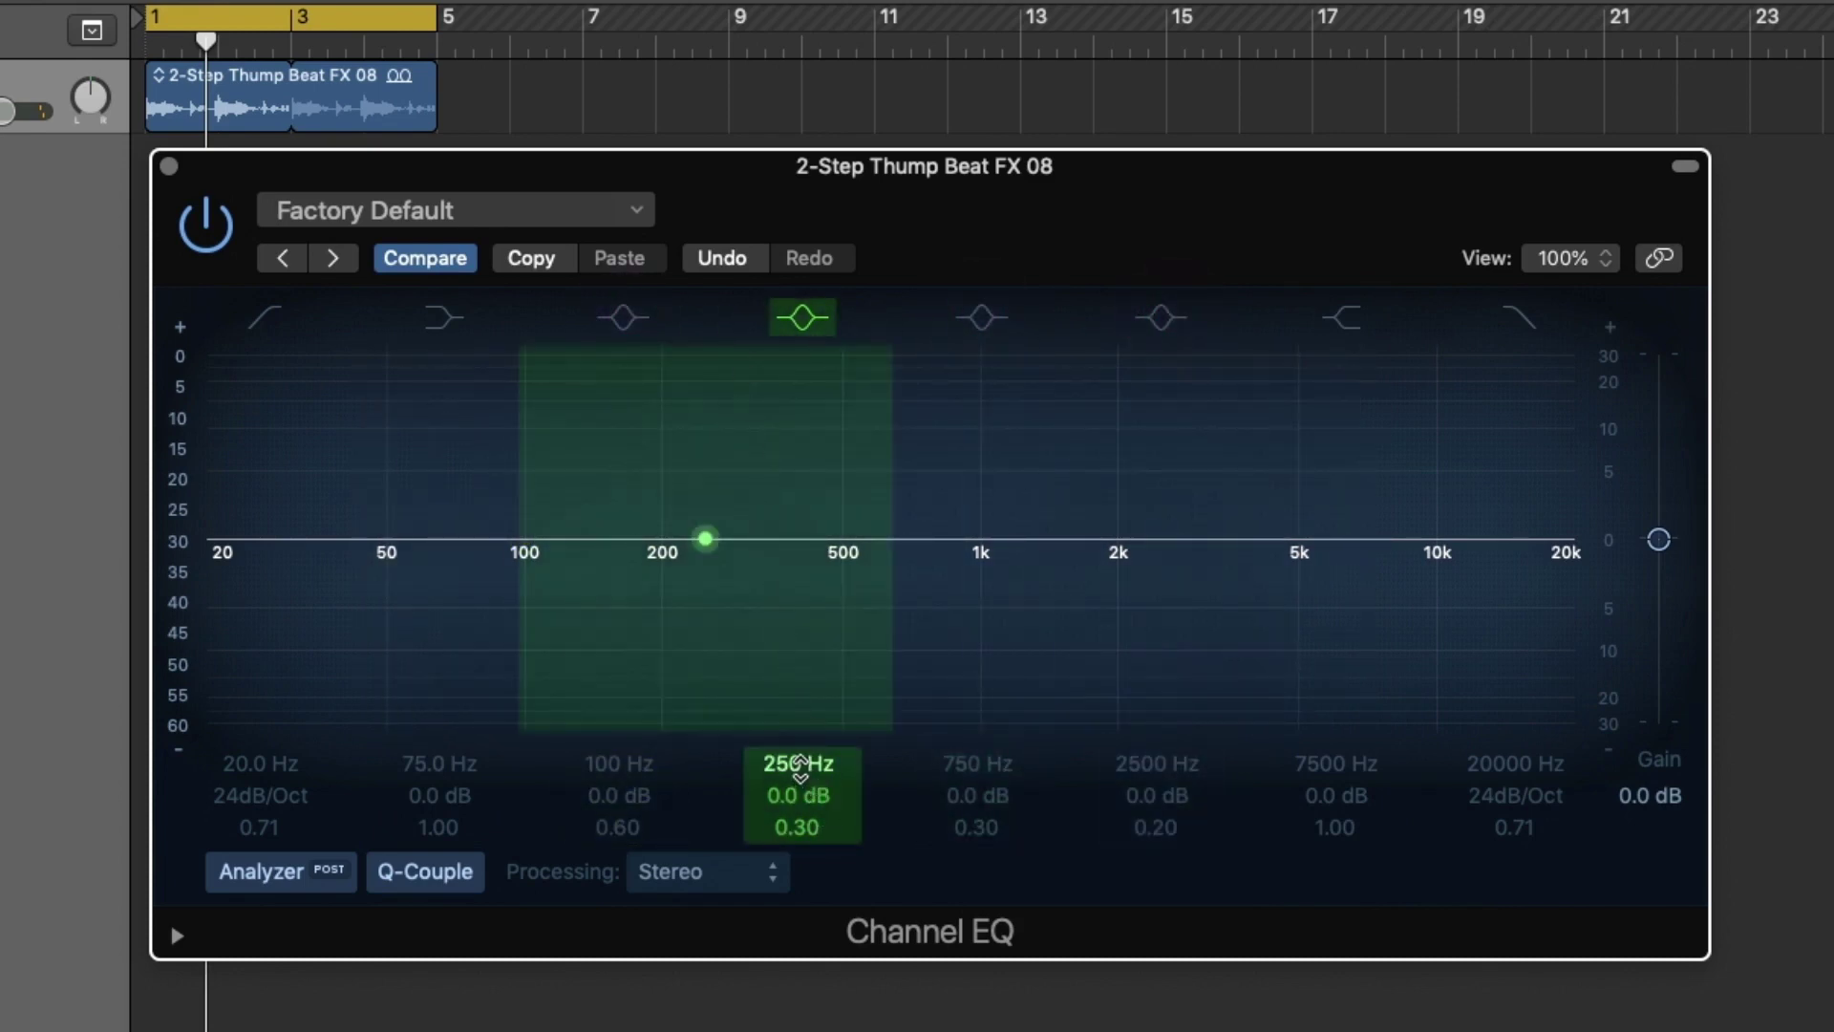
- Set the green 250 Hz bell band to 270 Hz with a gain of -5.5 dB and a Q of 0.24
mouse_move(800, 764)
mouse_down()
mouse_move(799, 711)
mouse_move(800, 755)
mouse_up()
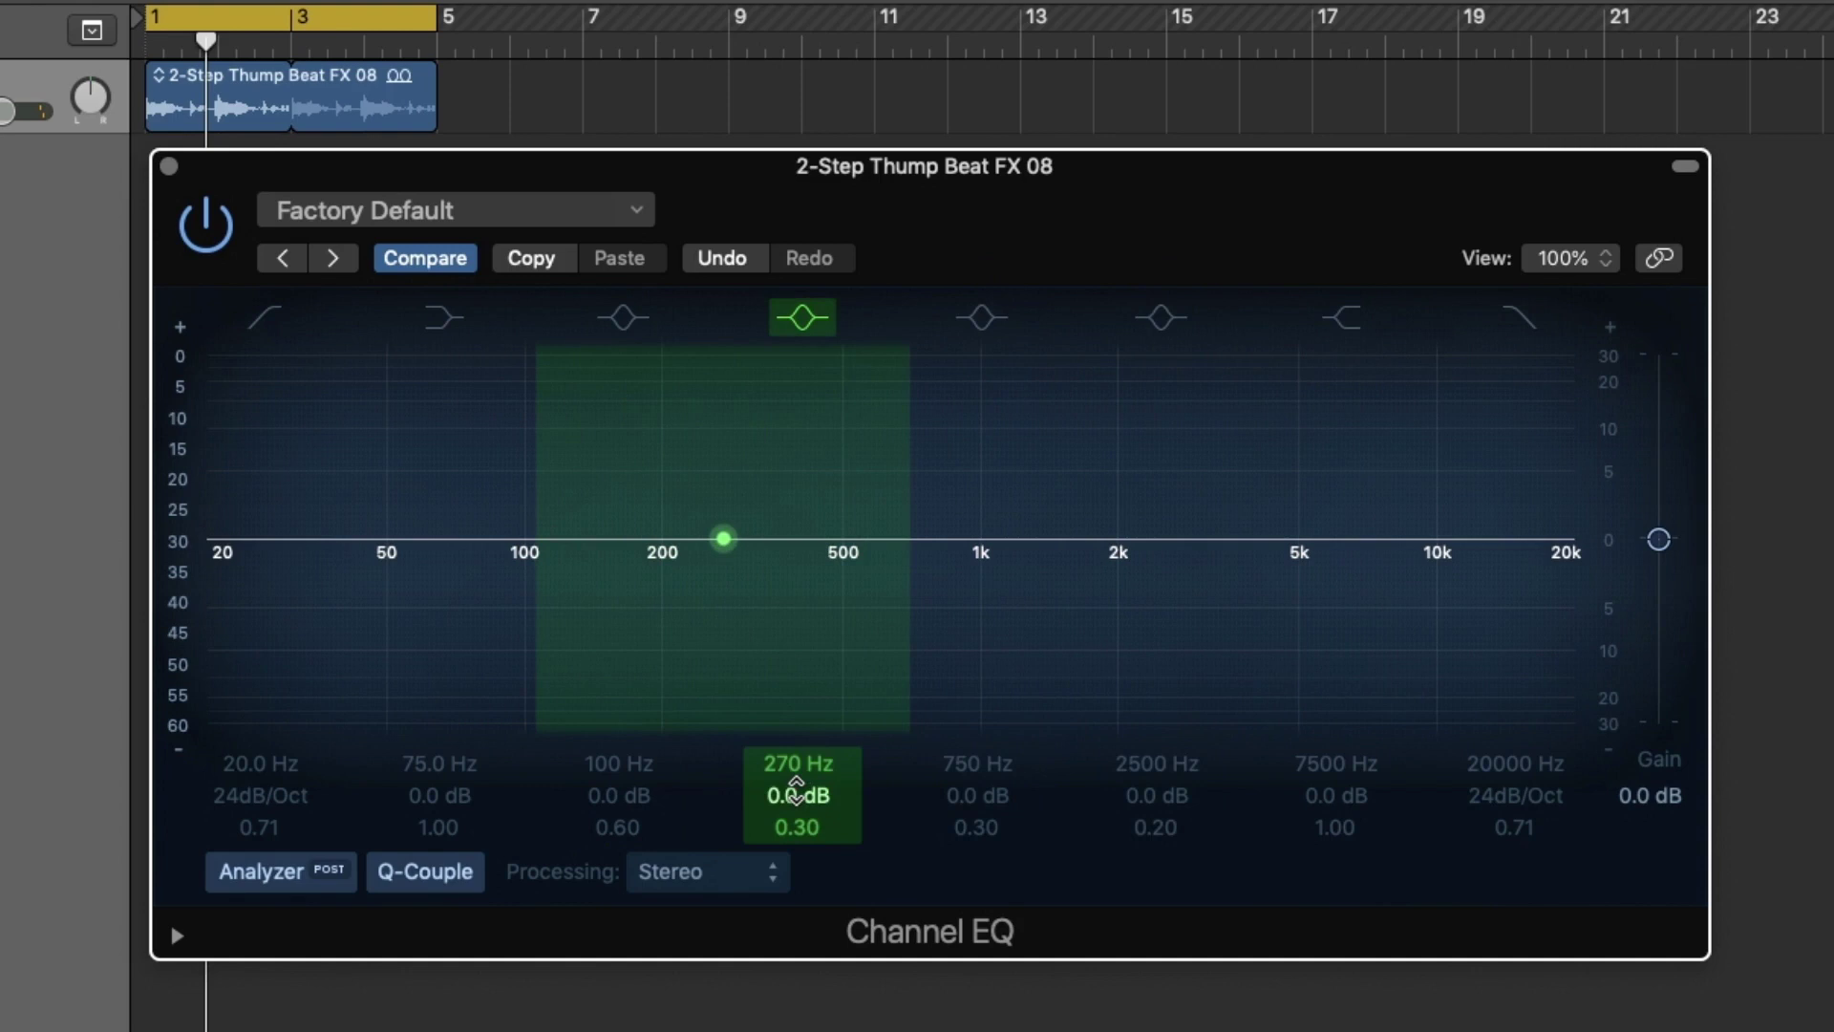
mouse_move(797, 789)
mouse_down()
mouse_move(797, 764)
mouse_move(796, 825)
mouse_up()
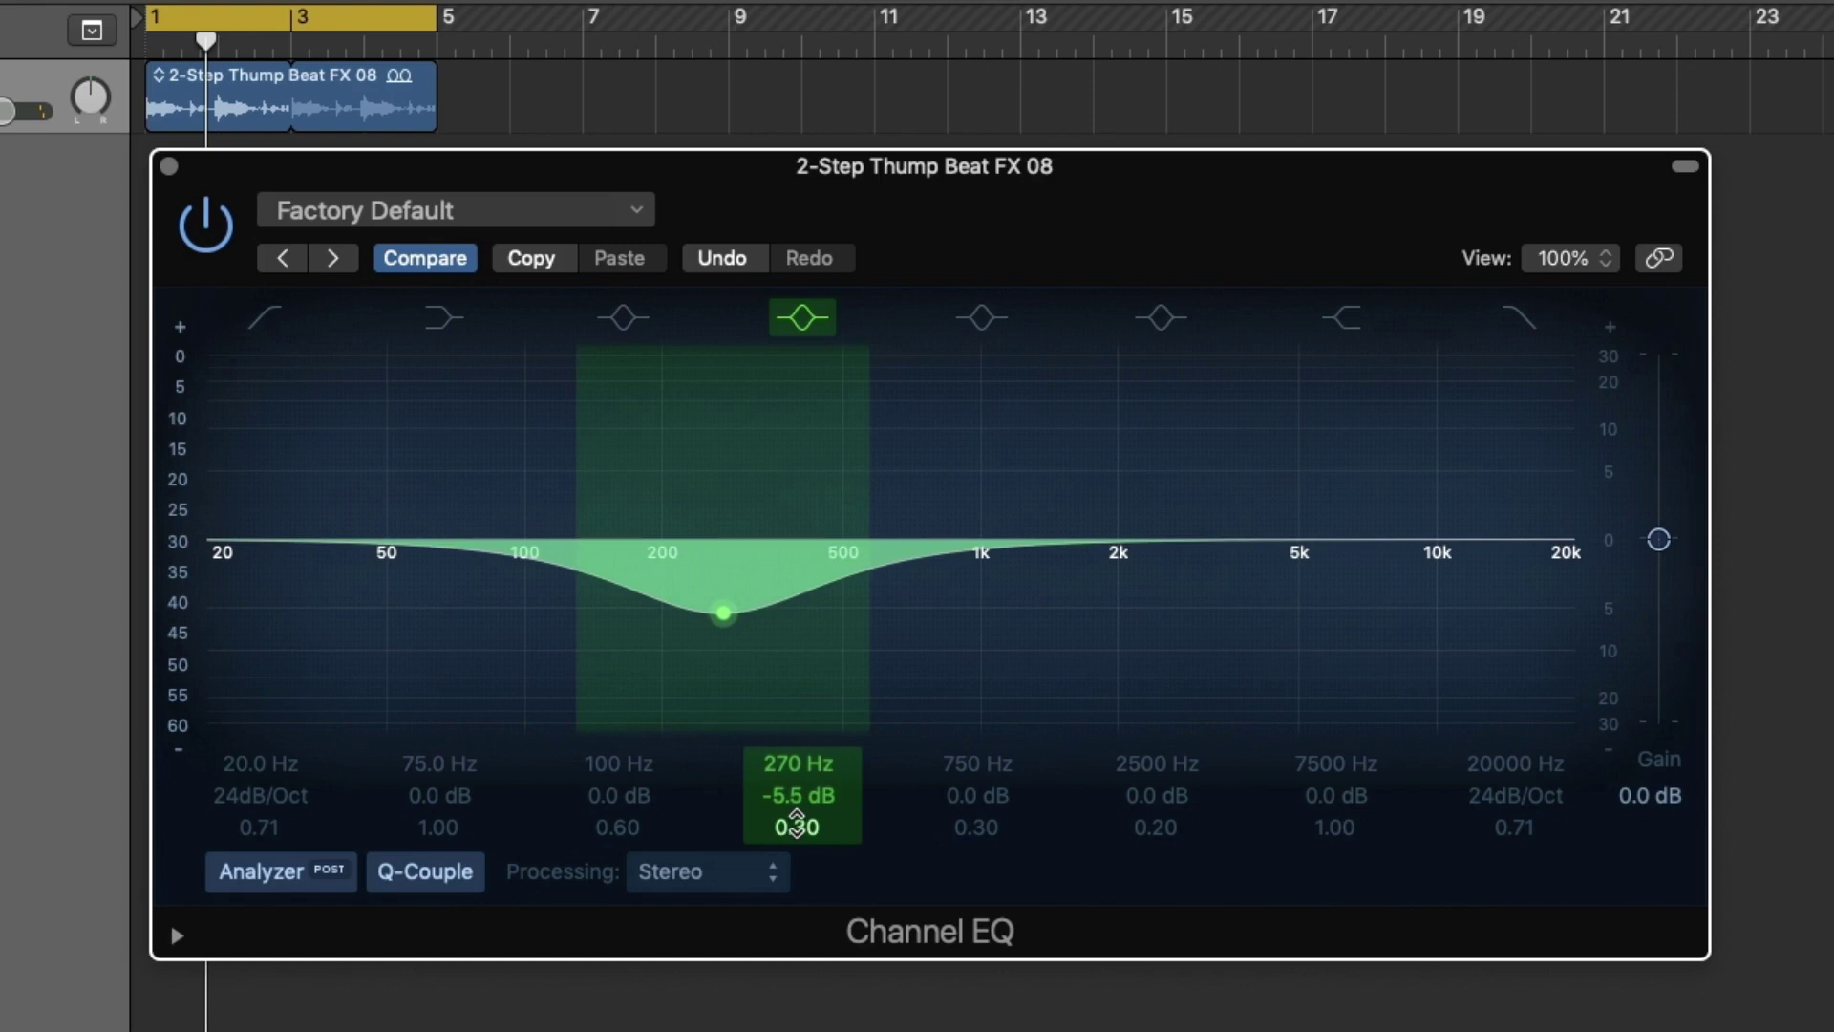
mouse_move(796, 823)
mouse_down()
mouse_move(796, 764)
mouse_move(797, 835)
mouse_up()
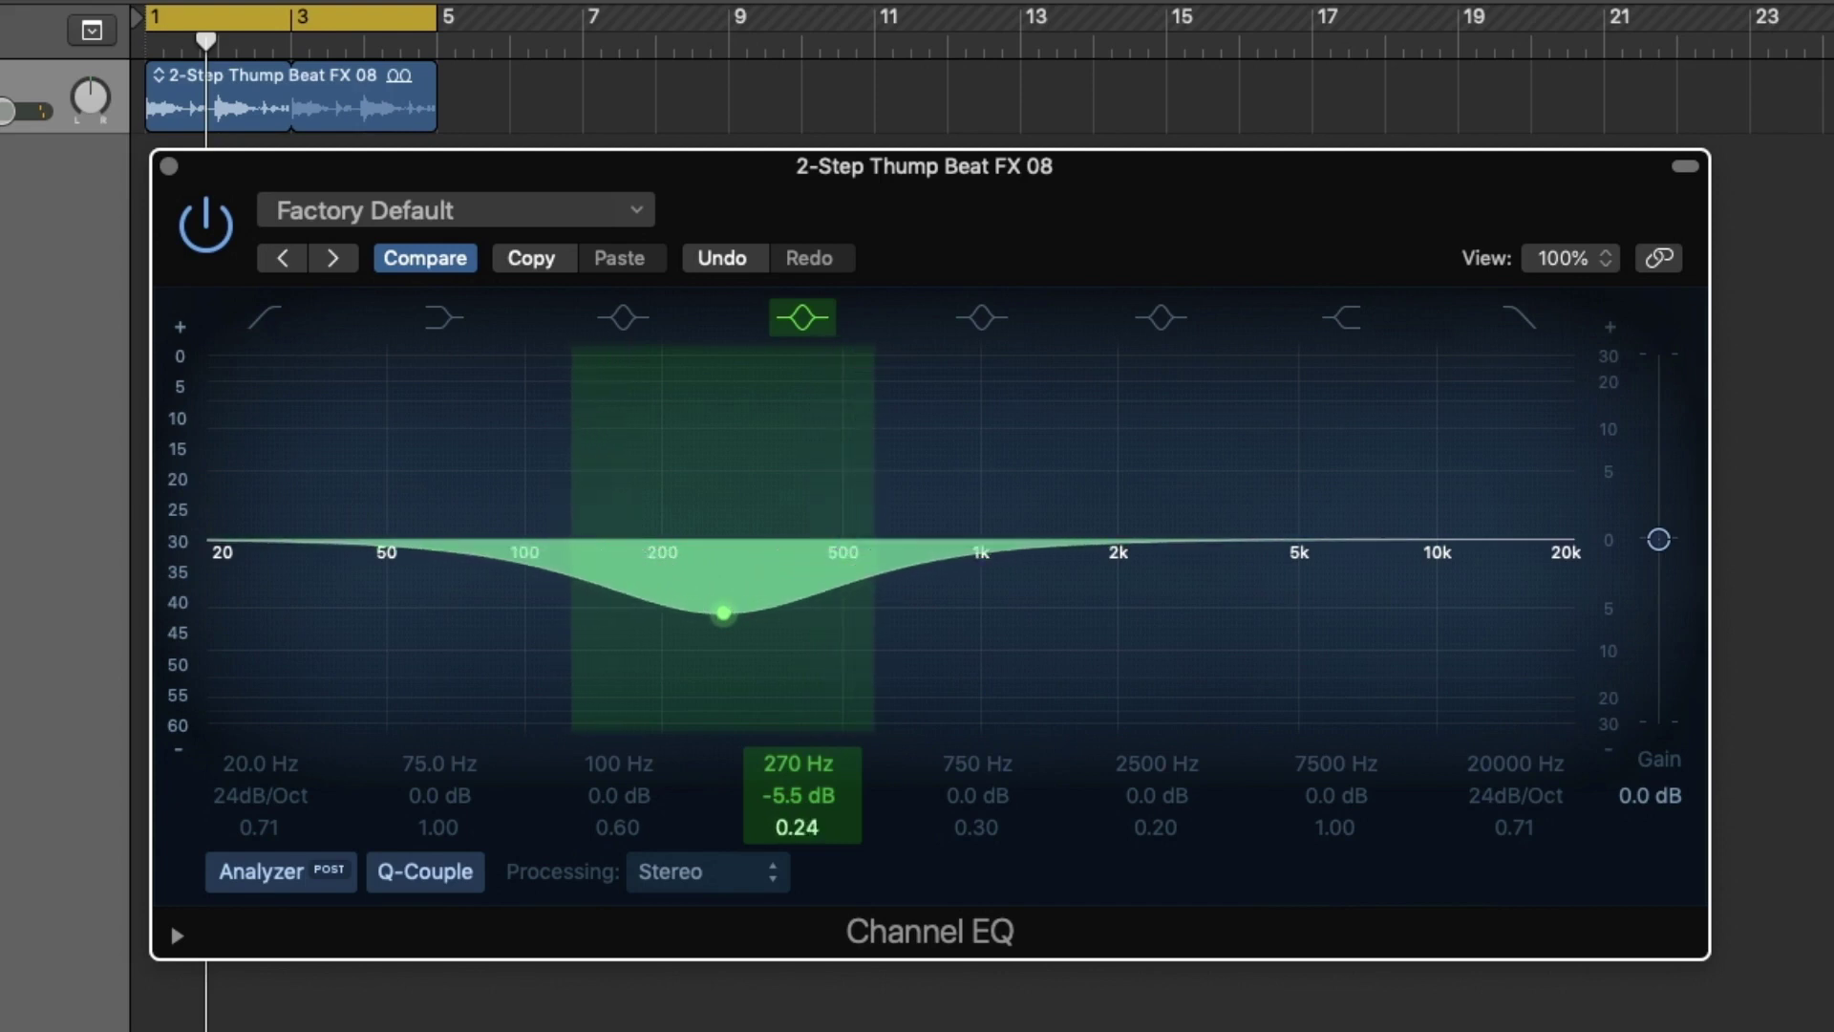
- Reset the green bell band to its default 0.0 dB gain, 0.60 Q and 250 Hz frequency
alt+click(792, 797)
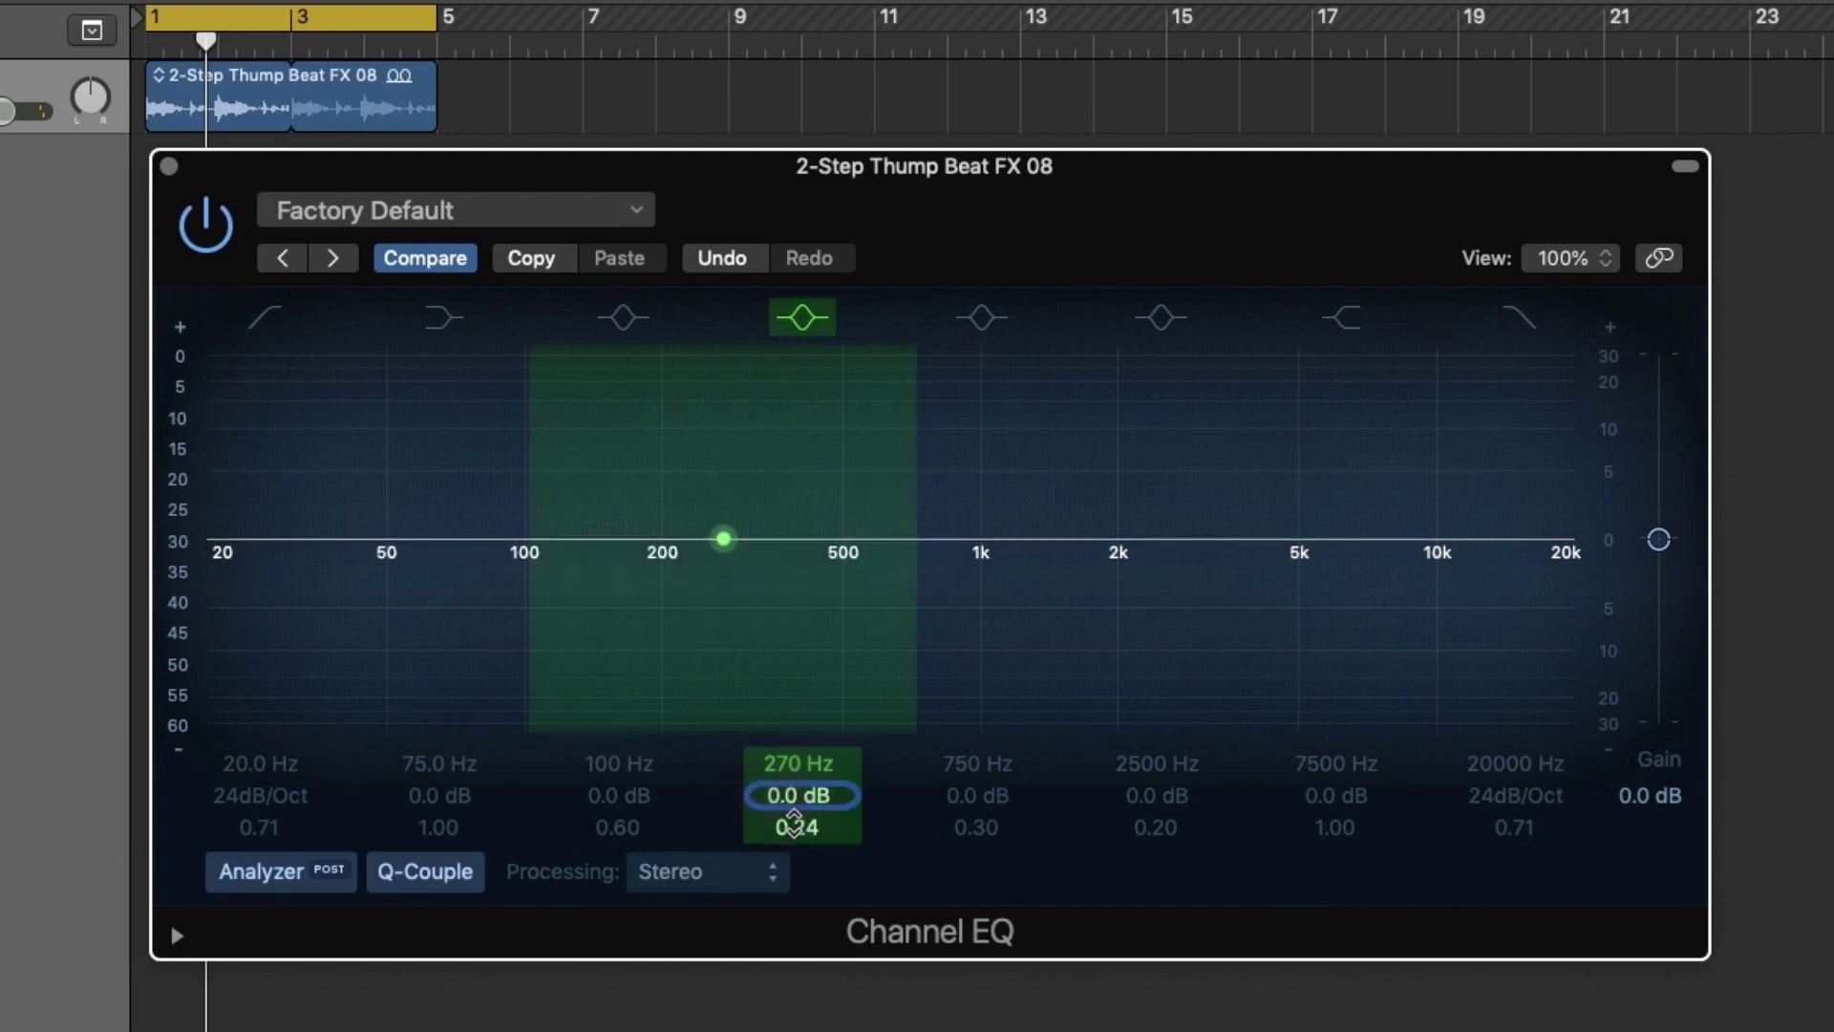
alt+click(793, 824)
alt+click(812, 766)
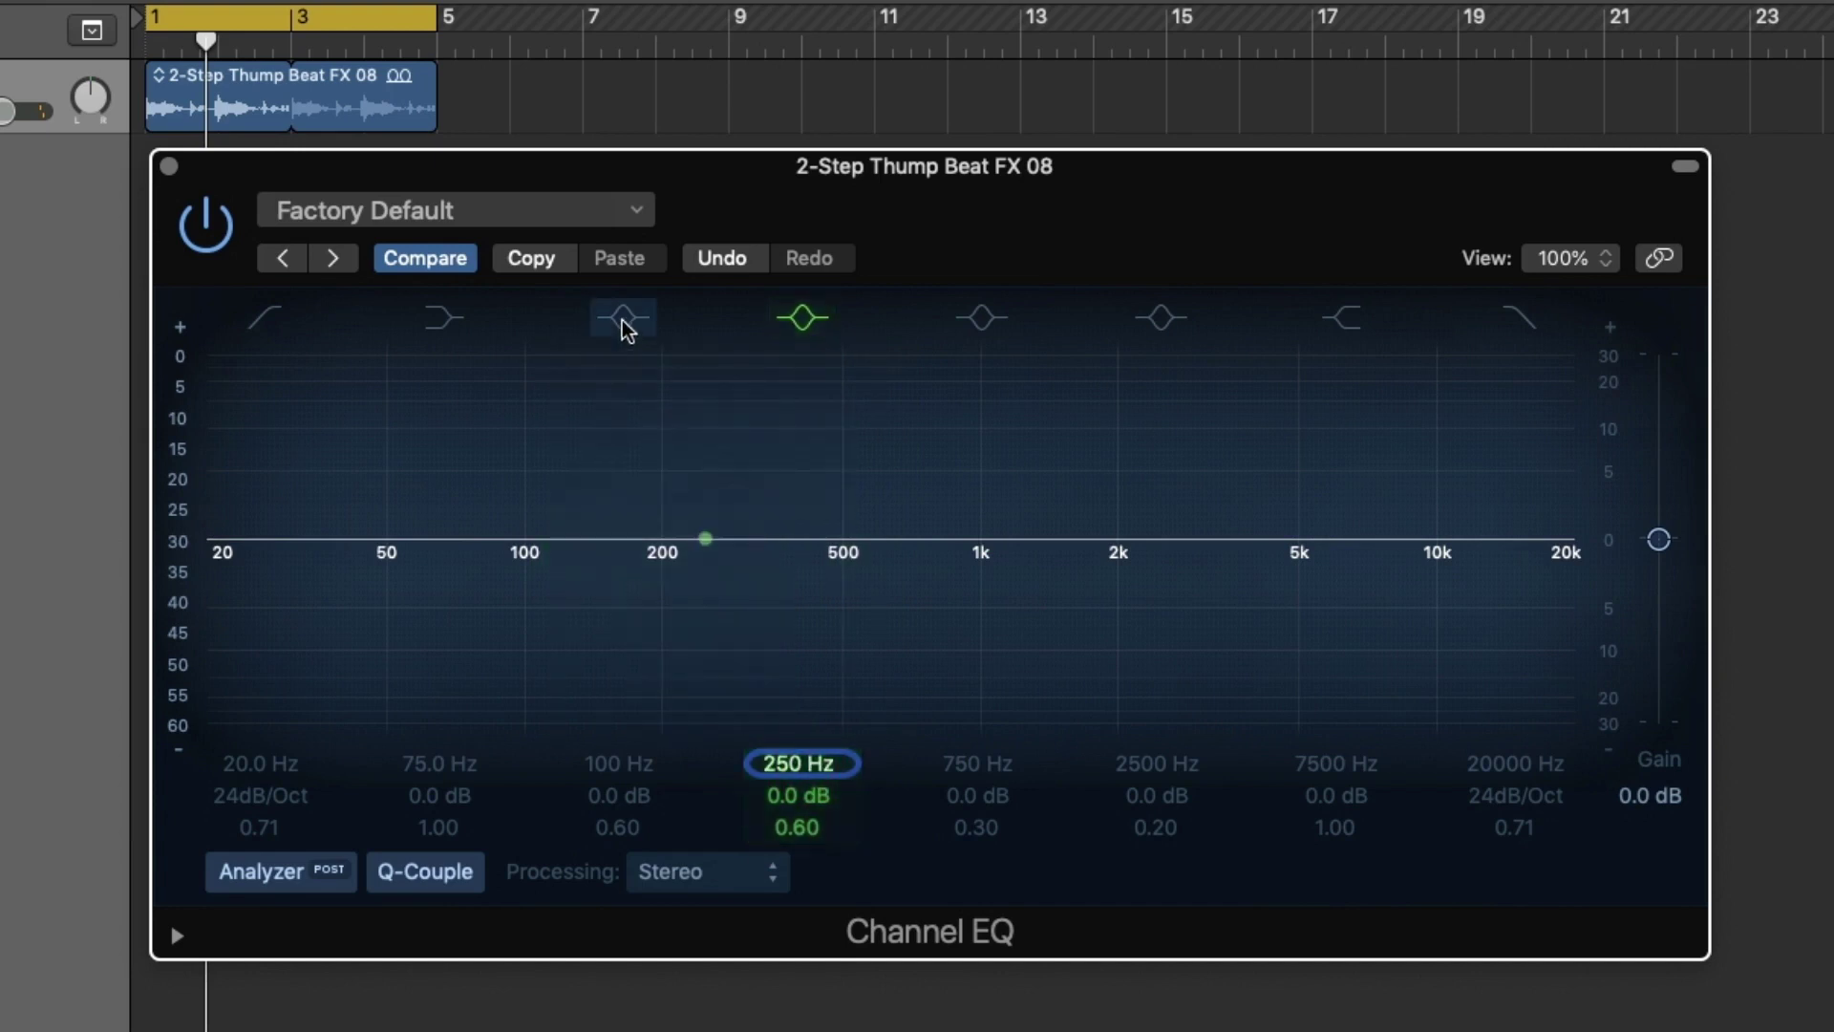
- Turn the 2500 Hz, 750 Hz and 100 Hz bell bands back on
click(1161, 318)
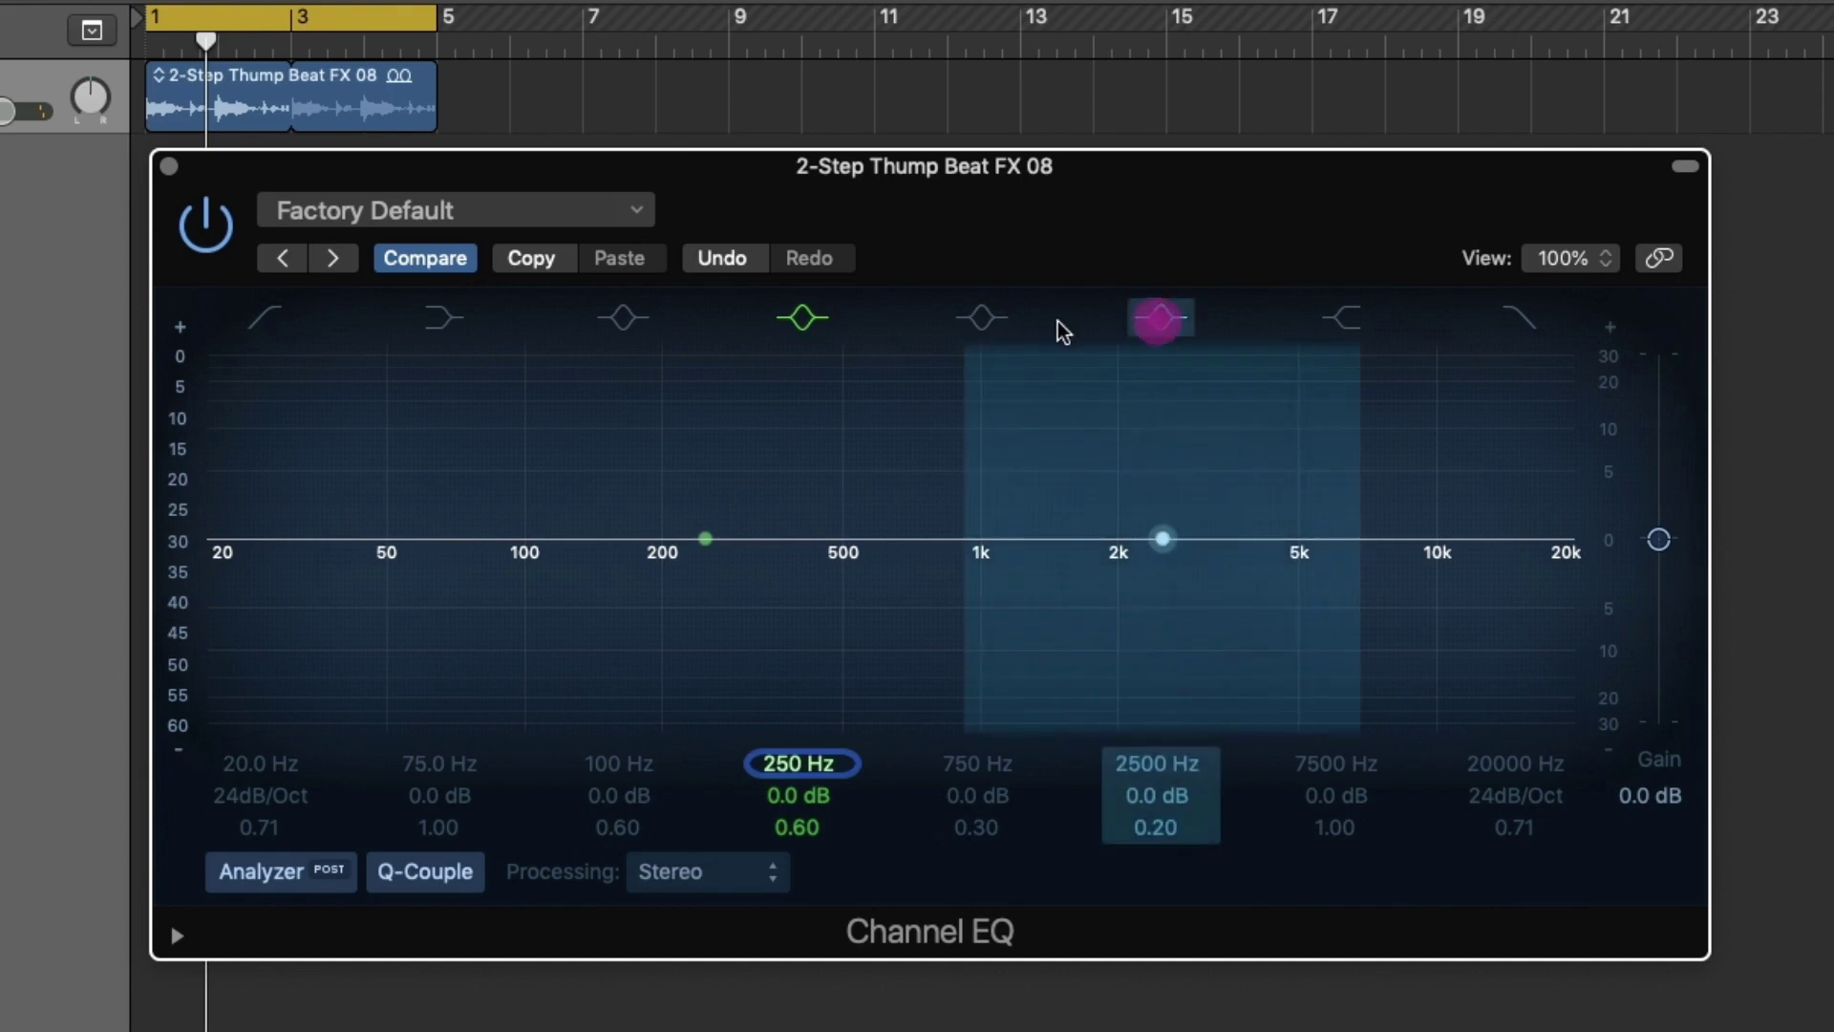
click(982, 318)
click(629, 318)
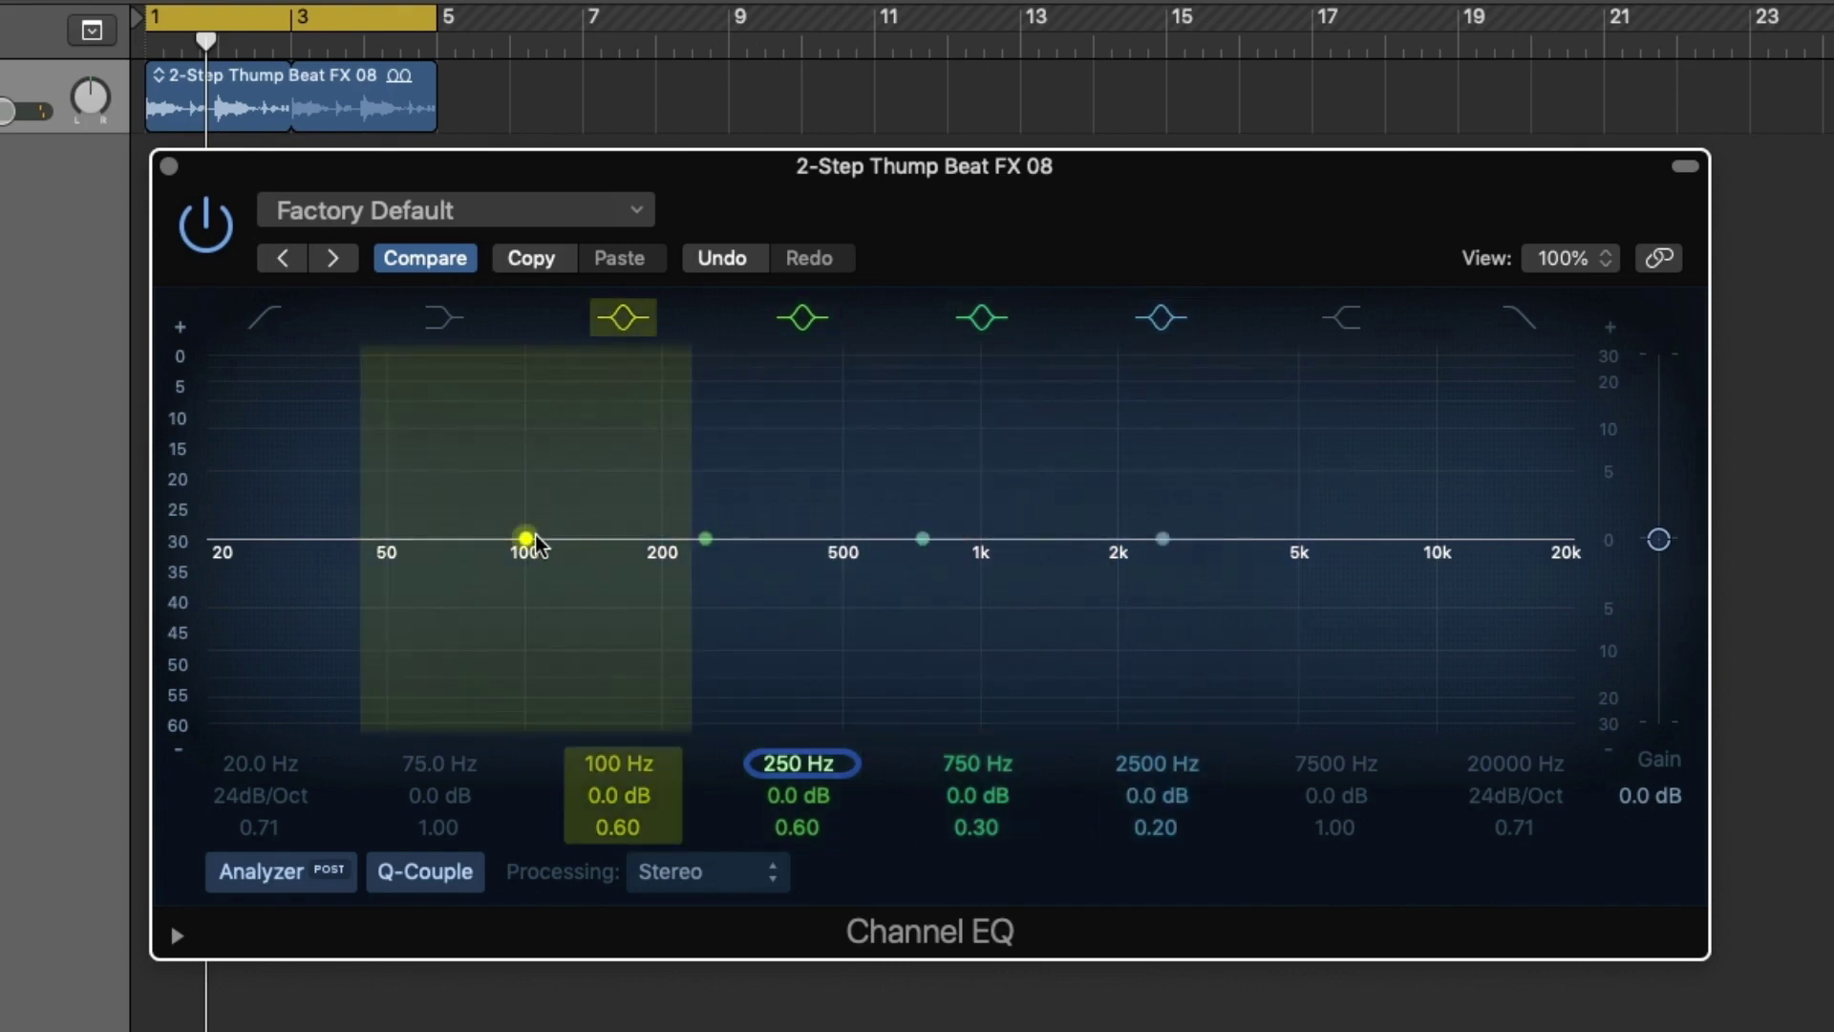
- Shape the four bell bands on the graph to 112 Hz at -5.0 dB, 350 Hz at +3.0 dB, 940 Hz at -5.5 dB and 2350 Hz at +3.0 dB
drag(526, 535, 592, 572)
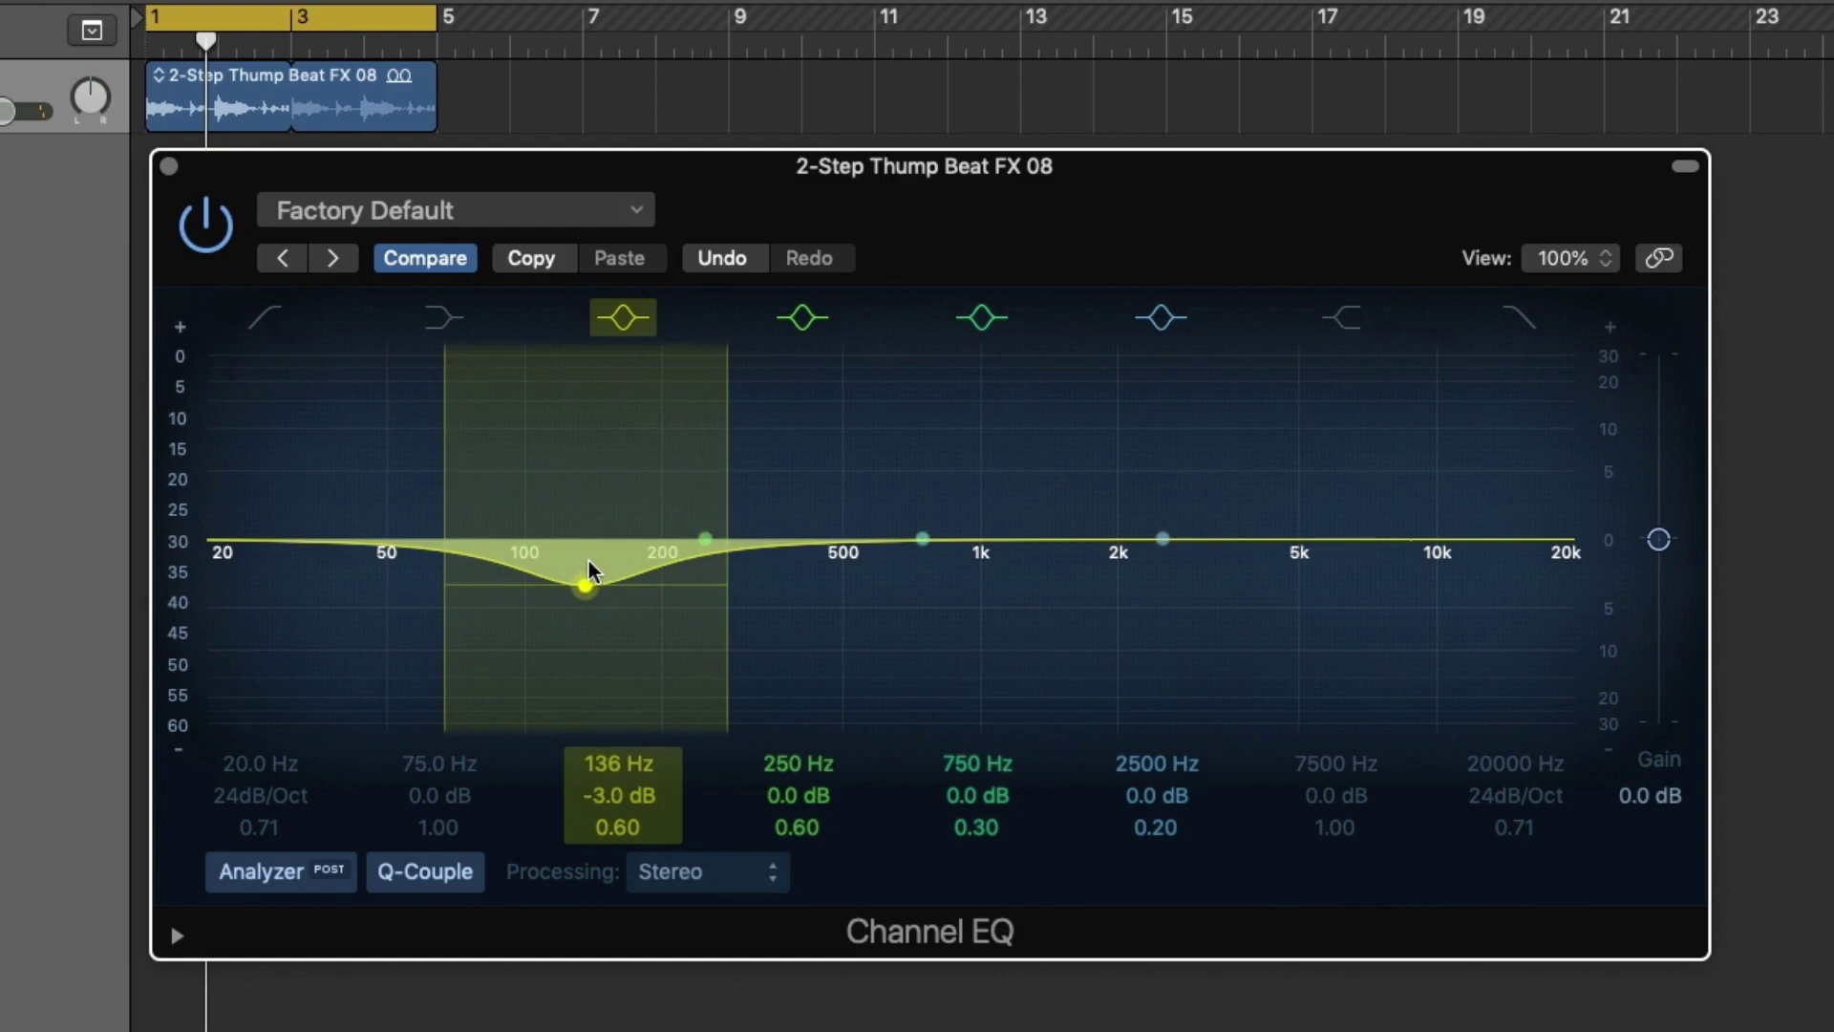
drag(703, 550, 712, 554)
mouse_move(746, 517)
mouse_down()
mouse_move(674, 602)
mouse_move(755, 485)
mouse_move(772, 559)
mouse_move(772, 492)
mouse_up()
click(705, 539)
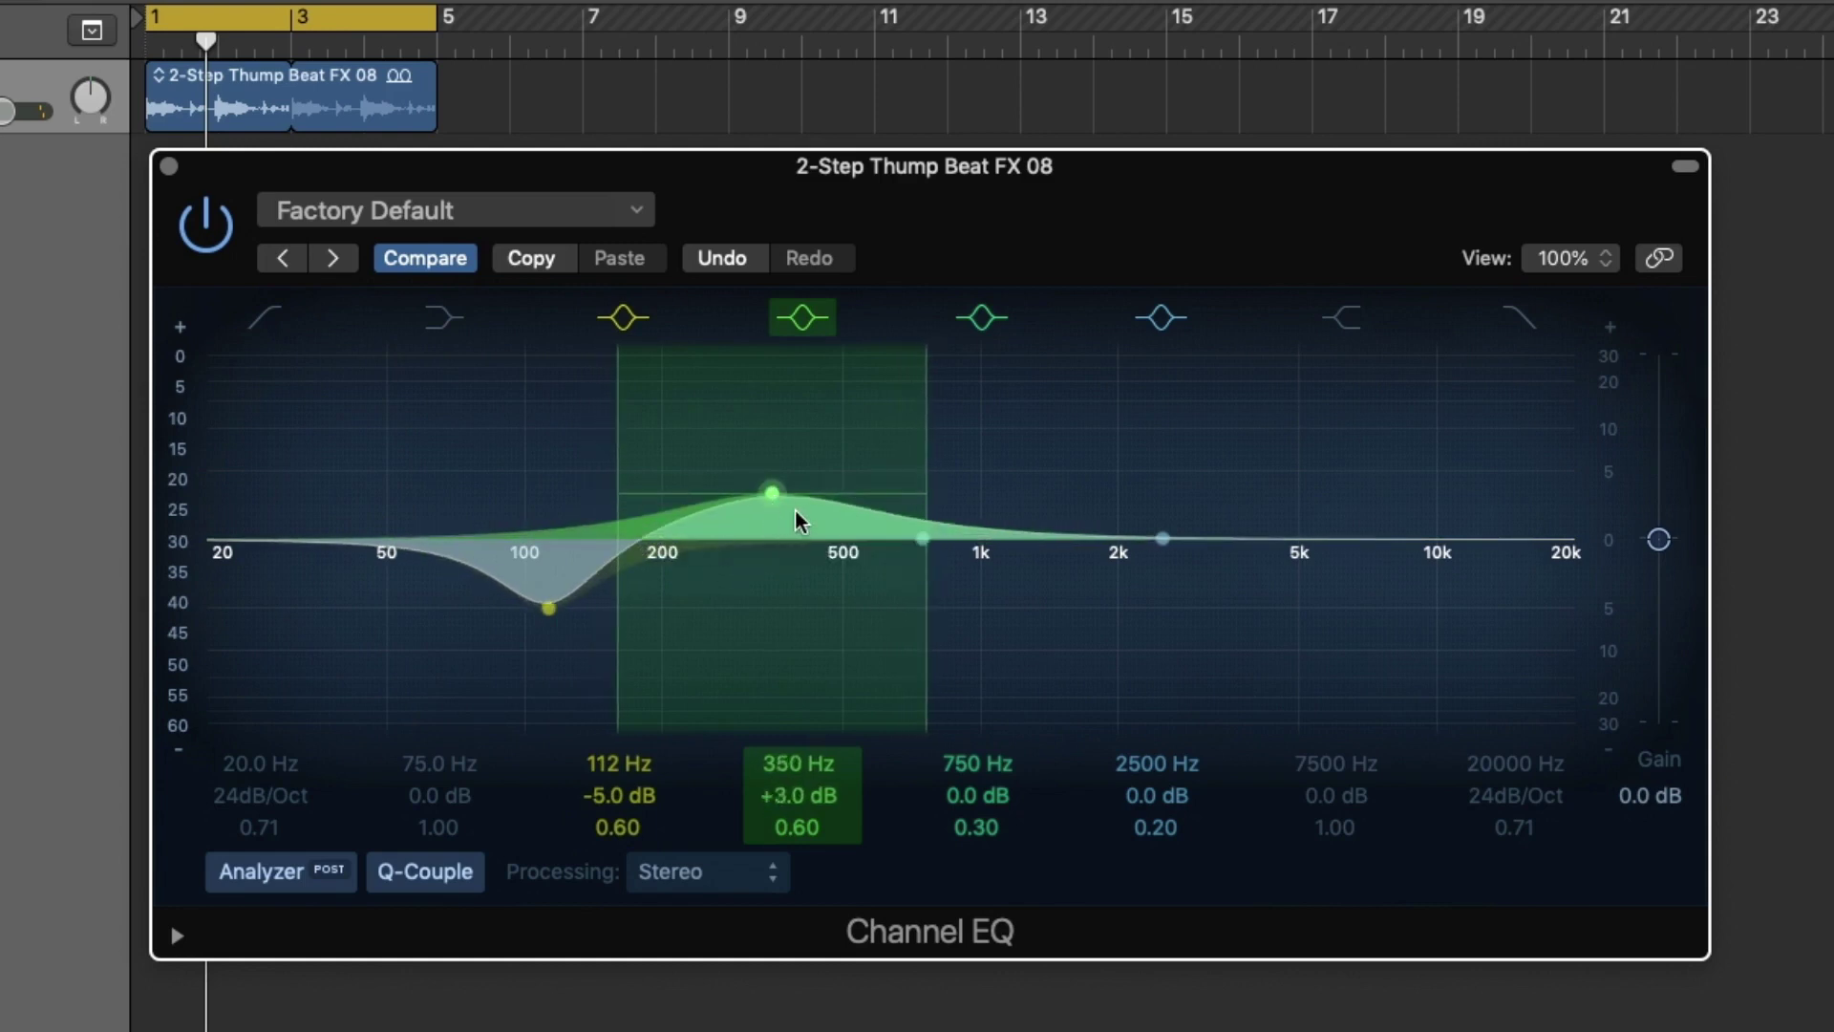
drag(926, 539, 967, 611)
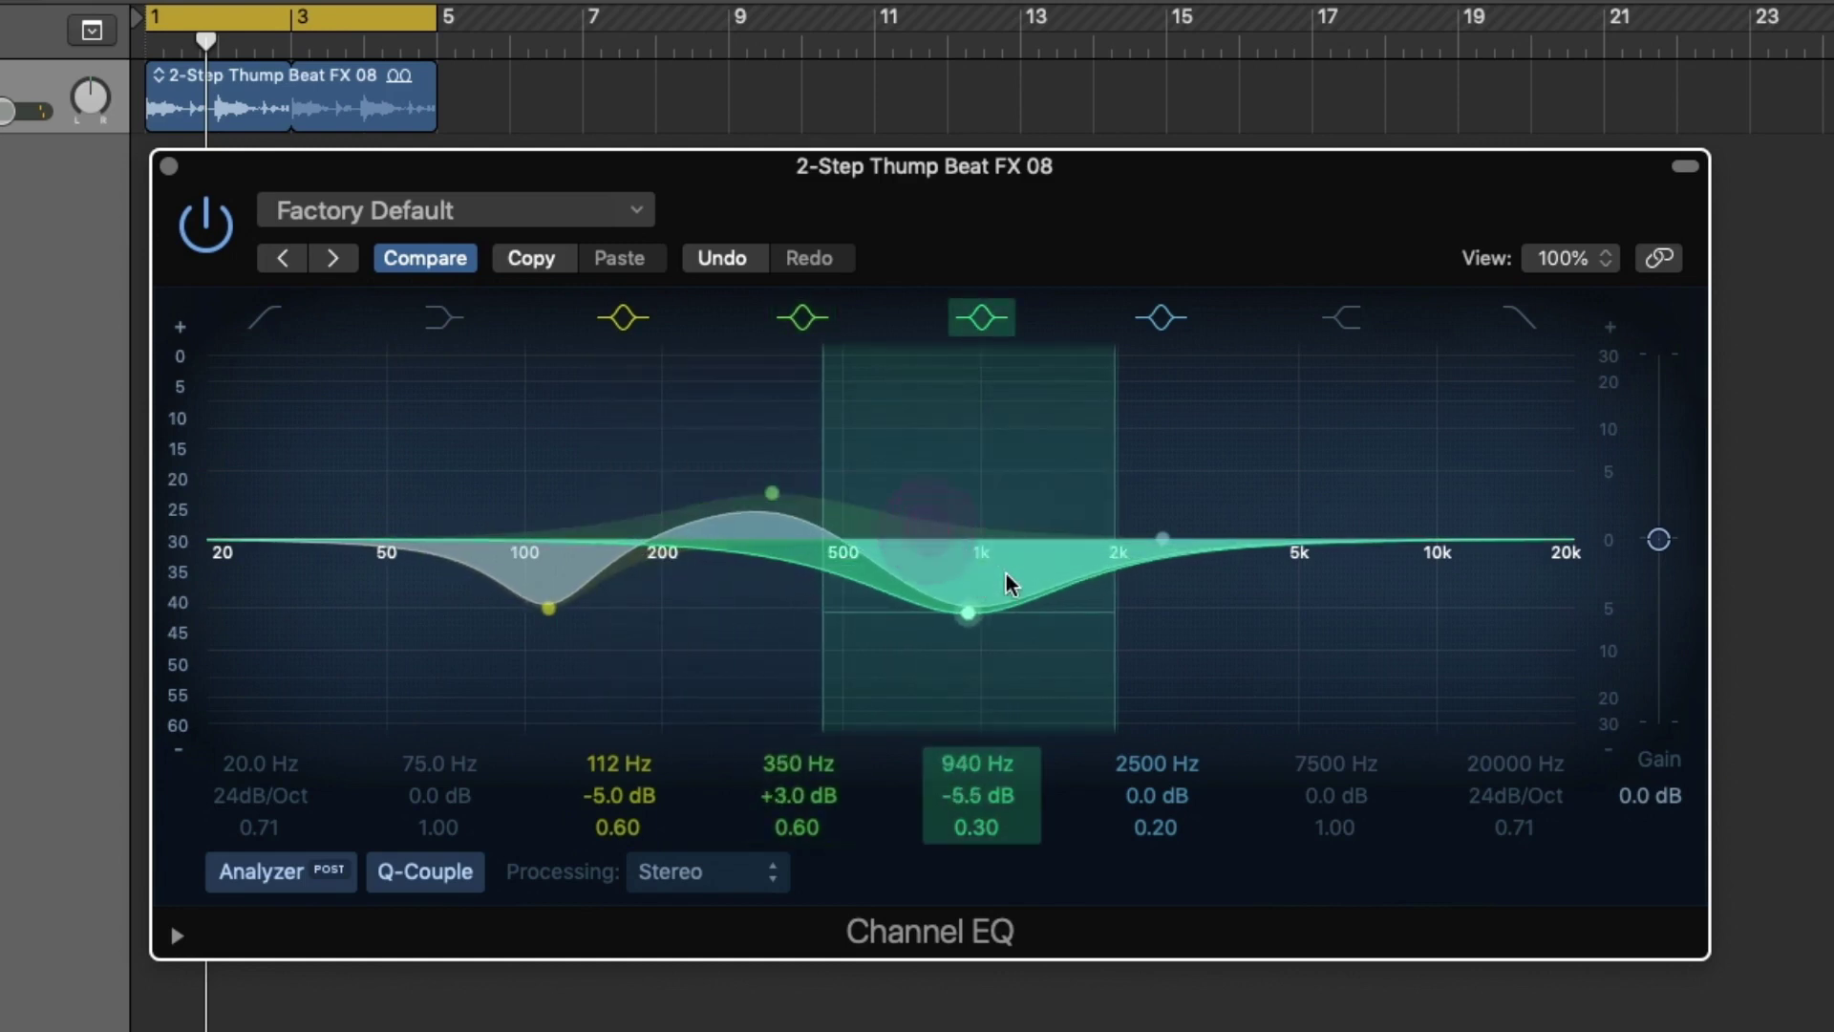
drag(1159, 539, 1151, 493)
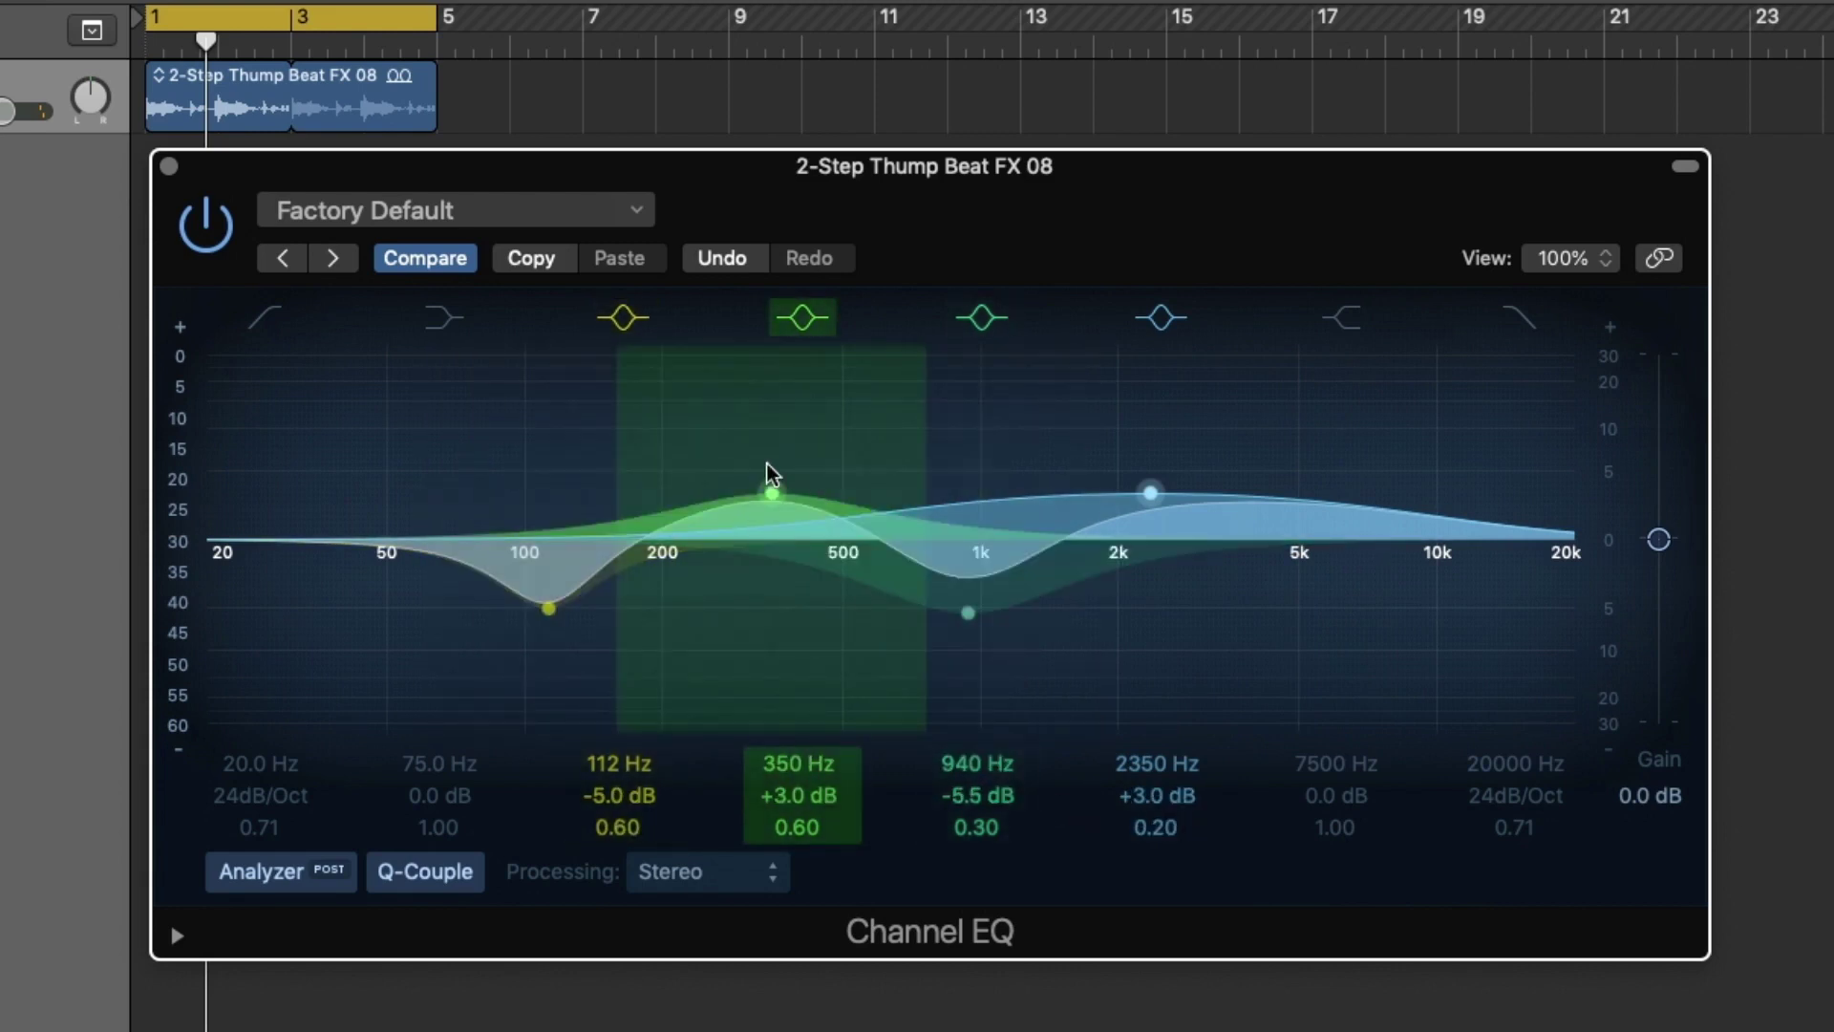
- Turn off the 112 Hz, 350 Hz, 940 Hz and 2350 Hz bell bands
click(621, 317)
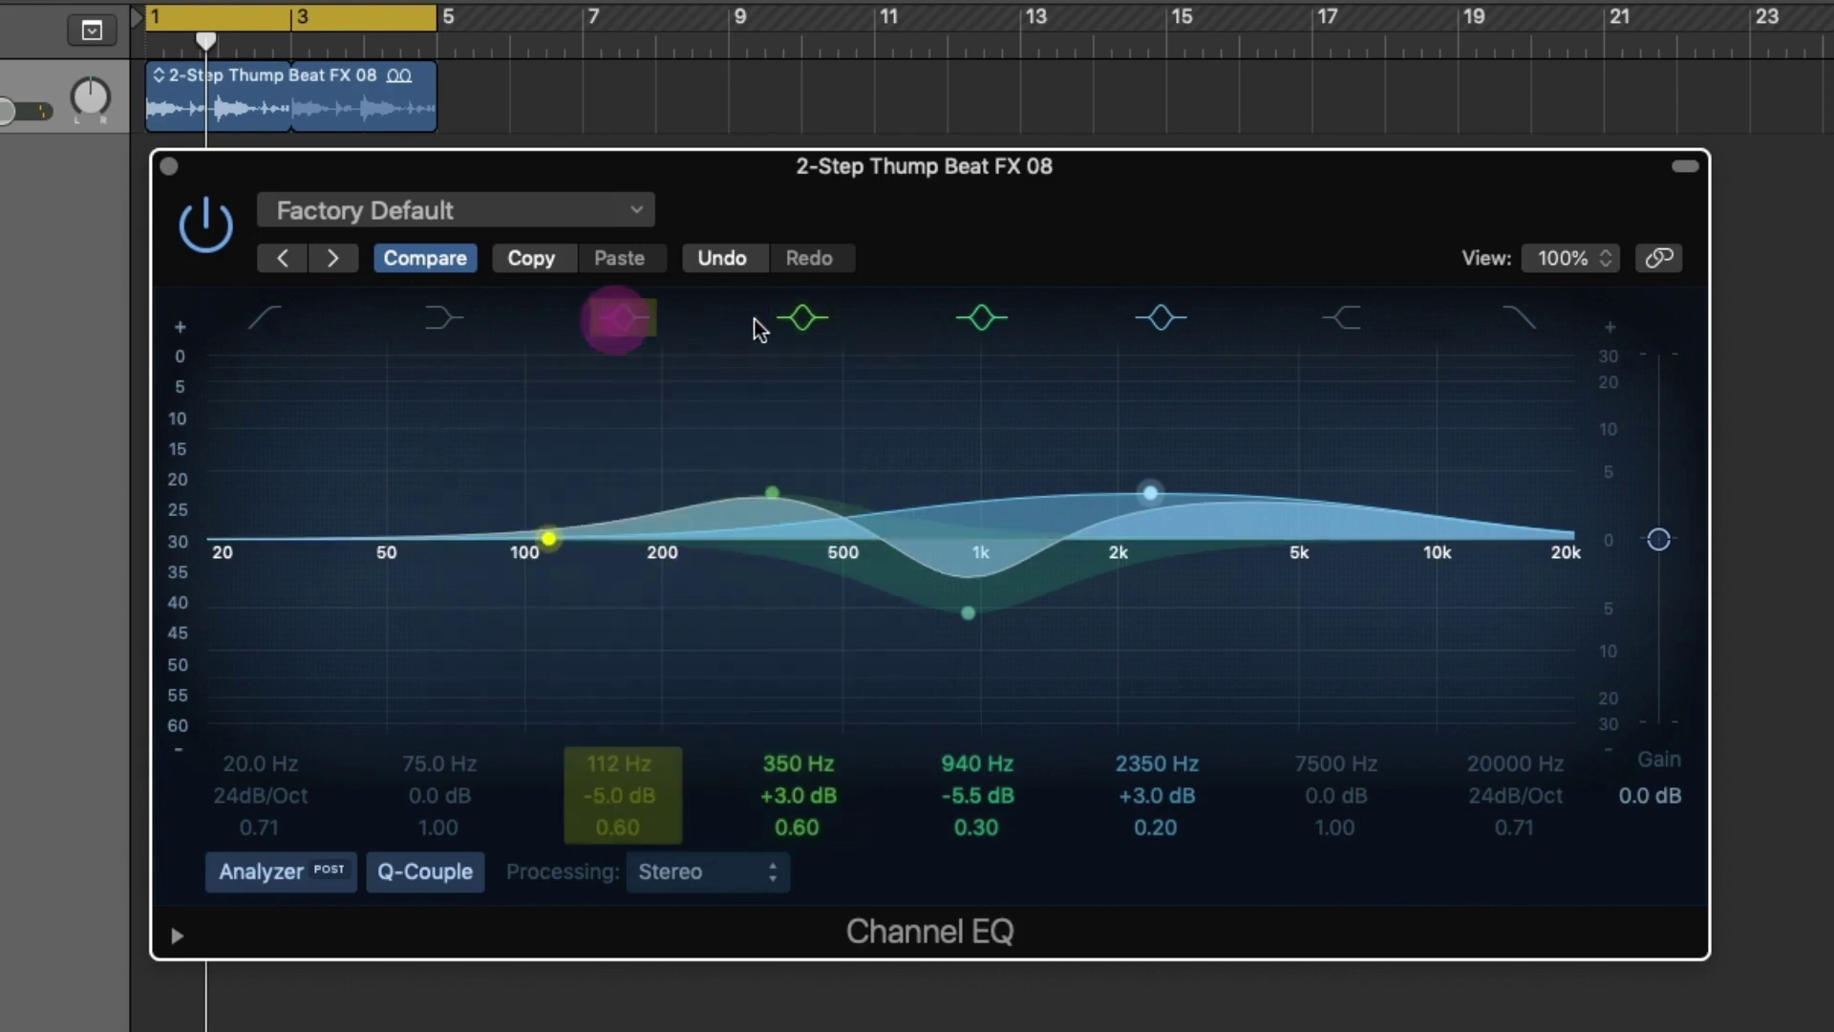
click(810, 318)
click(959, 318)
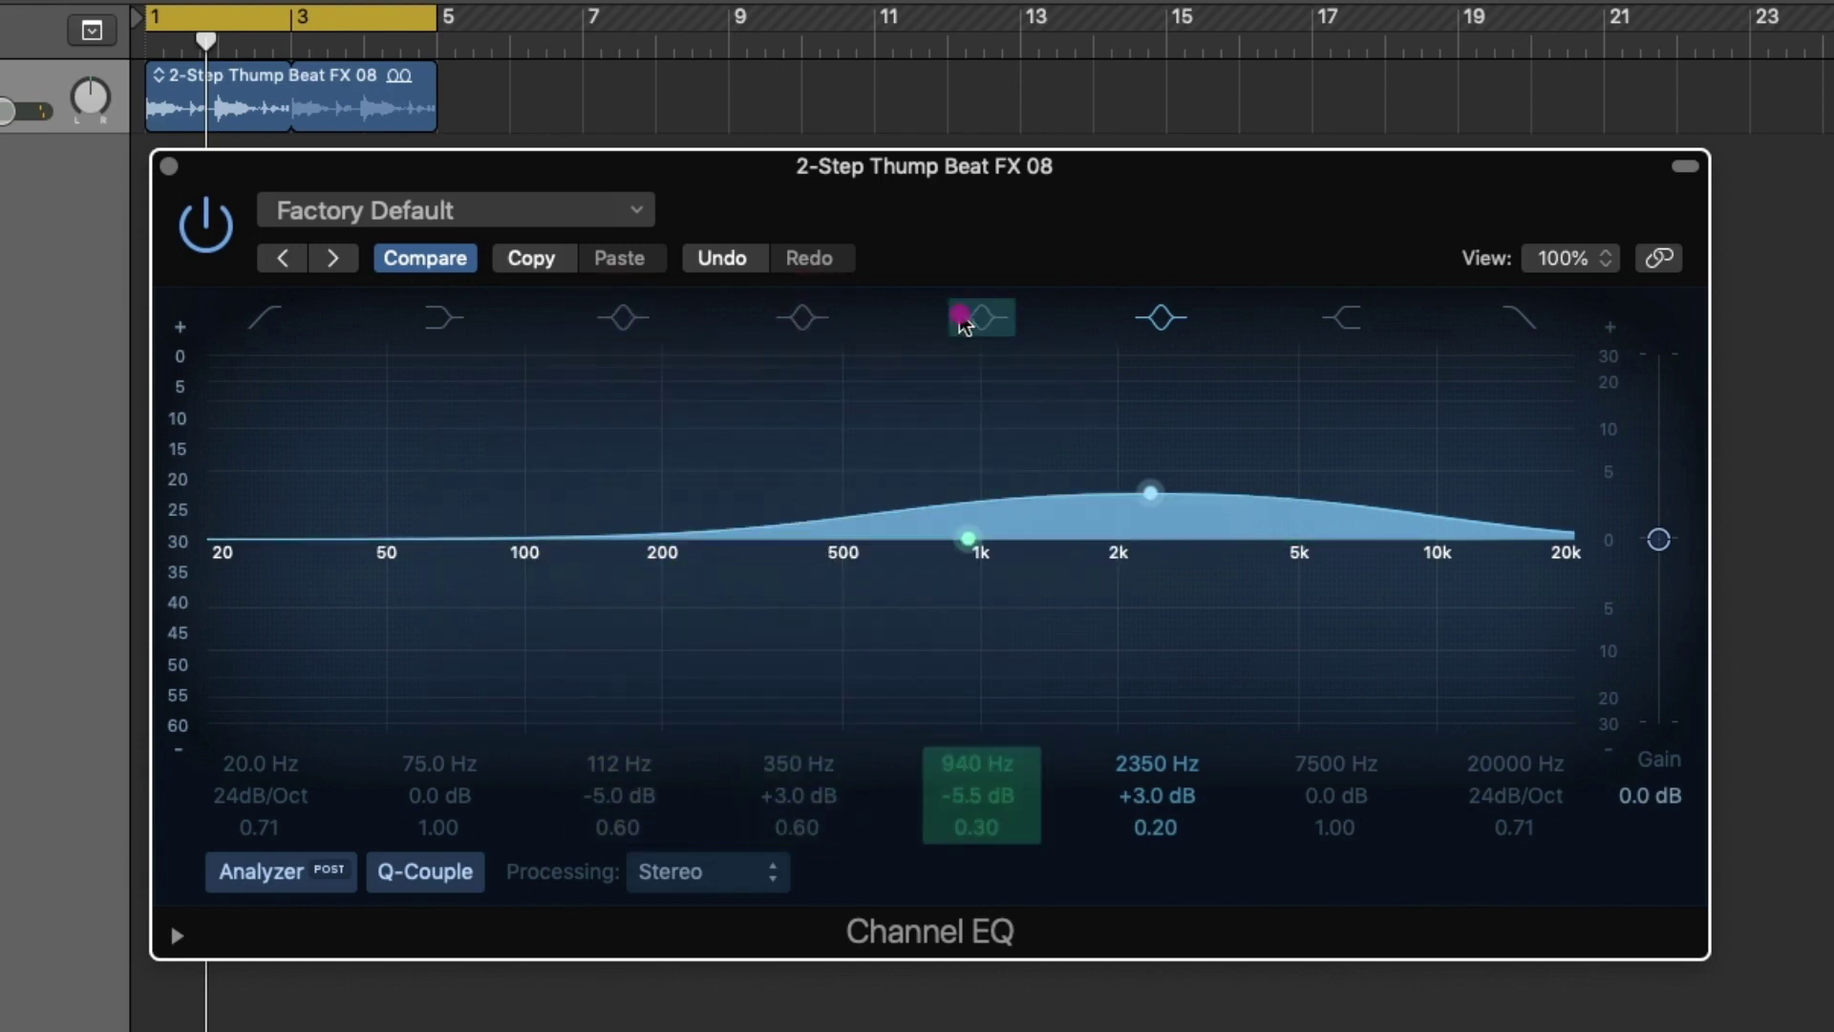
click(1157, 316)
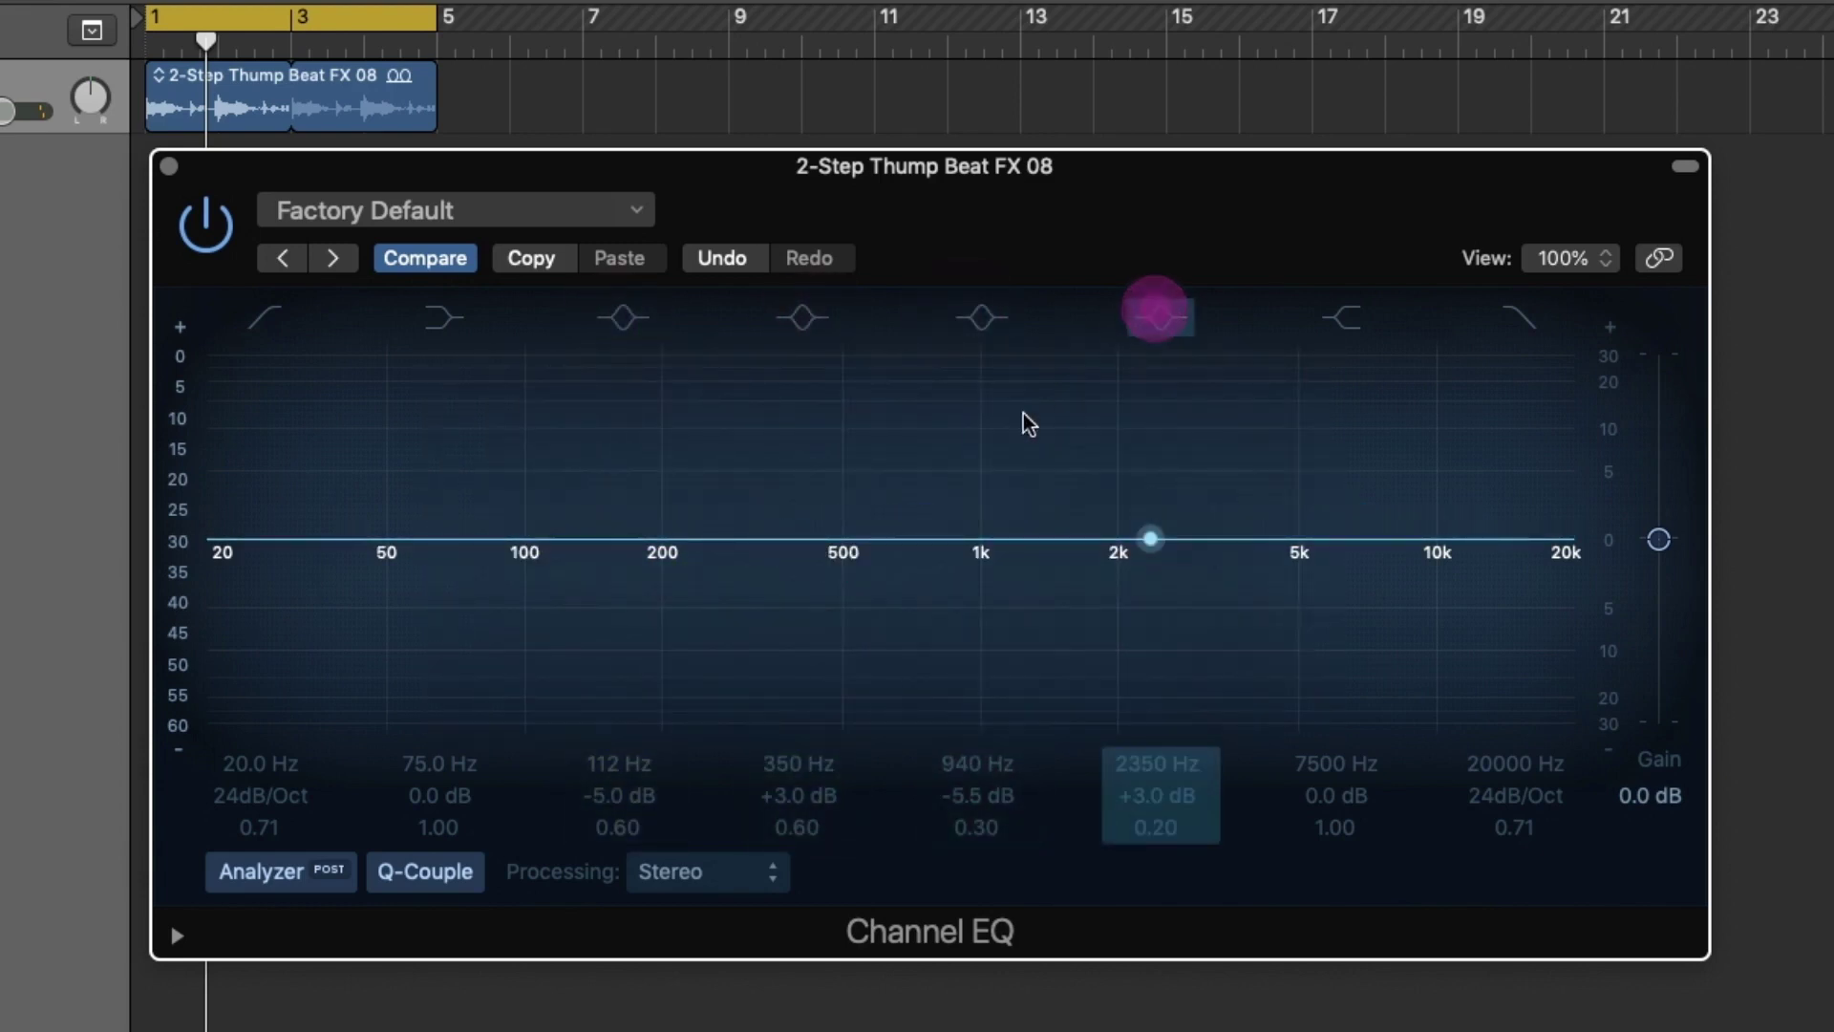
- Enable the low-cut filter and set its cutoff frequency to 65 Hz
click(263, 329)
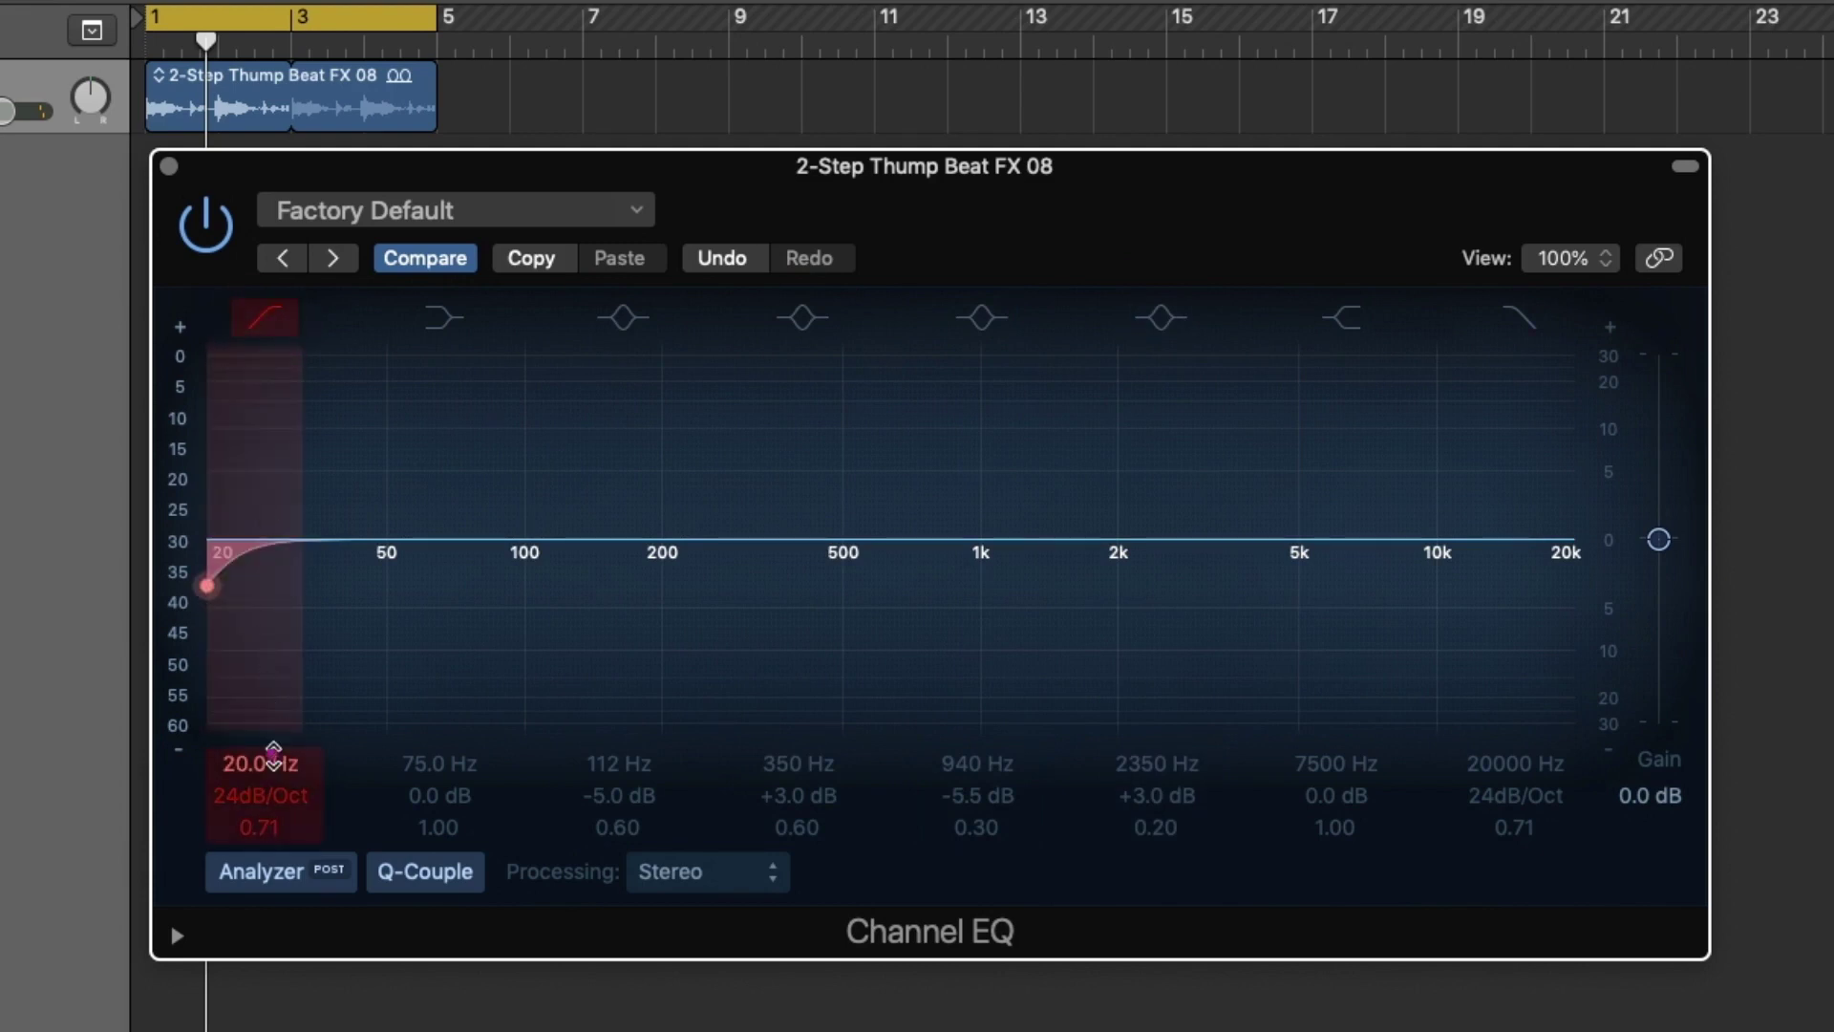
drag(273, 755, 273, 621)
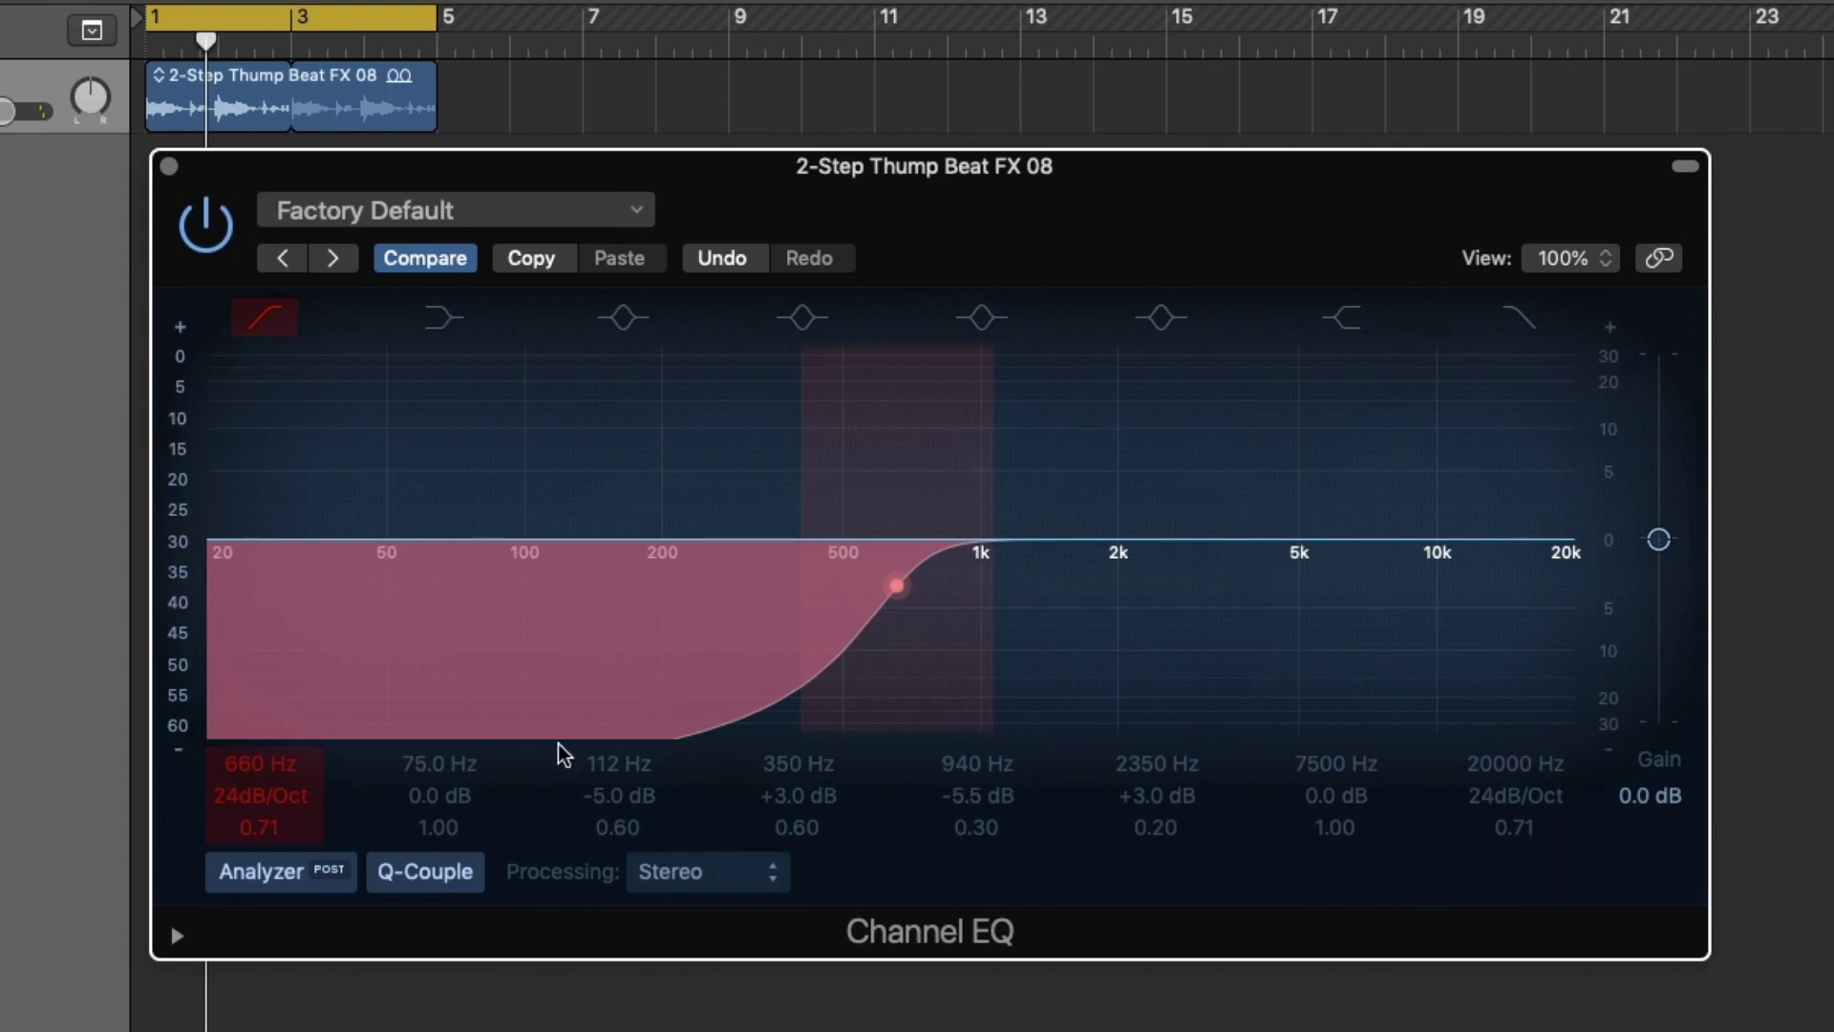
drag(261, 762, 271, 764)
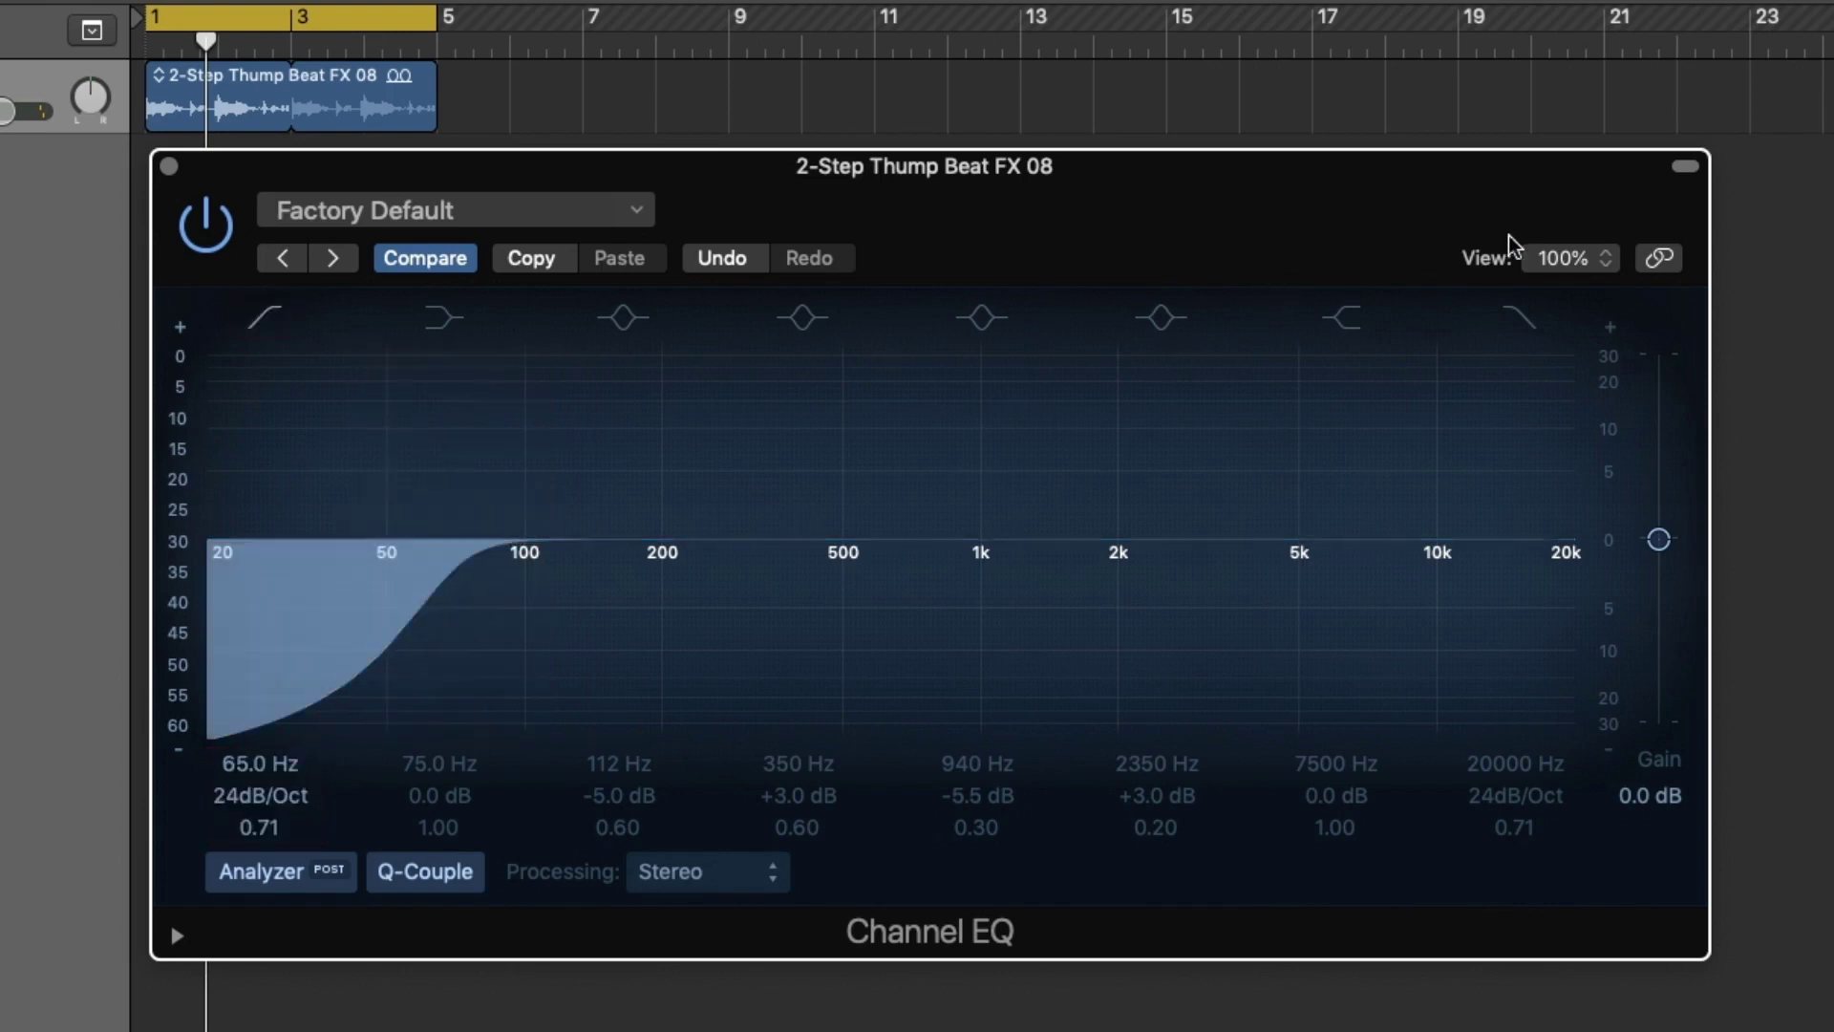
- Enable the high-cut filter and set its cutoff frequency to 5300 Hz
click(1526, 320)
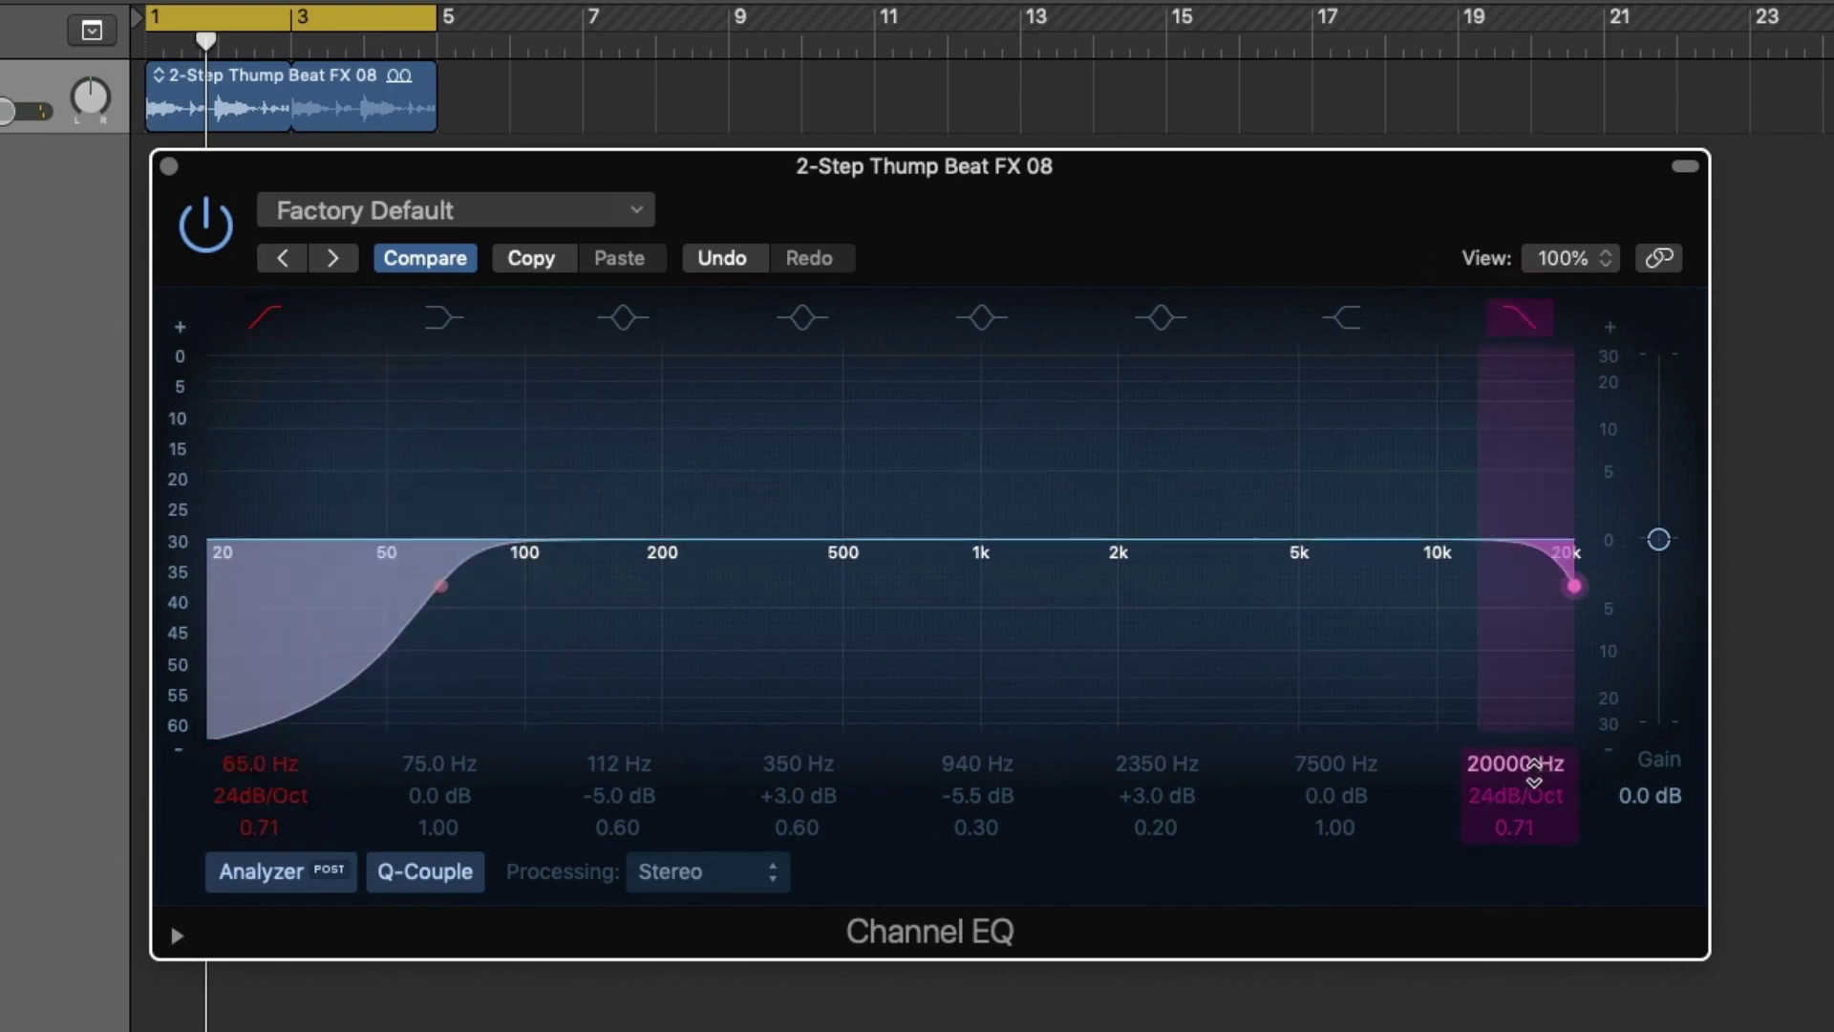
drag(1533, 764, 1533, 817)
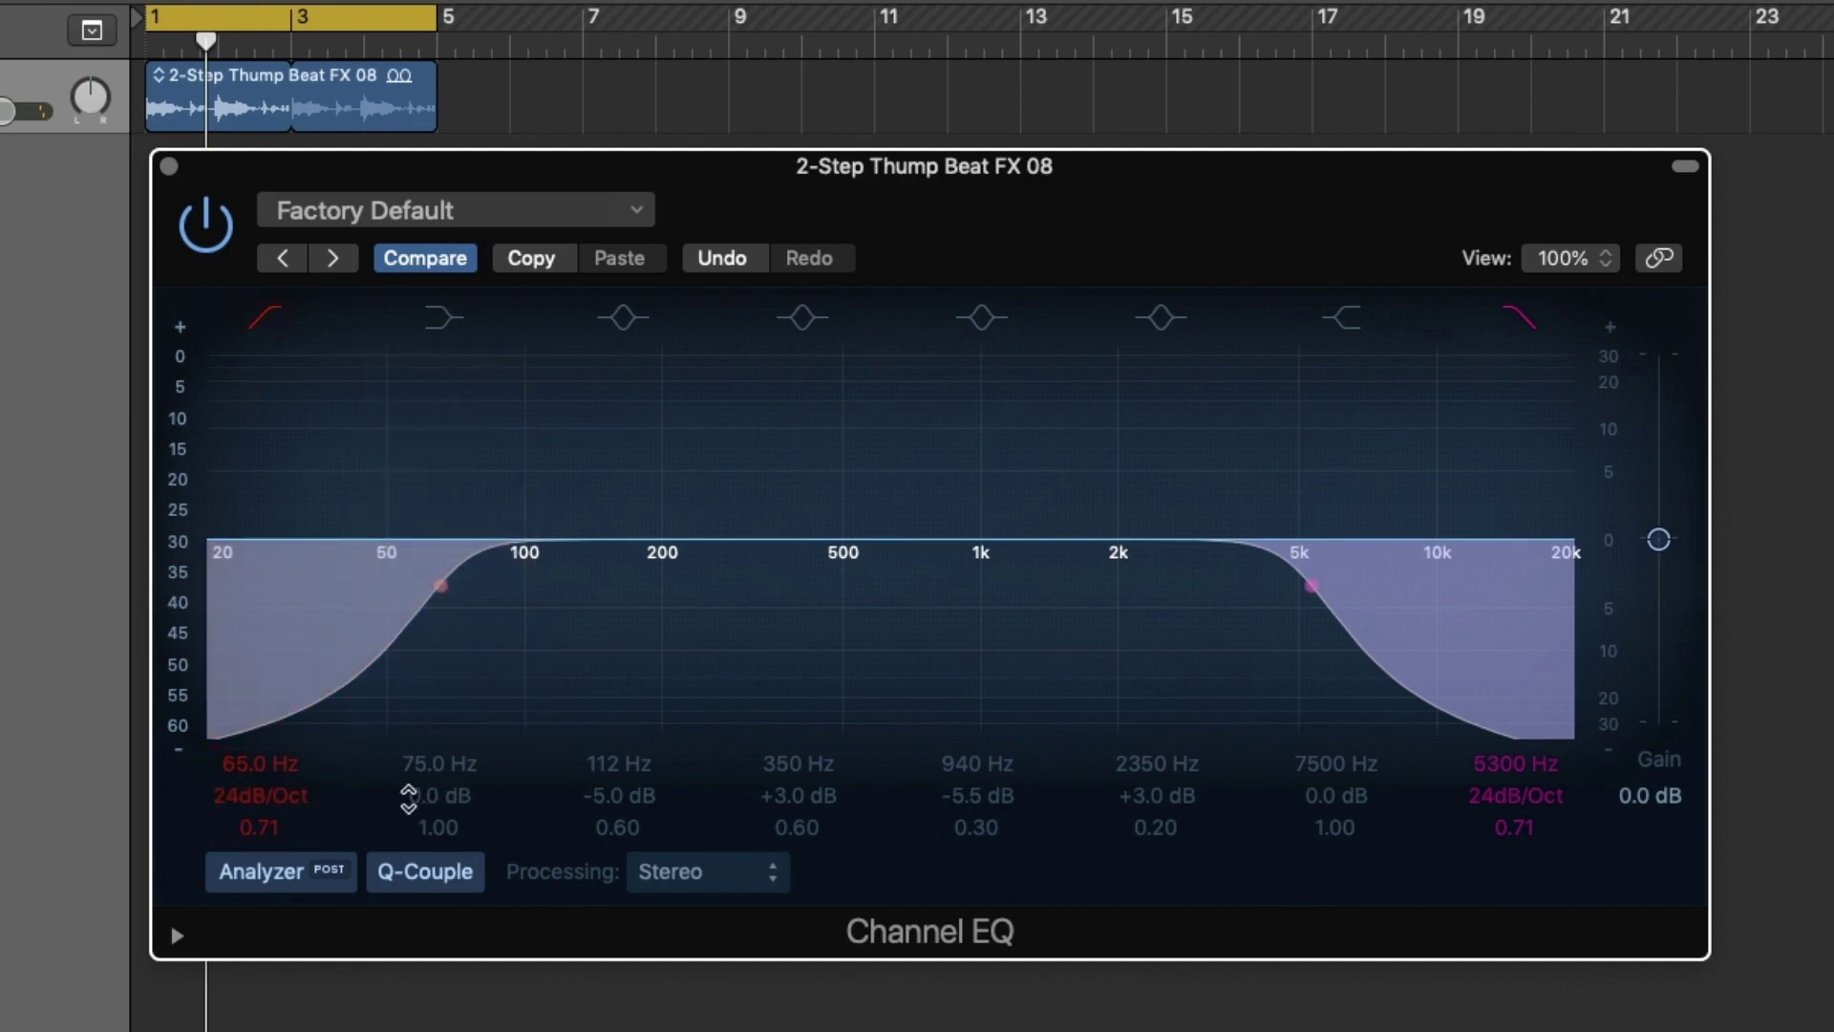
- Lower the low-cut frequency to 39 Hz, and turn off both the low-cut and high-cut filters
mouse_move(261, 799)
mouse_down()
mouse_move(262, 770)
mouse_move(262, 837)
mouse_move(262, 780)
mouse_move(261, 835)
mouse_move(261, 781)
mouse_move(262, 799)
mouse_up()
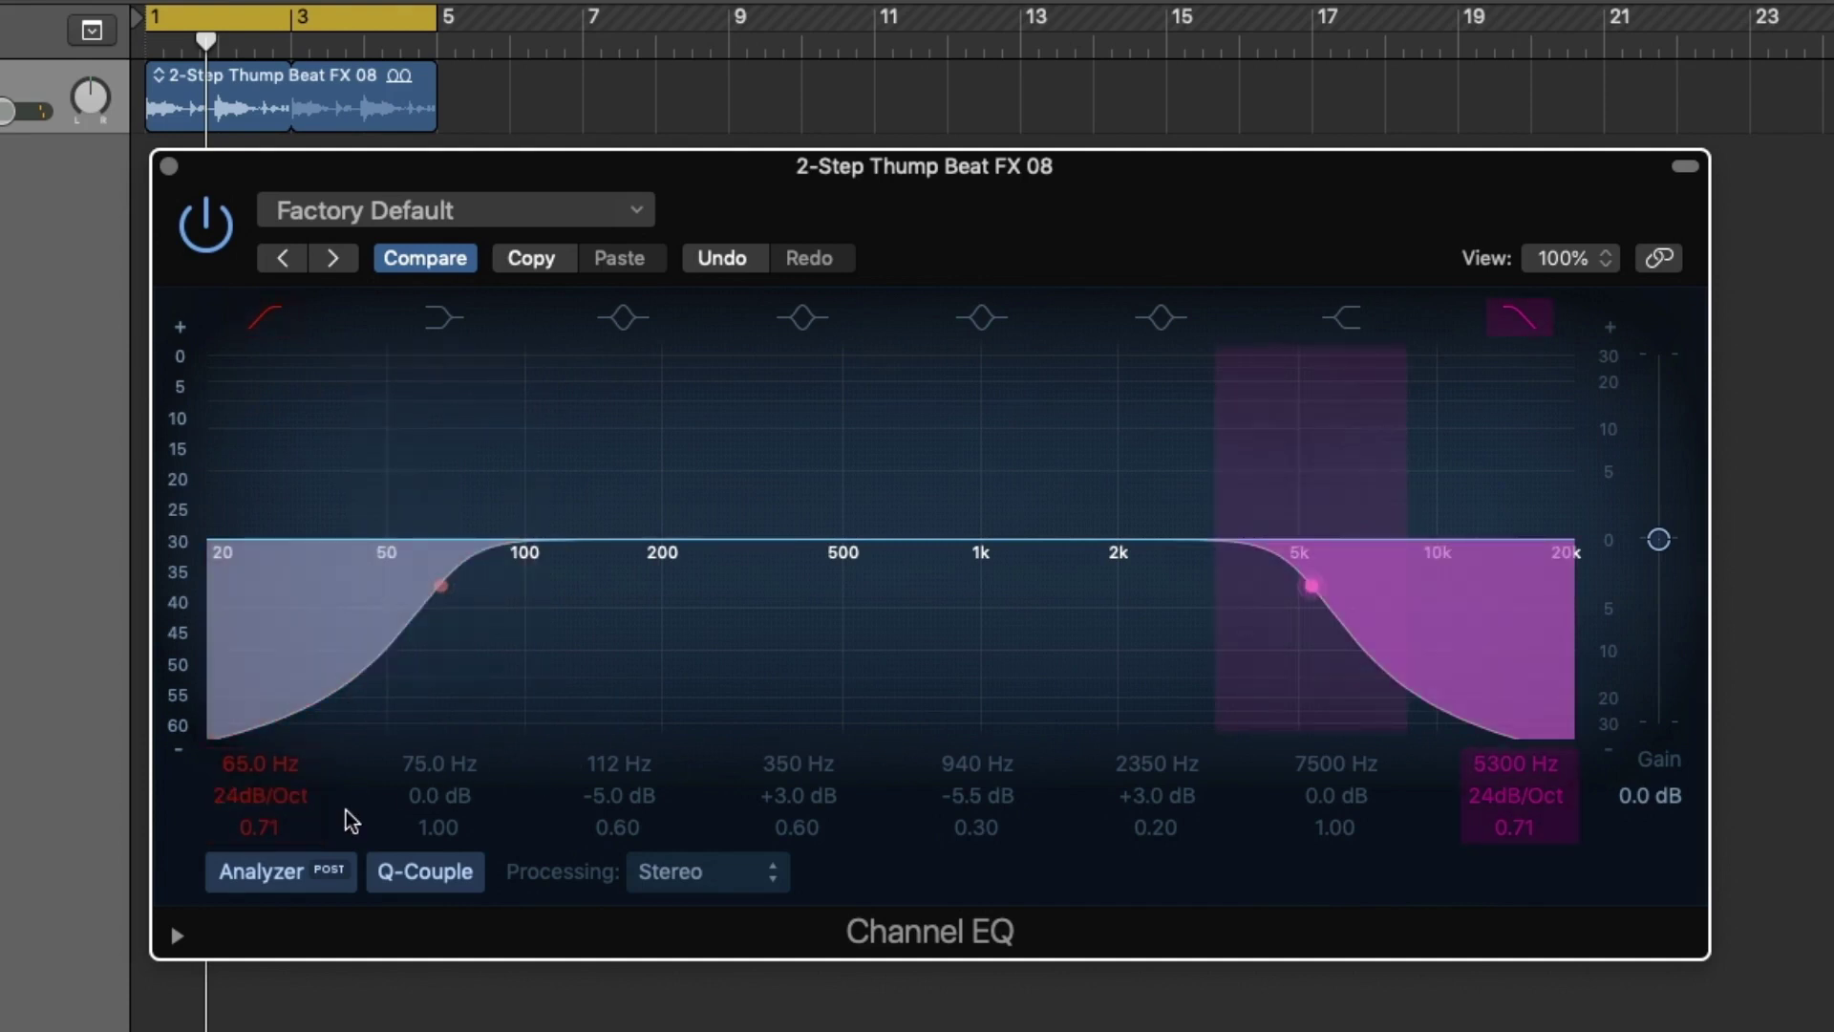
drag(260, 827, 260, 785)
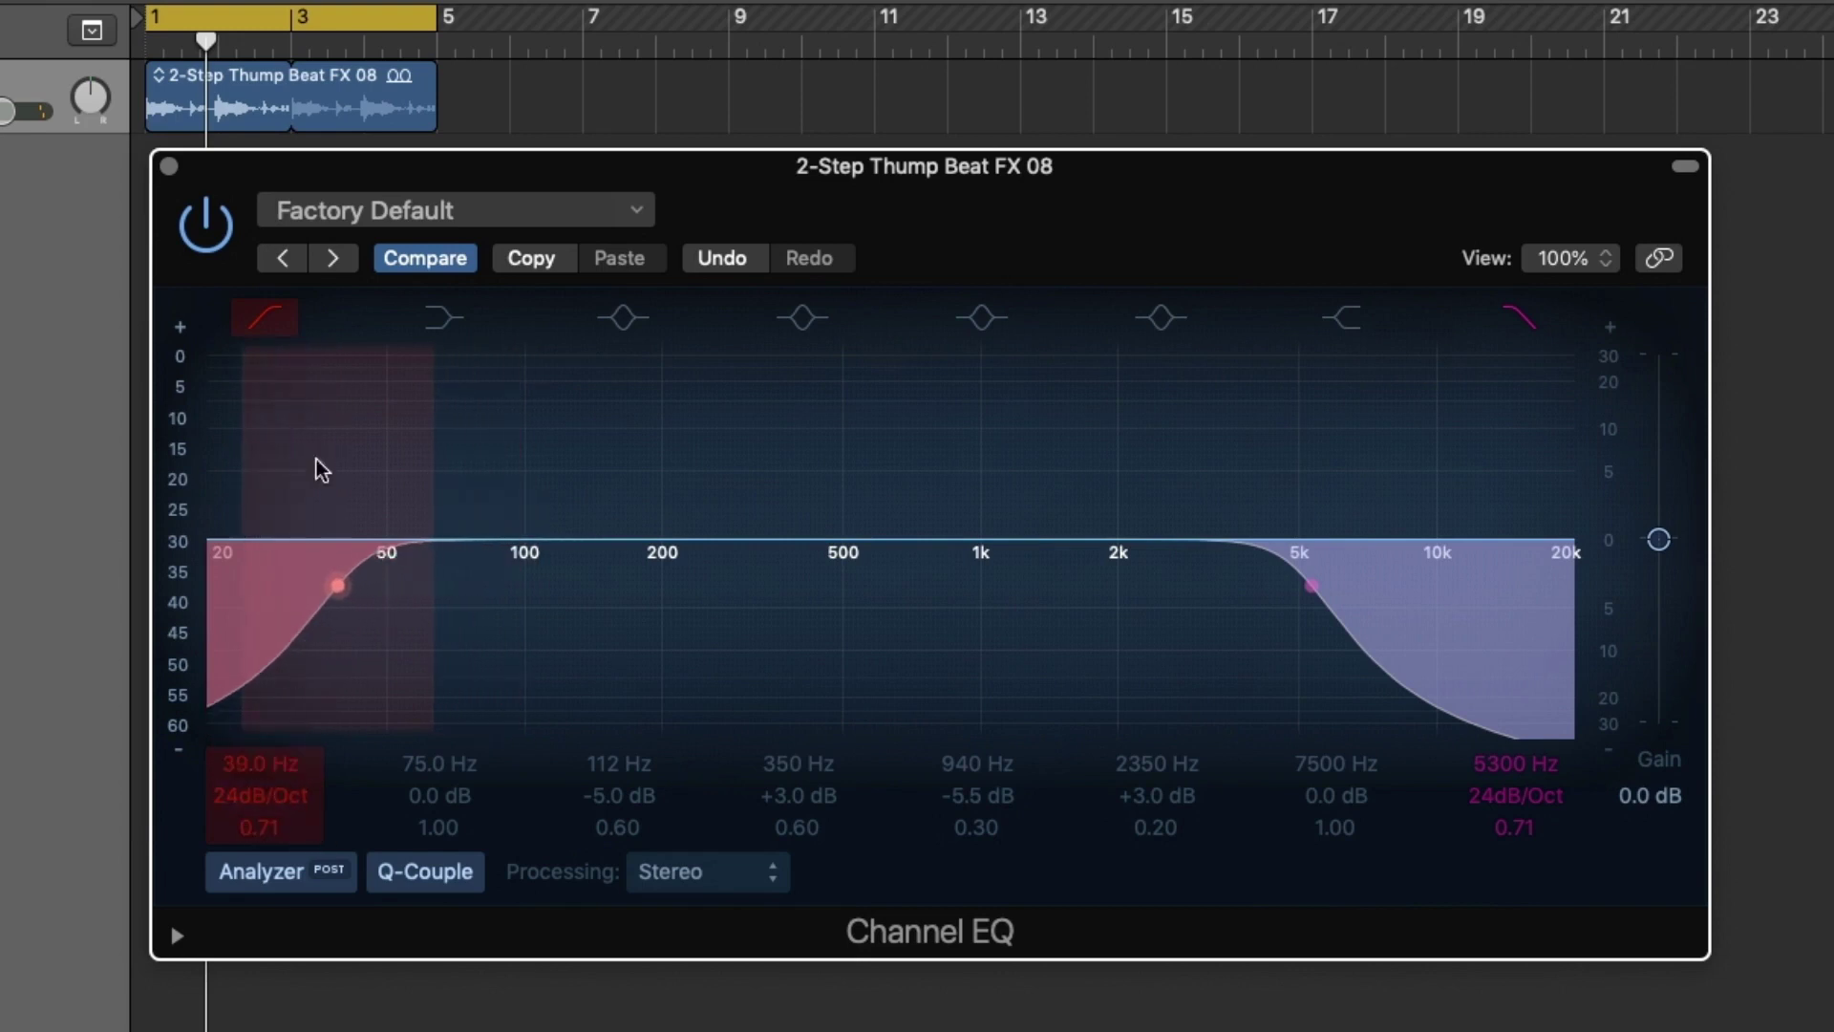
click(267, 318)
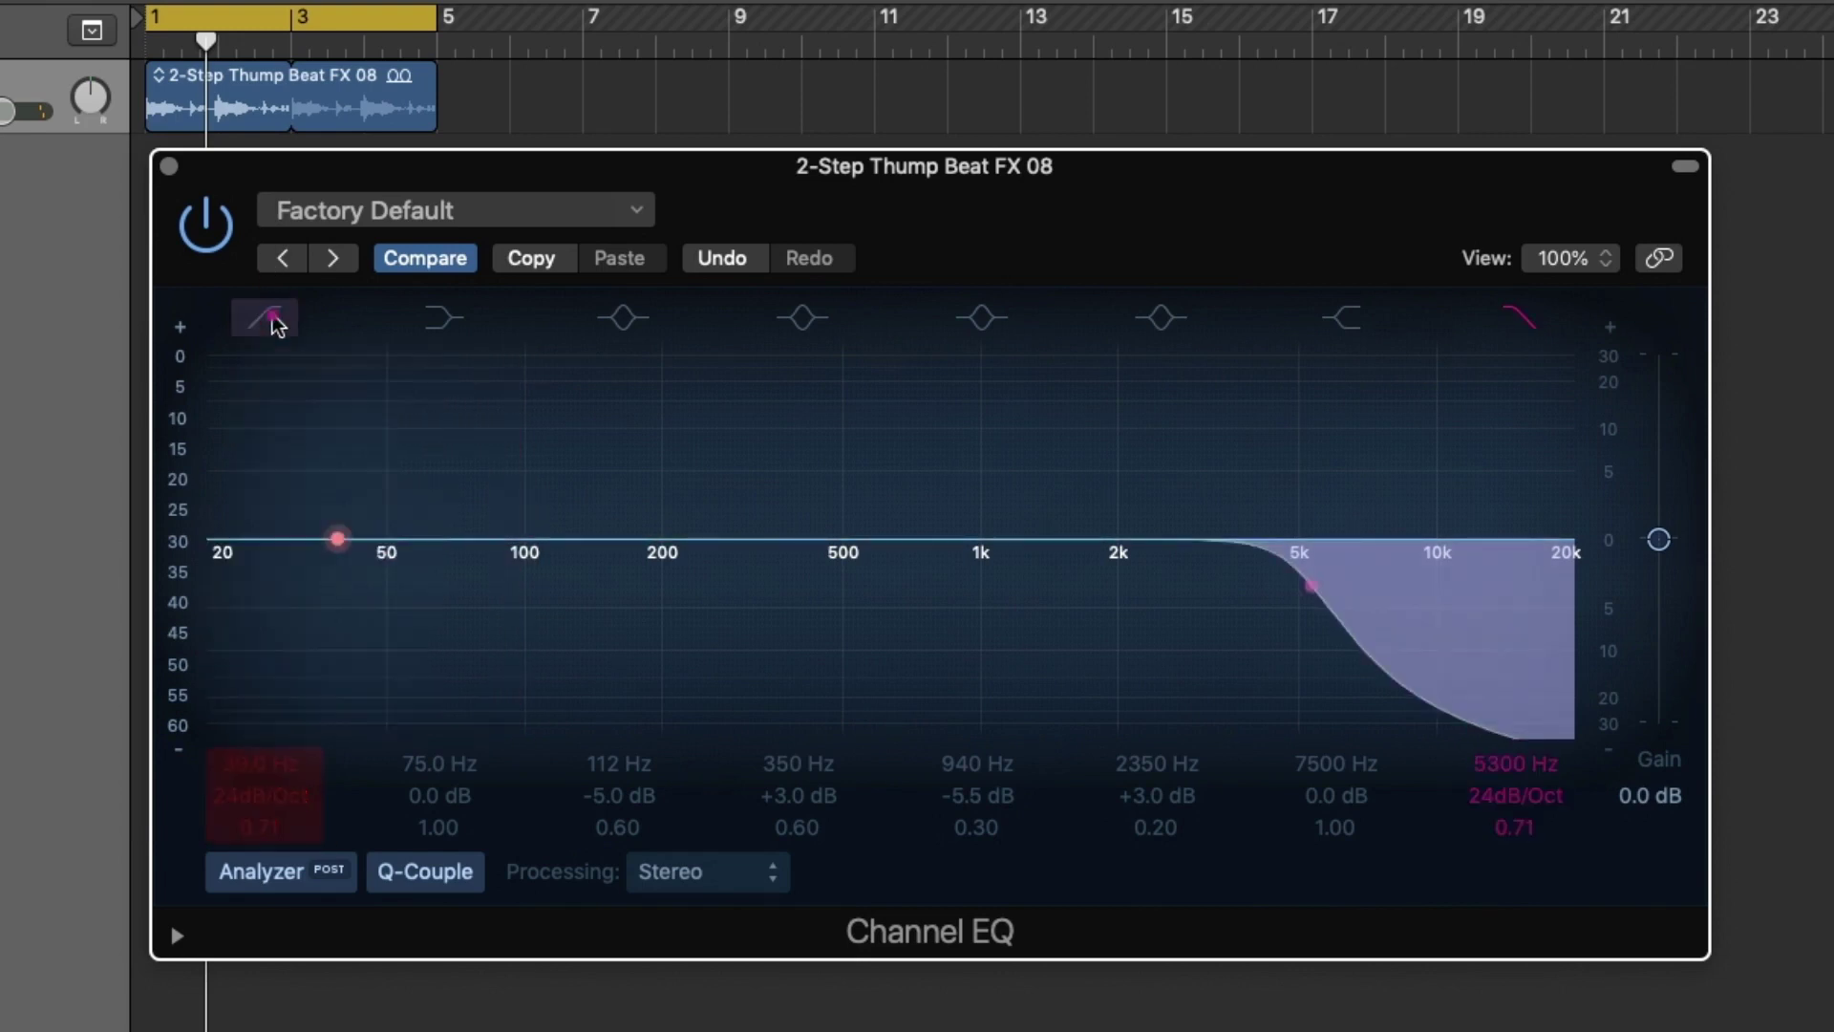
click(1531, 323)
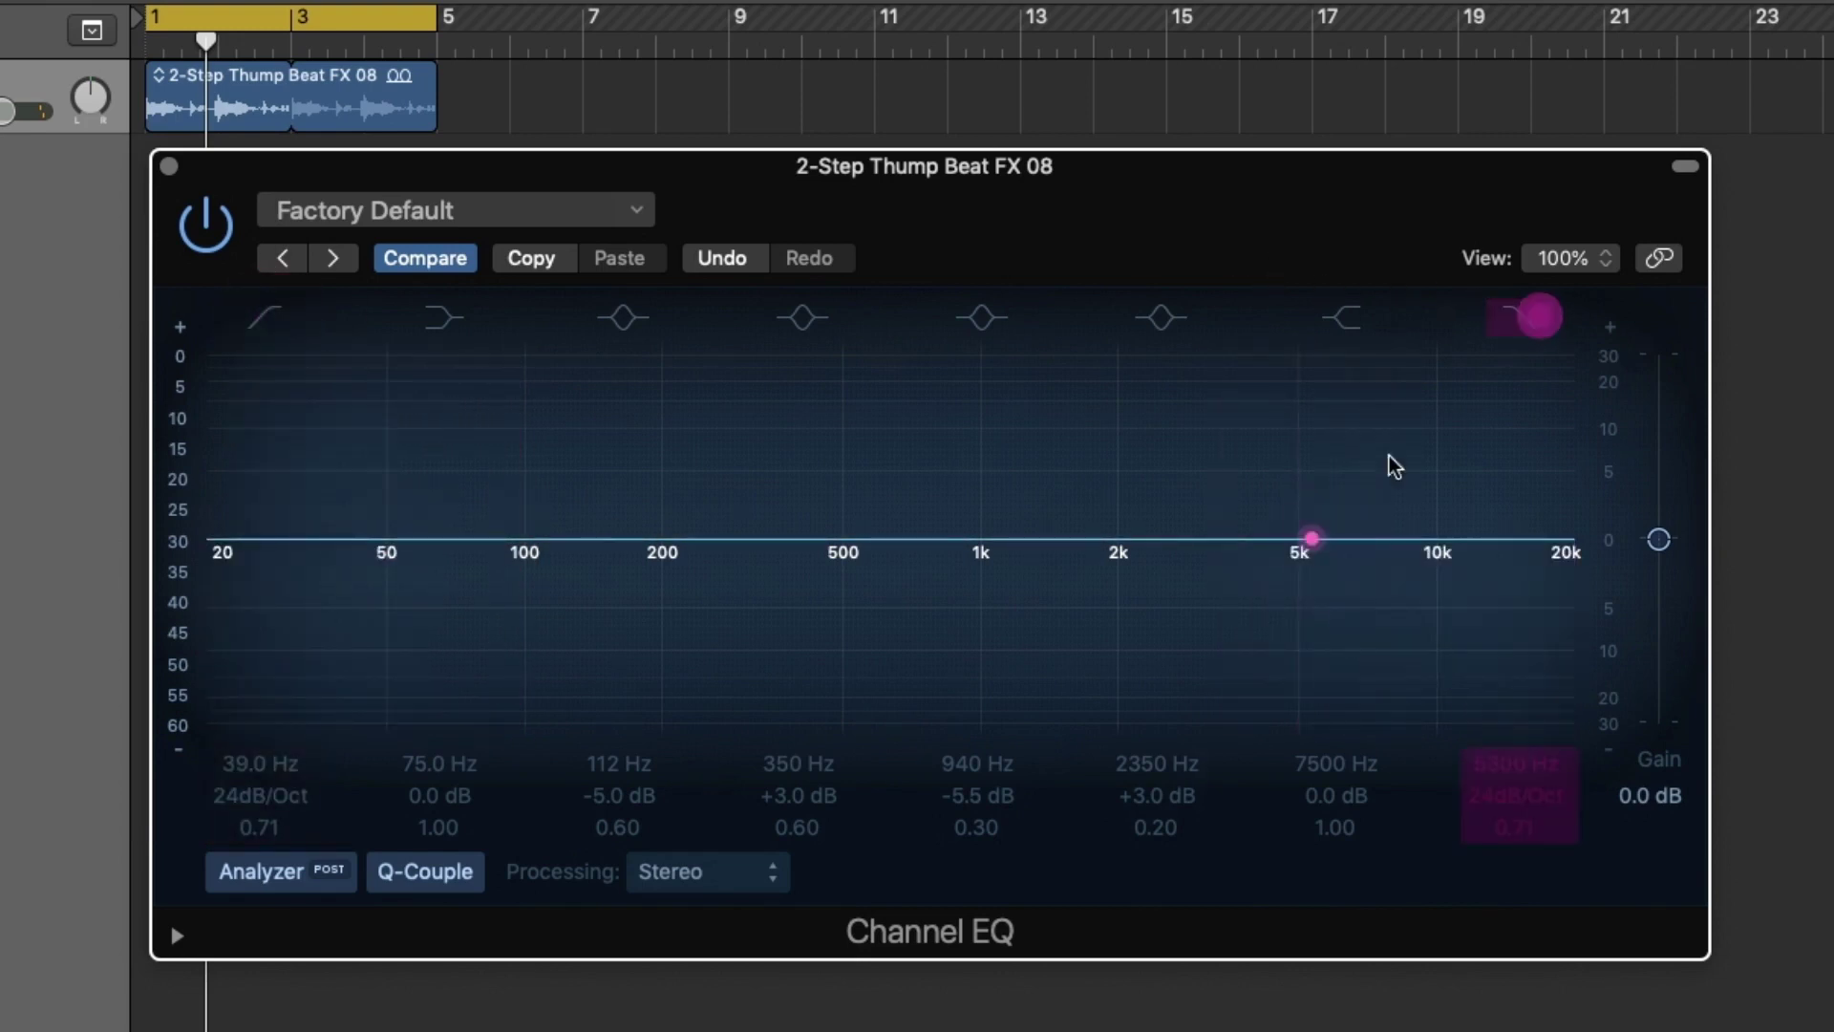
- Enable both shelving bands, boosting the low shelf by 6.0 dB at 75 Hz and setting the high shelf to 4350 Hz and -8.0 dB
click(447, 319)
click(1343, 315)
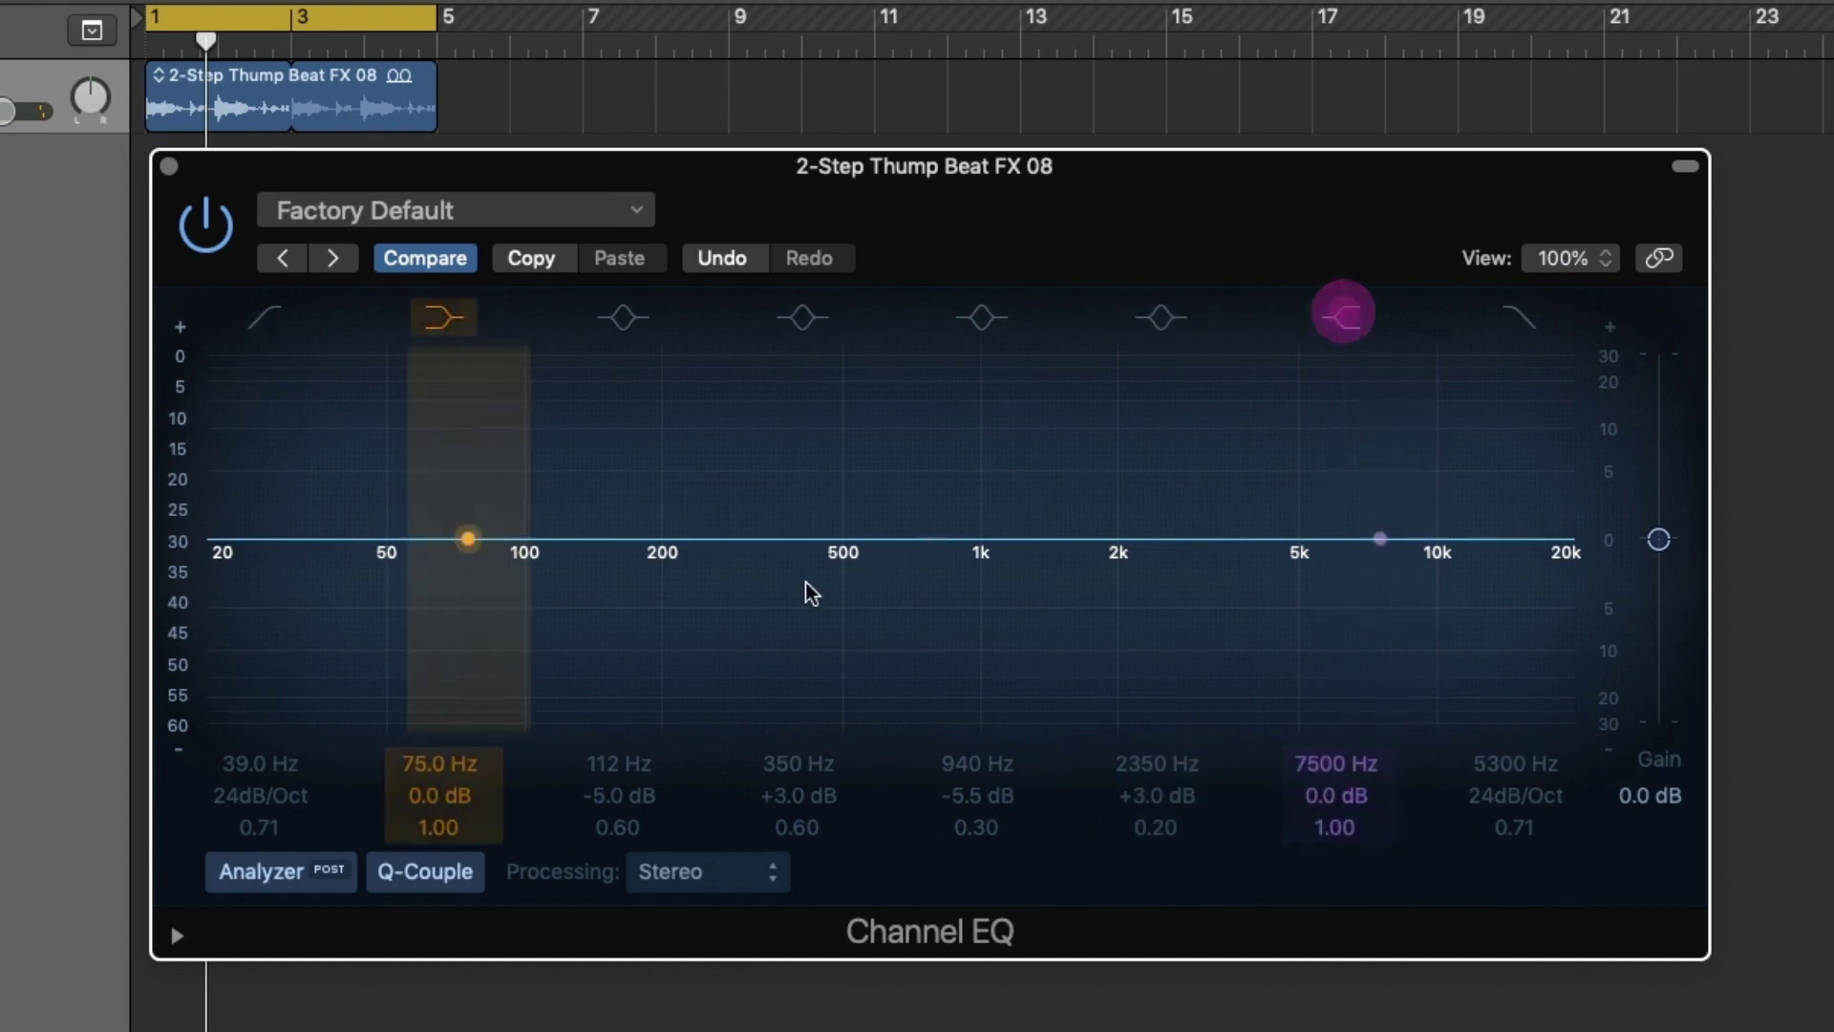
drag(443, 794, 442, 737)
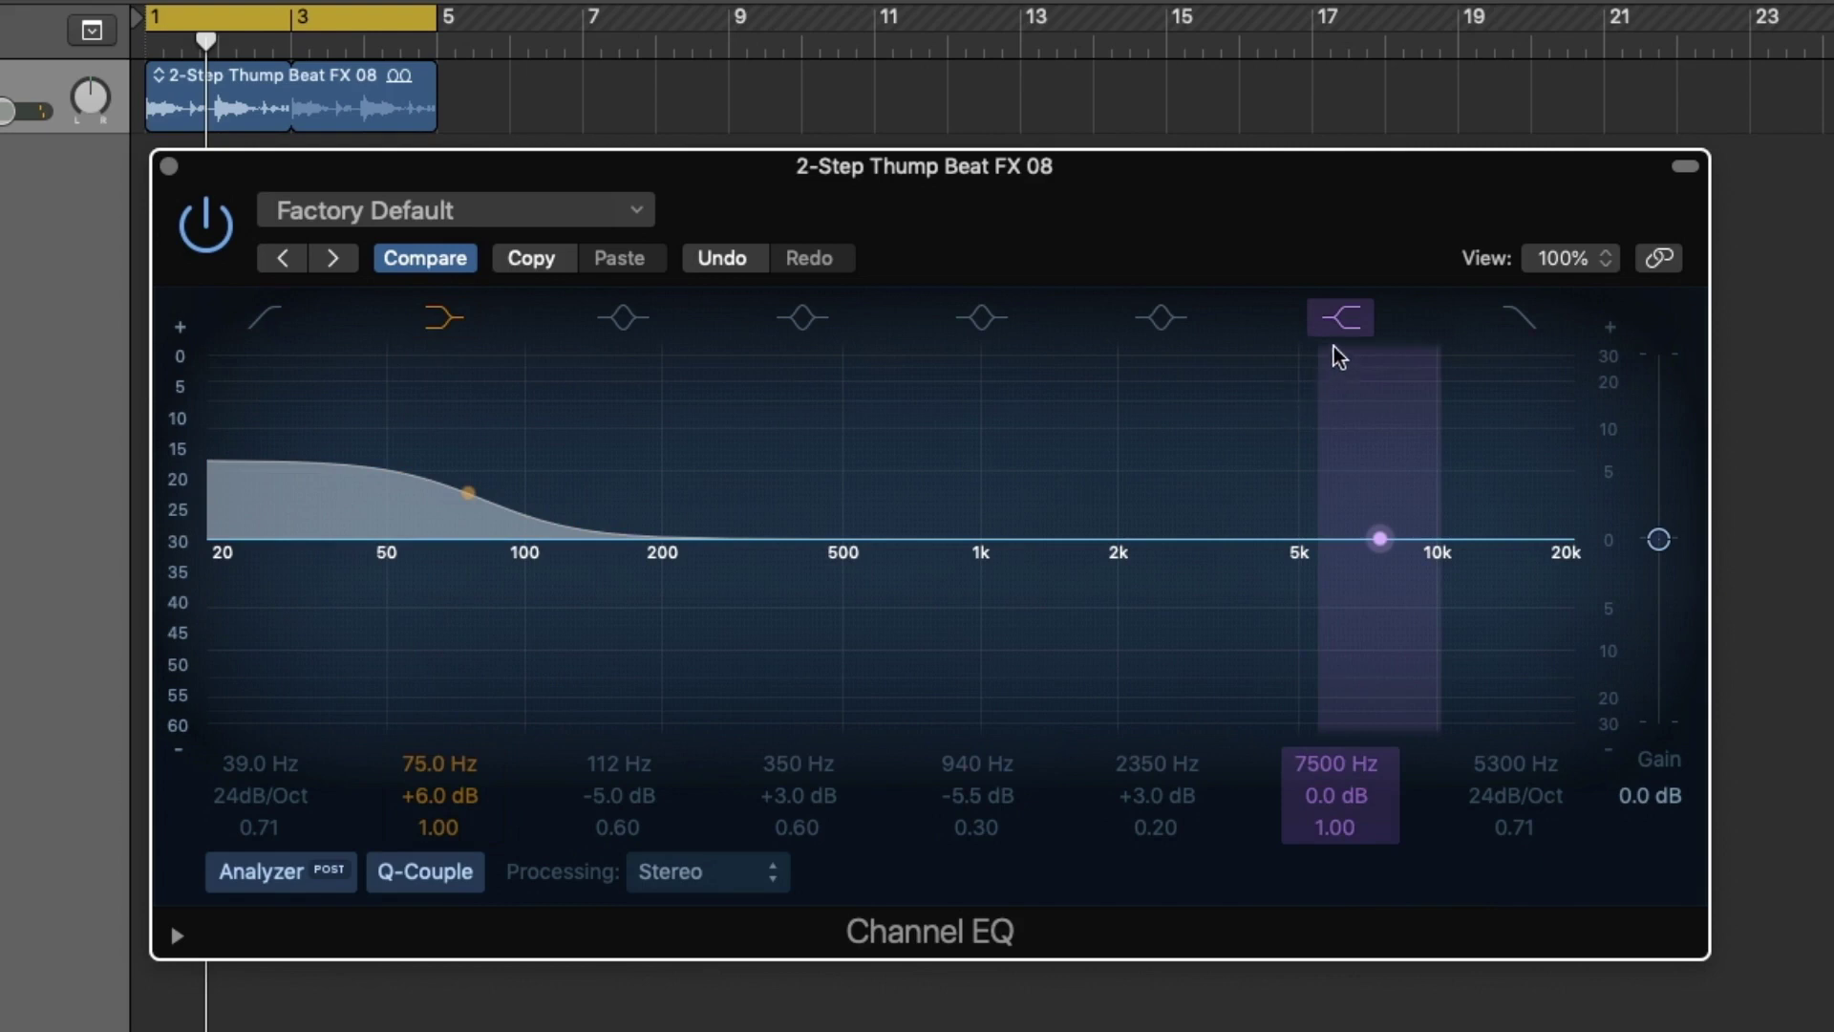
mouse_move(1335, 795)
mouse_down()
mouse_move(1335, 745)
mouse_move(1328, 793)
mouse_move(1318, 745)
mouse_move(1336, 812)
mouse_move(1336, 755)
mouse_move(1336, 774)
mouse_up()
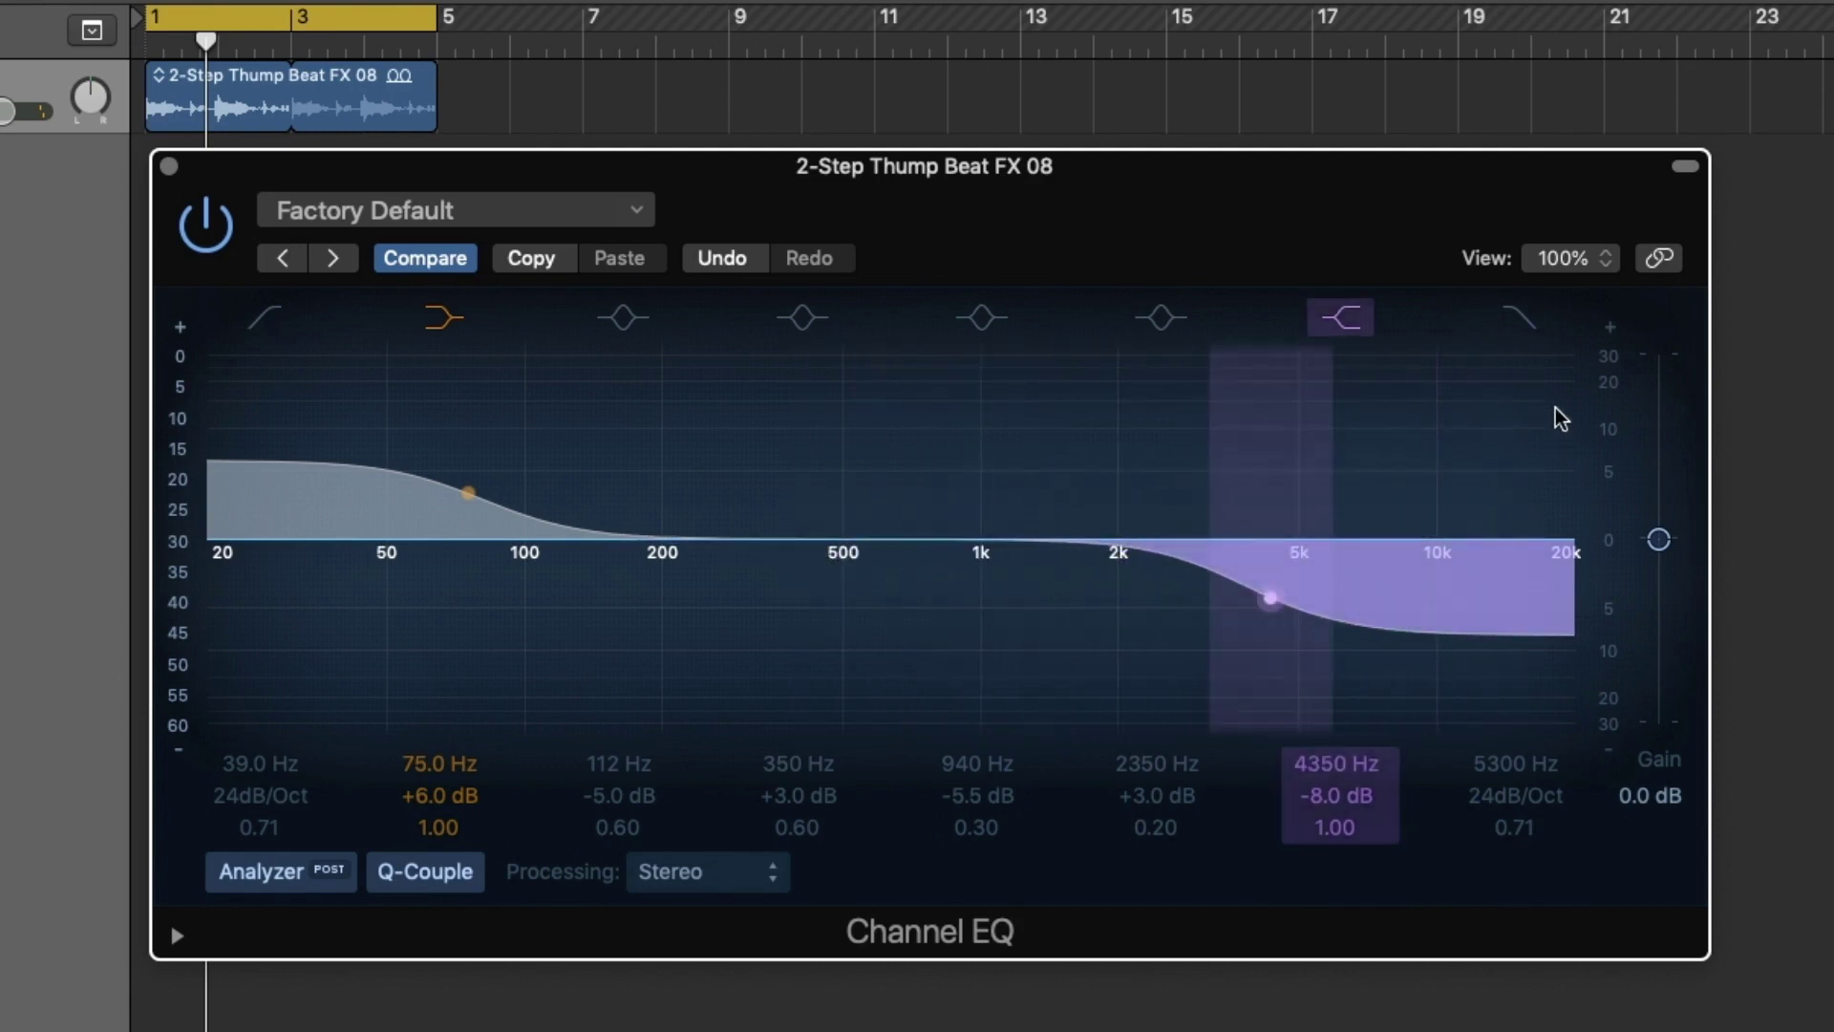
- Turn on the high-cut filter, the low-cut filter and the four bell bands so that every EQ band is active
click(1521, 318)
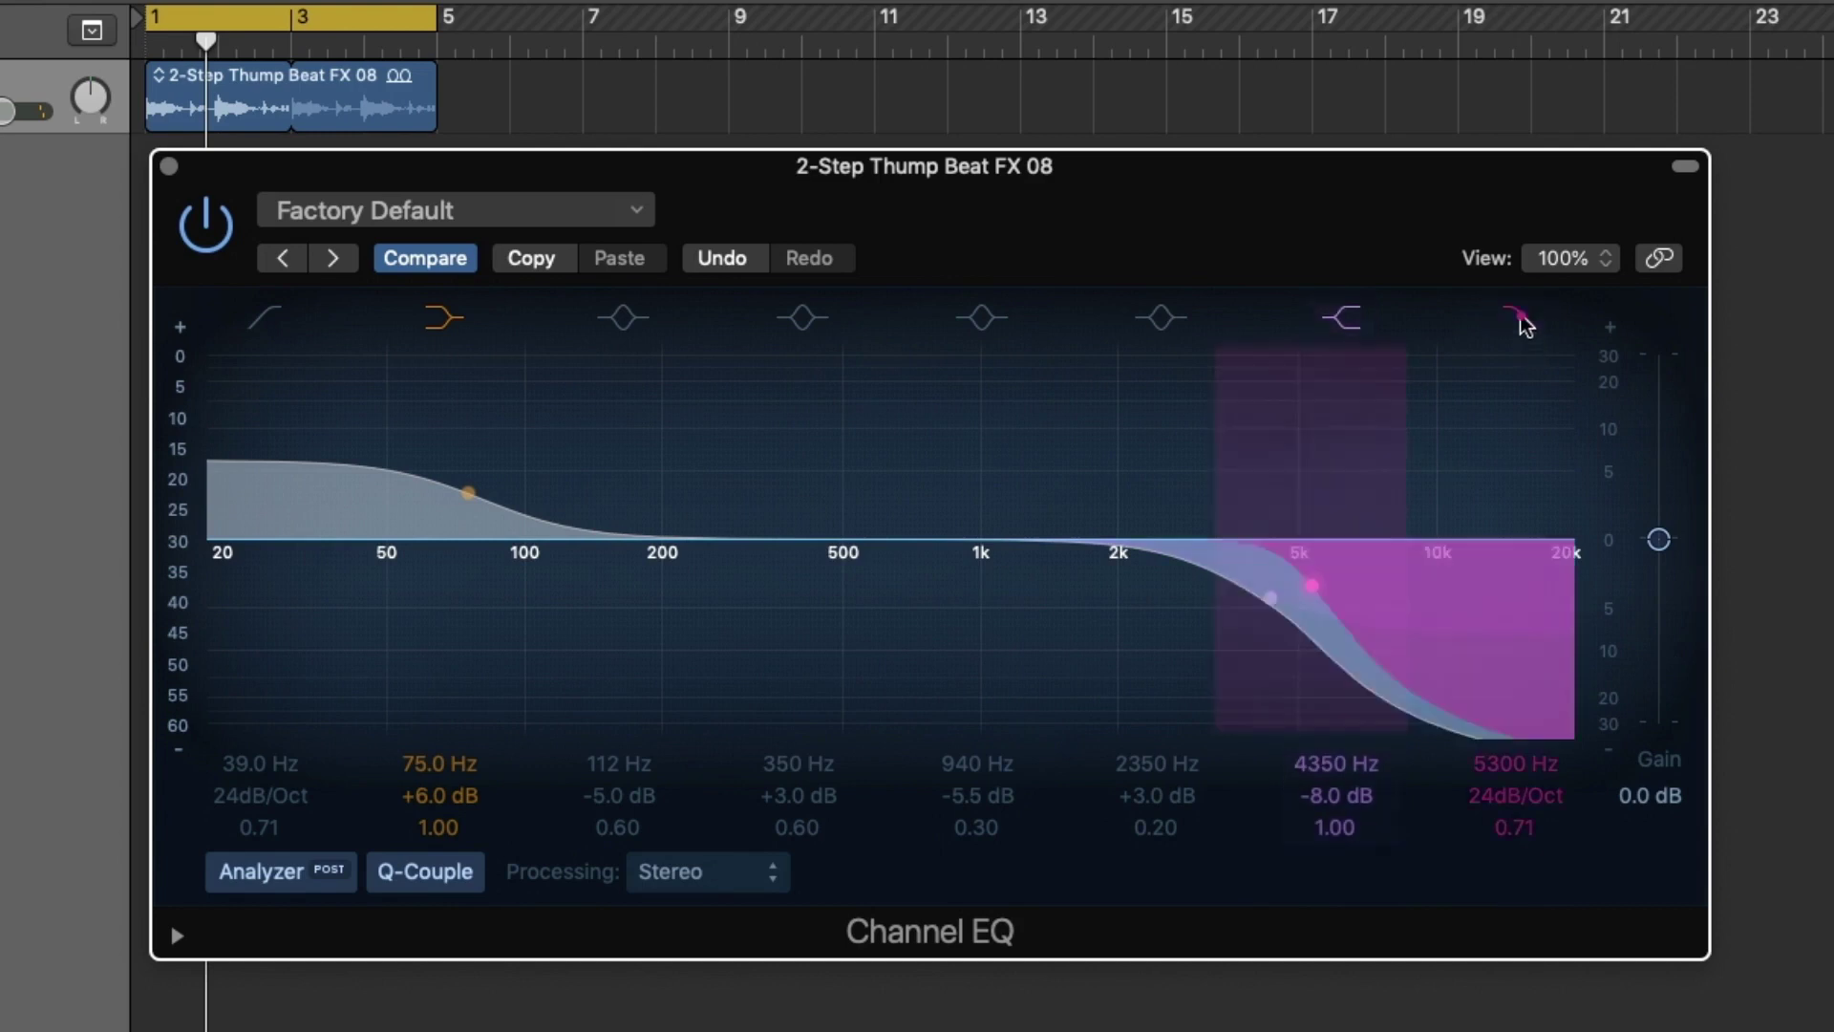
click(262, 321)
click(622, 322)
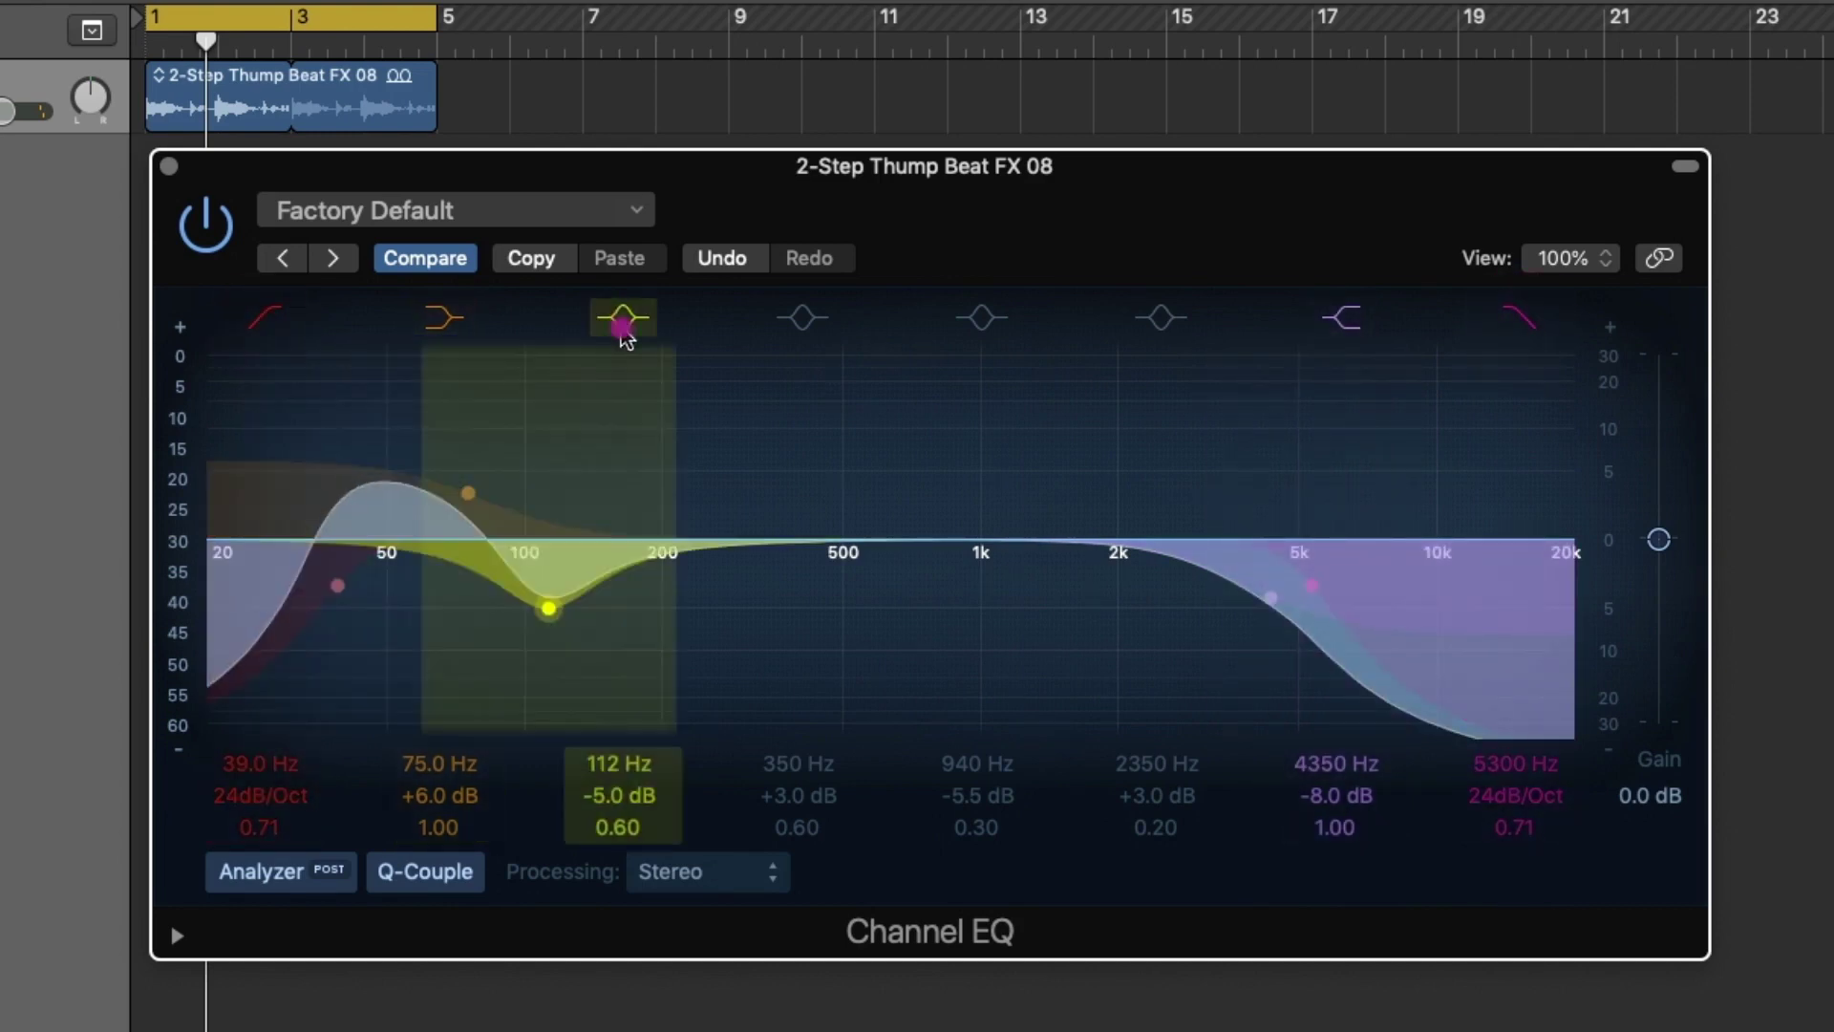
click(803, 318)
click(981, 318)
click(1146, 322)
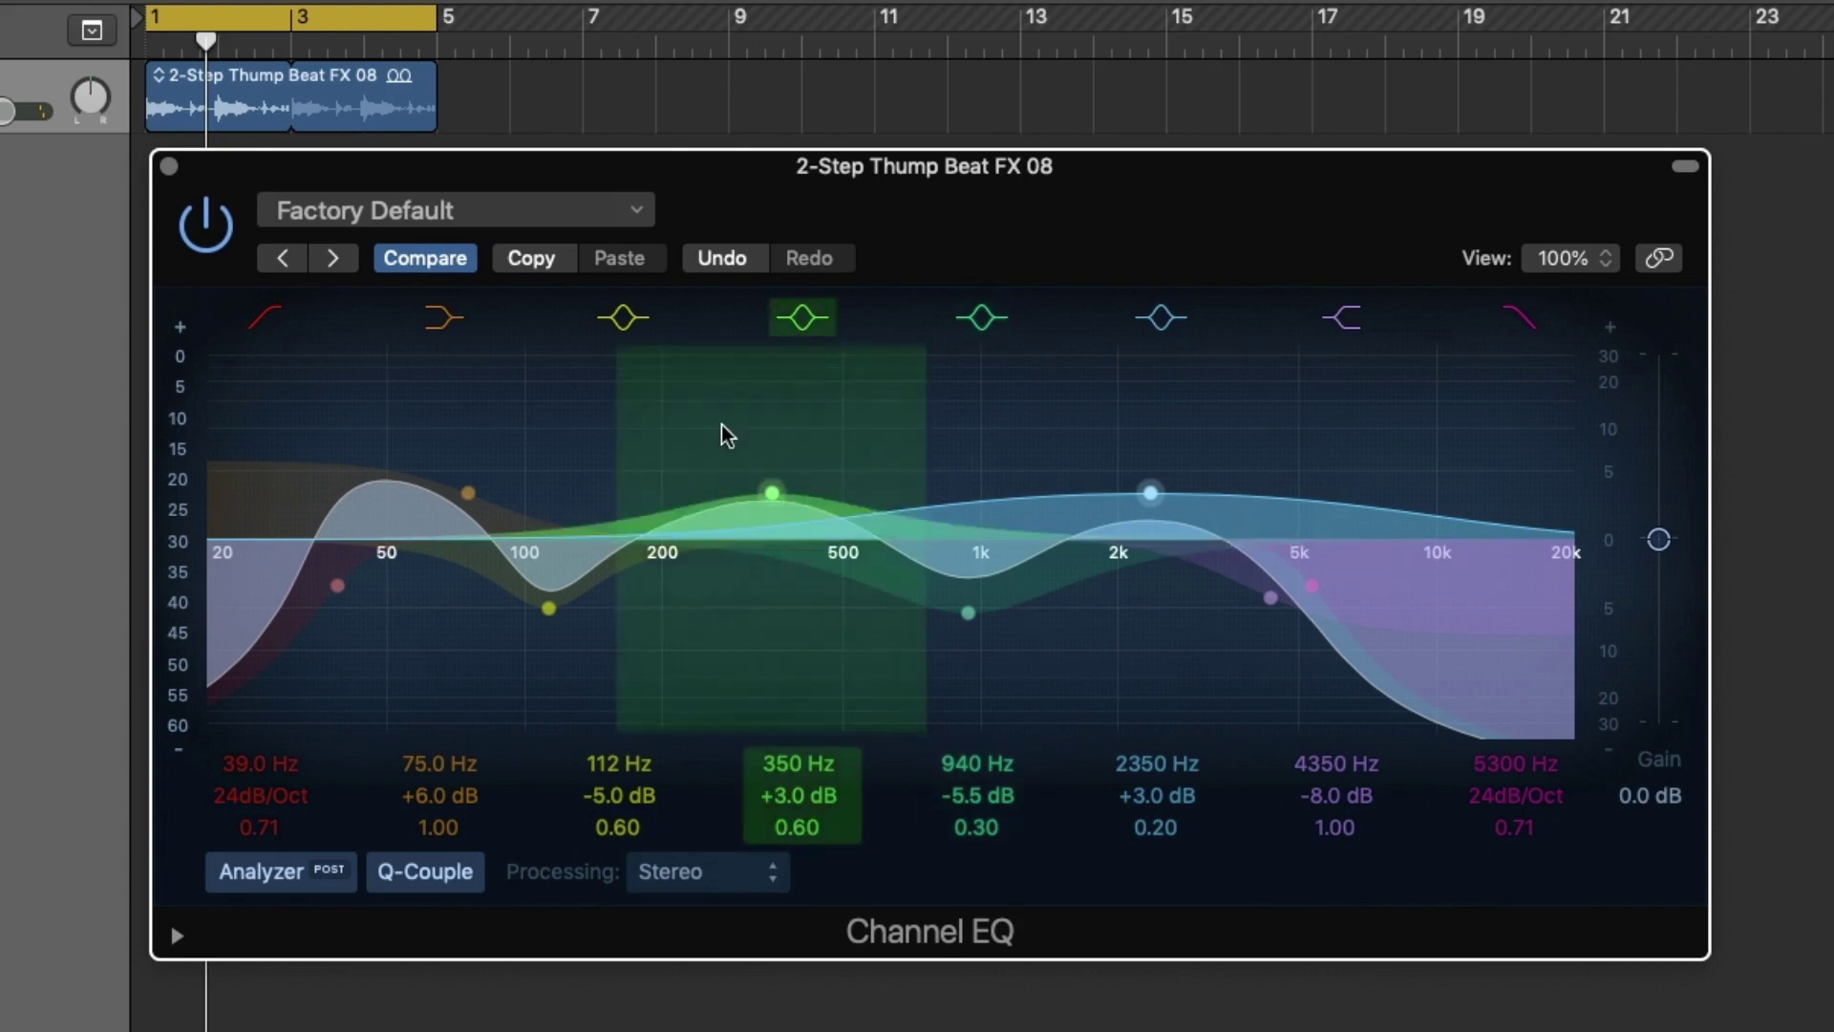
- Recall the default Channel EQ setting and move the plug-in window slightly further below the drum region
click(497, 220)
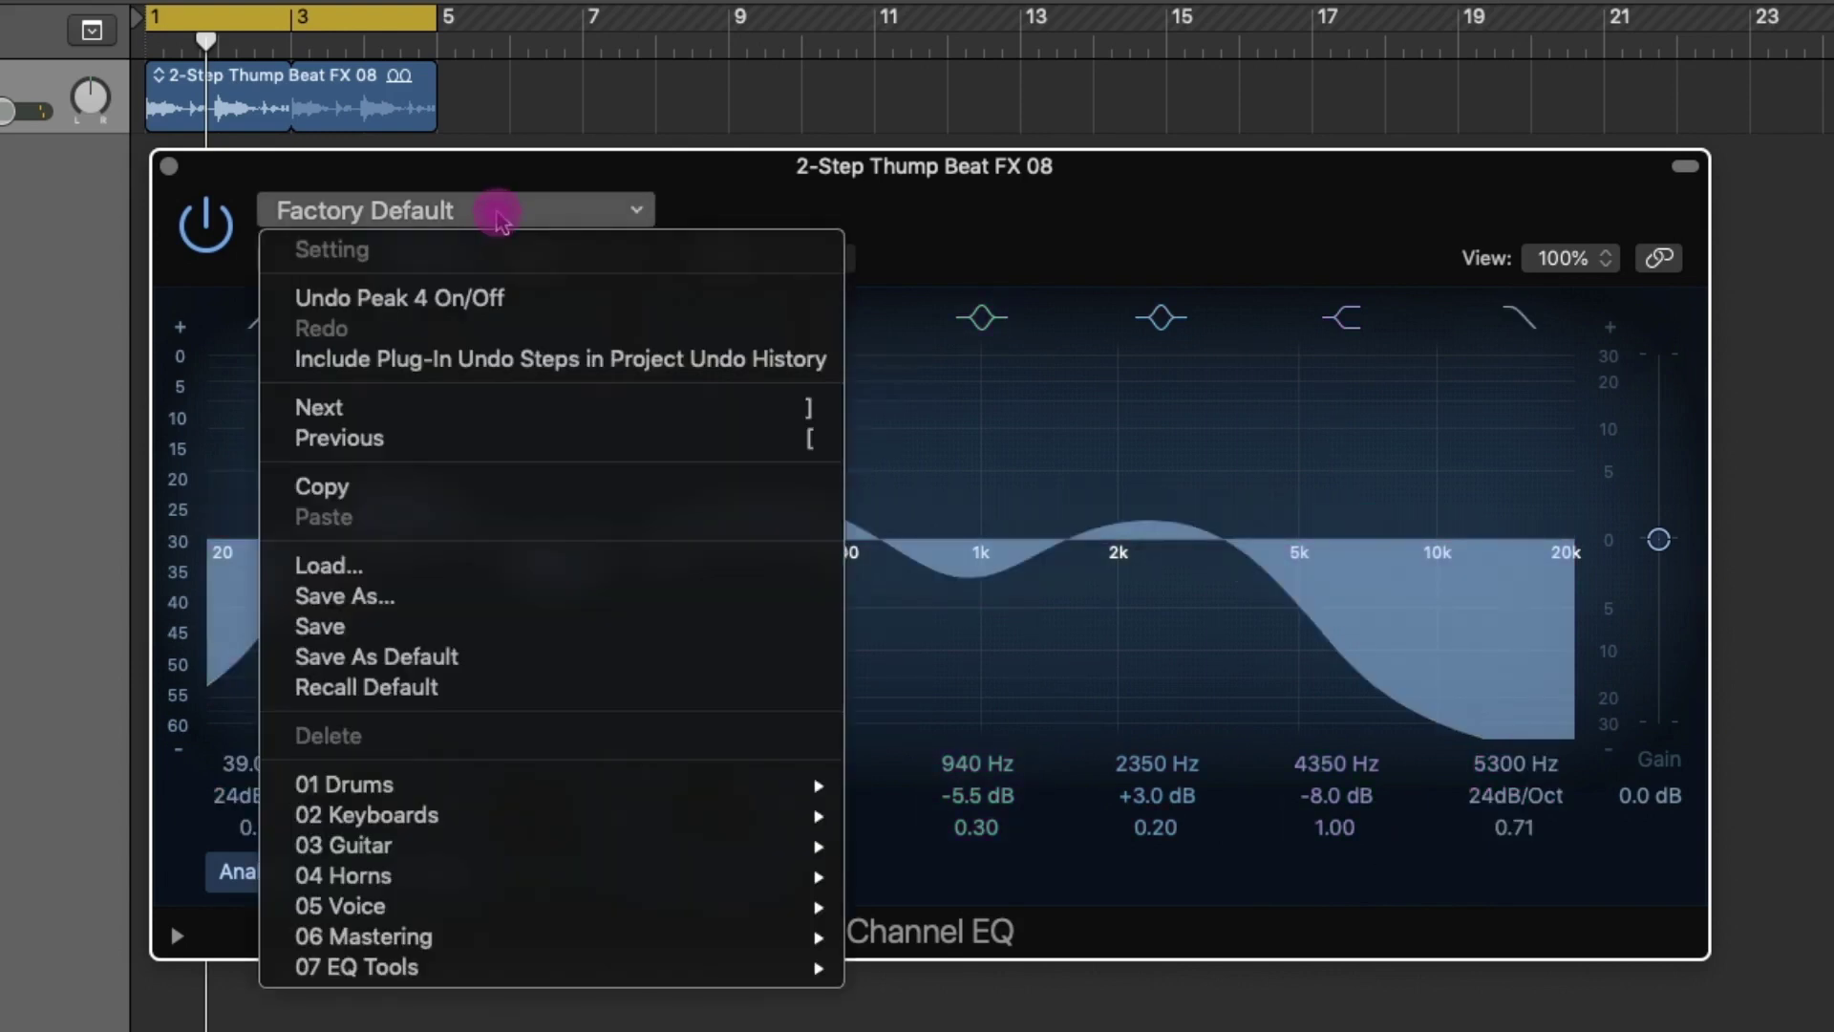
click(422, 690)
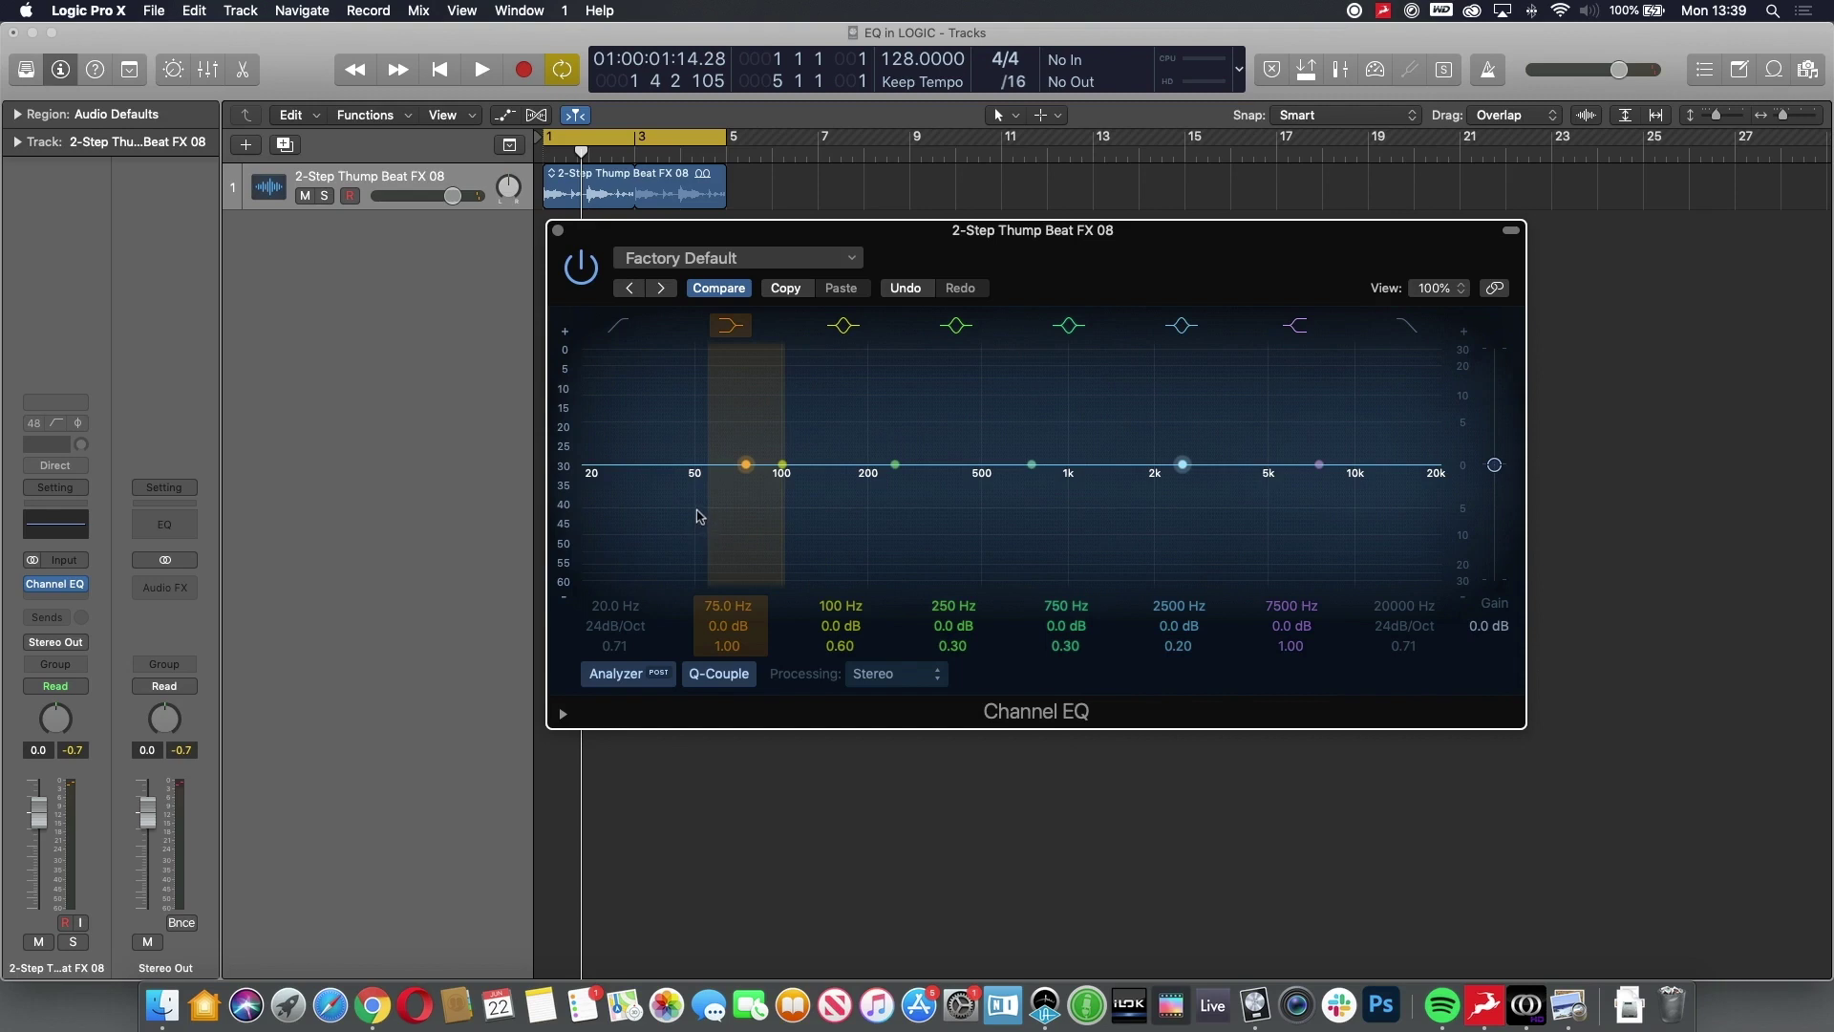
drag(1072, 241, 1073, 260)
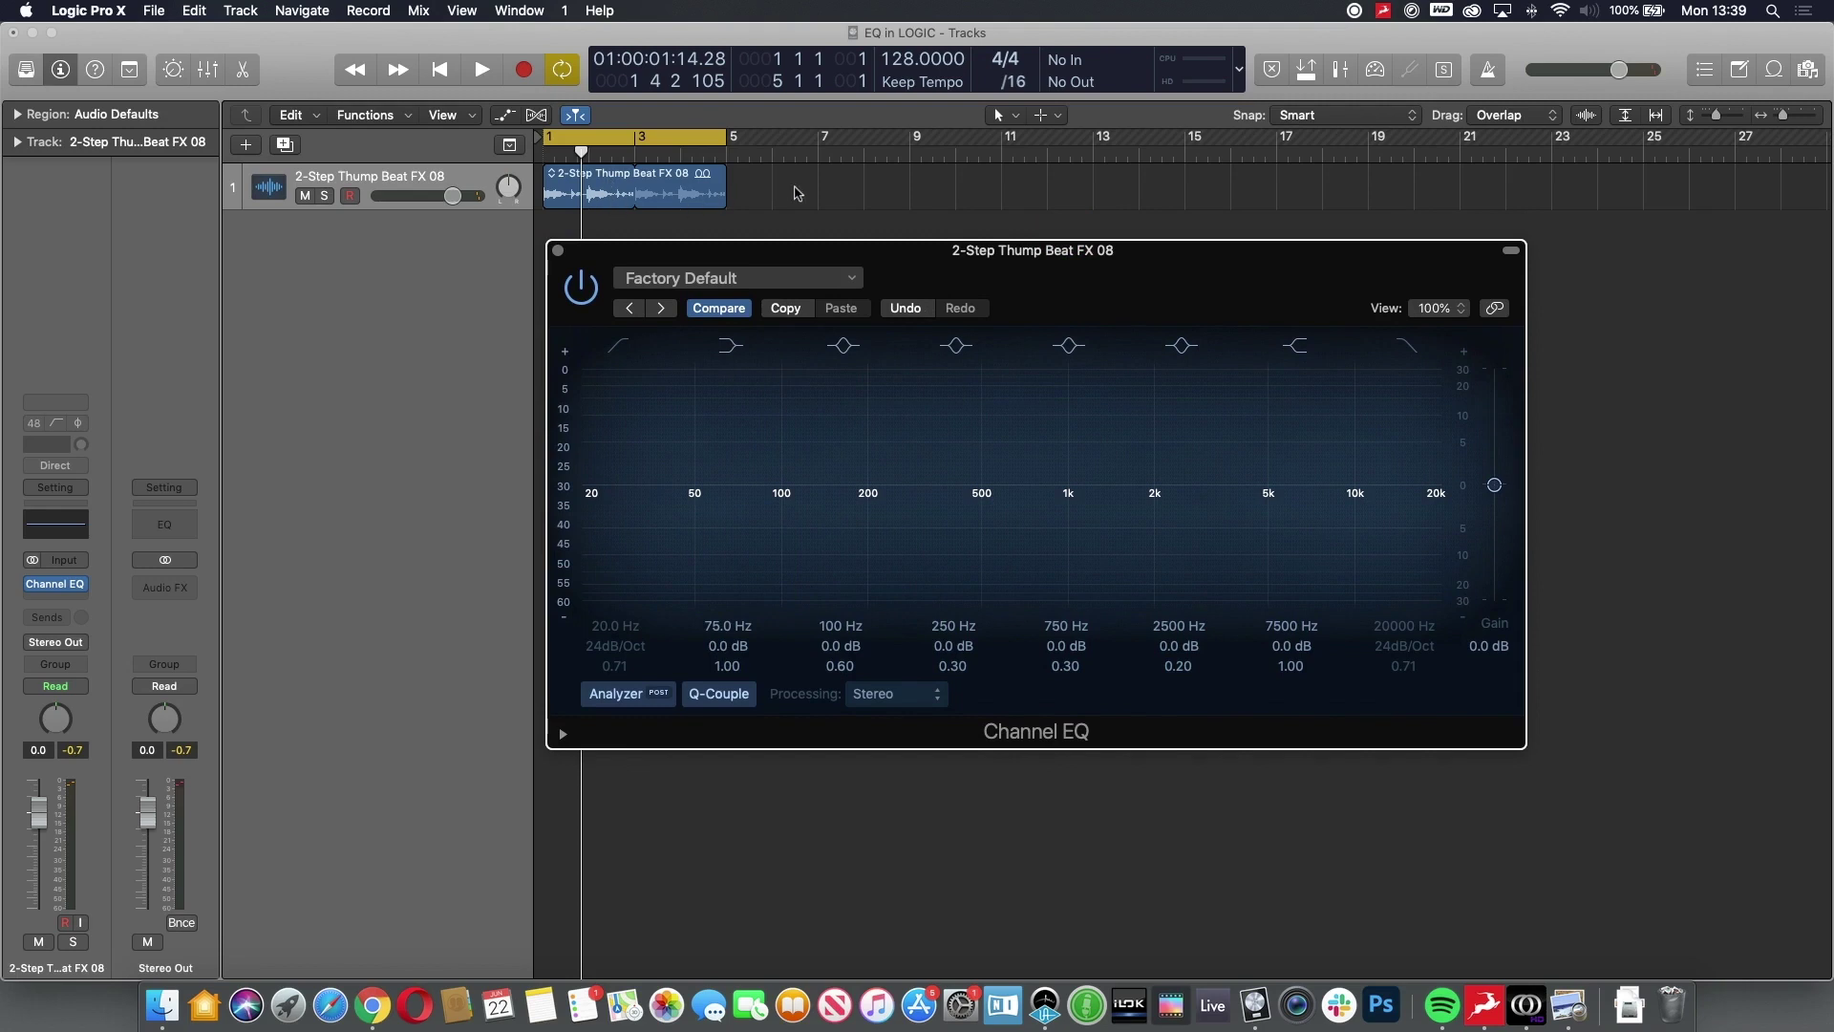
- Play the drum loop to examine its frequency spectrum in the analyzer, and compare the display with the analyzer off and on
key(space)
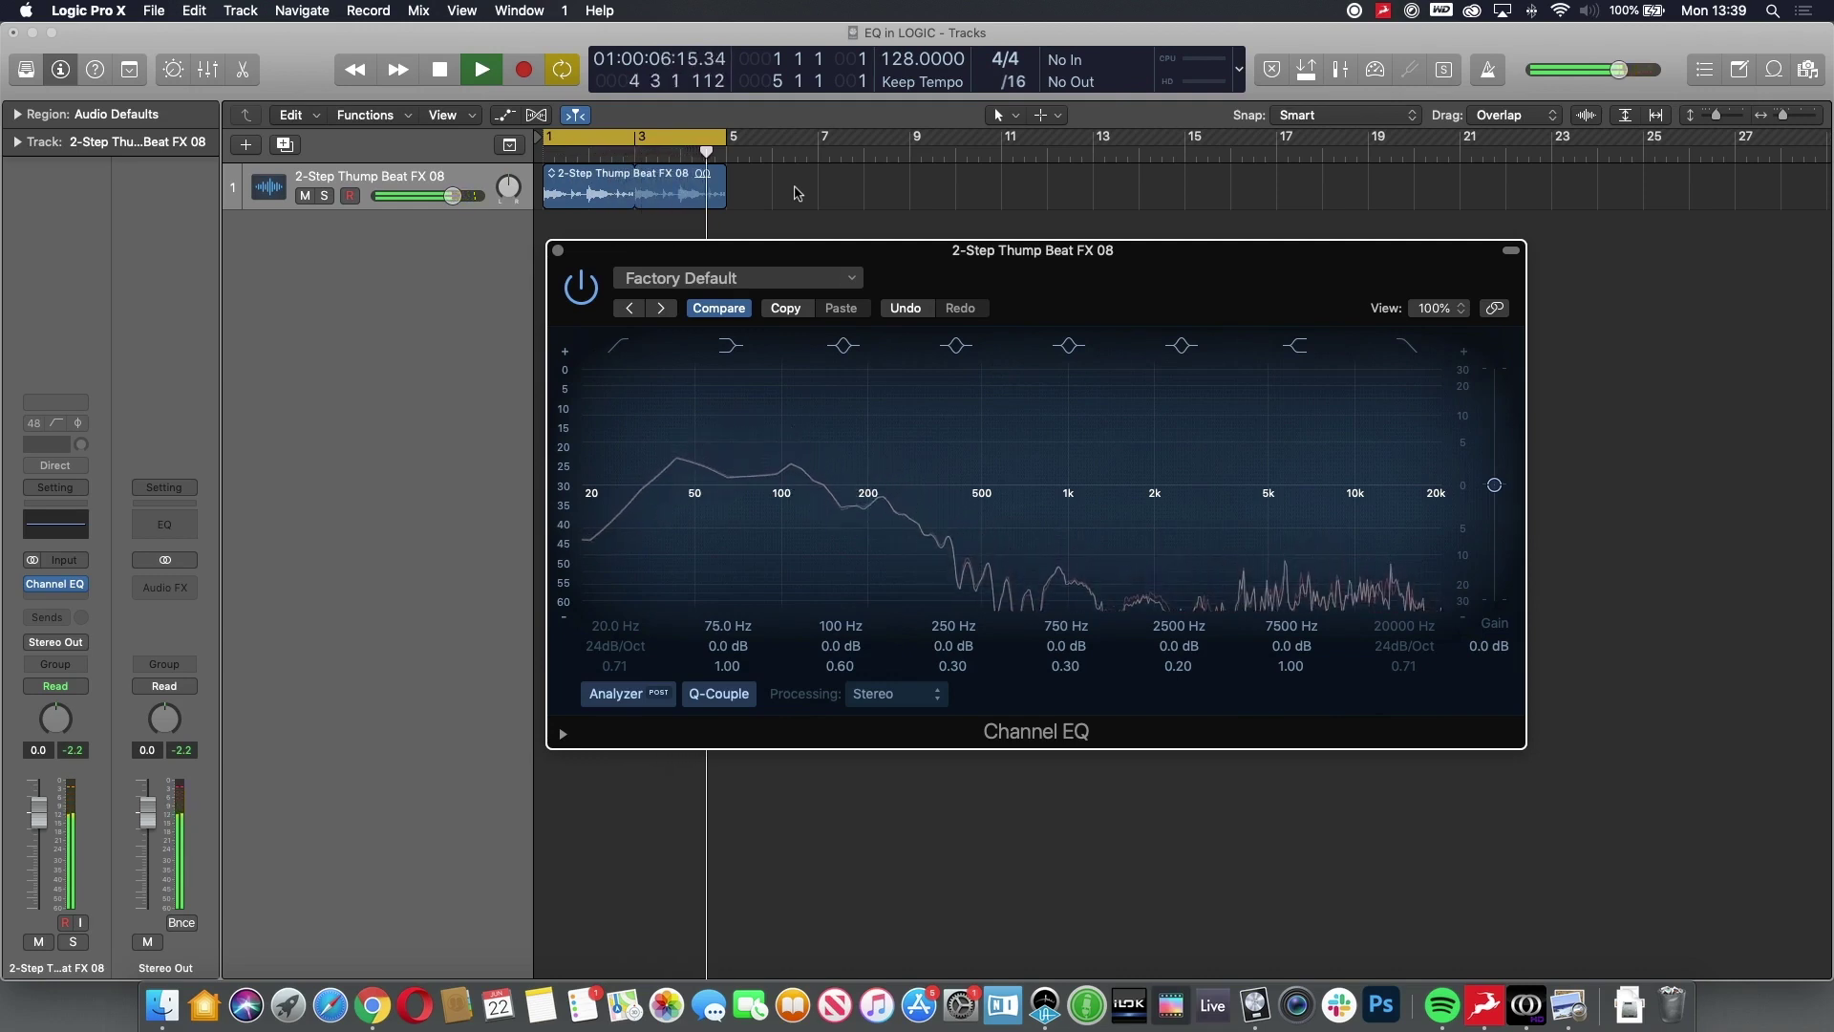
key(space)
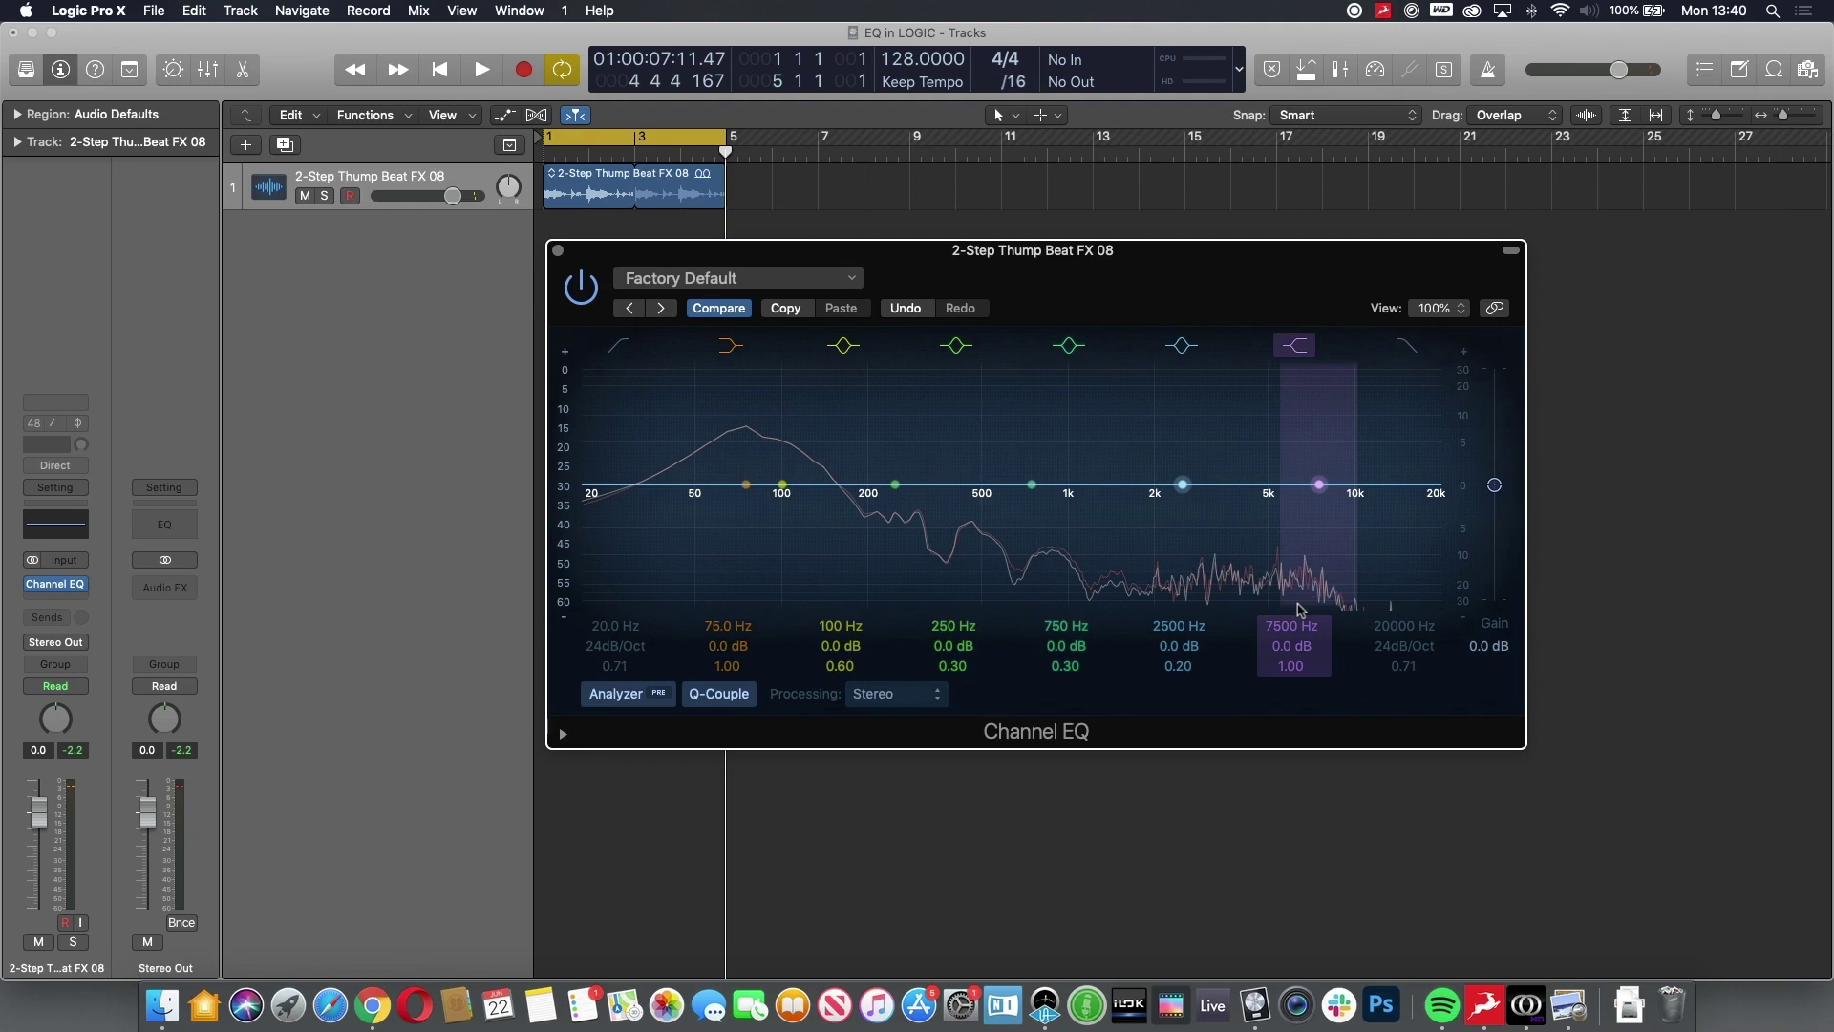
click(632, 694)
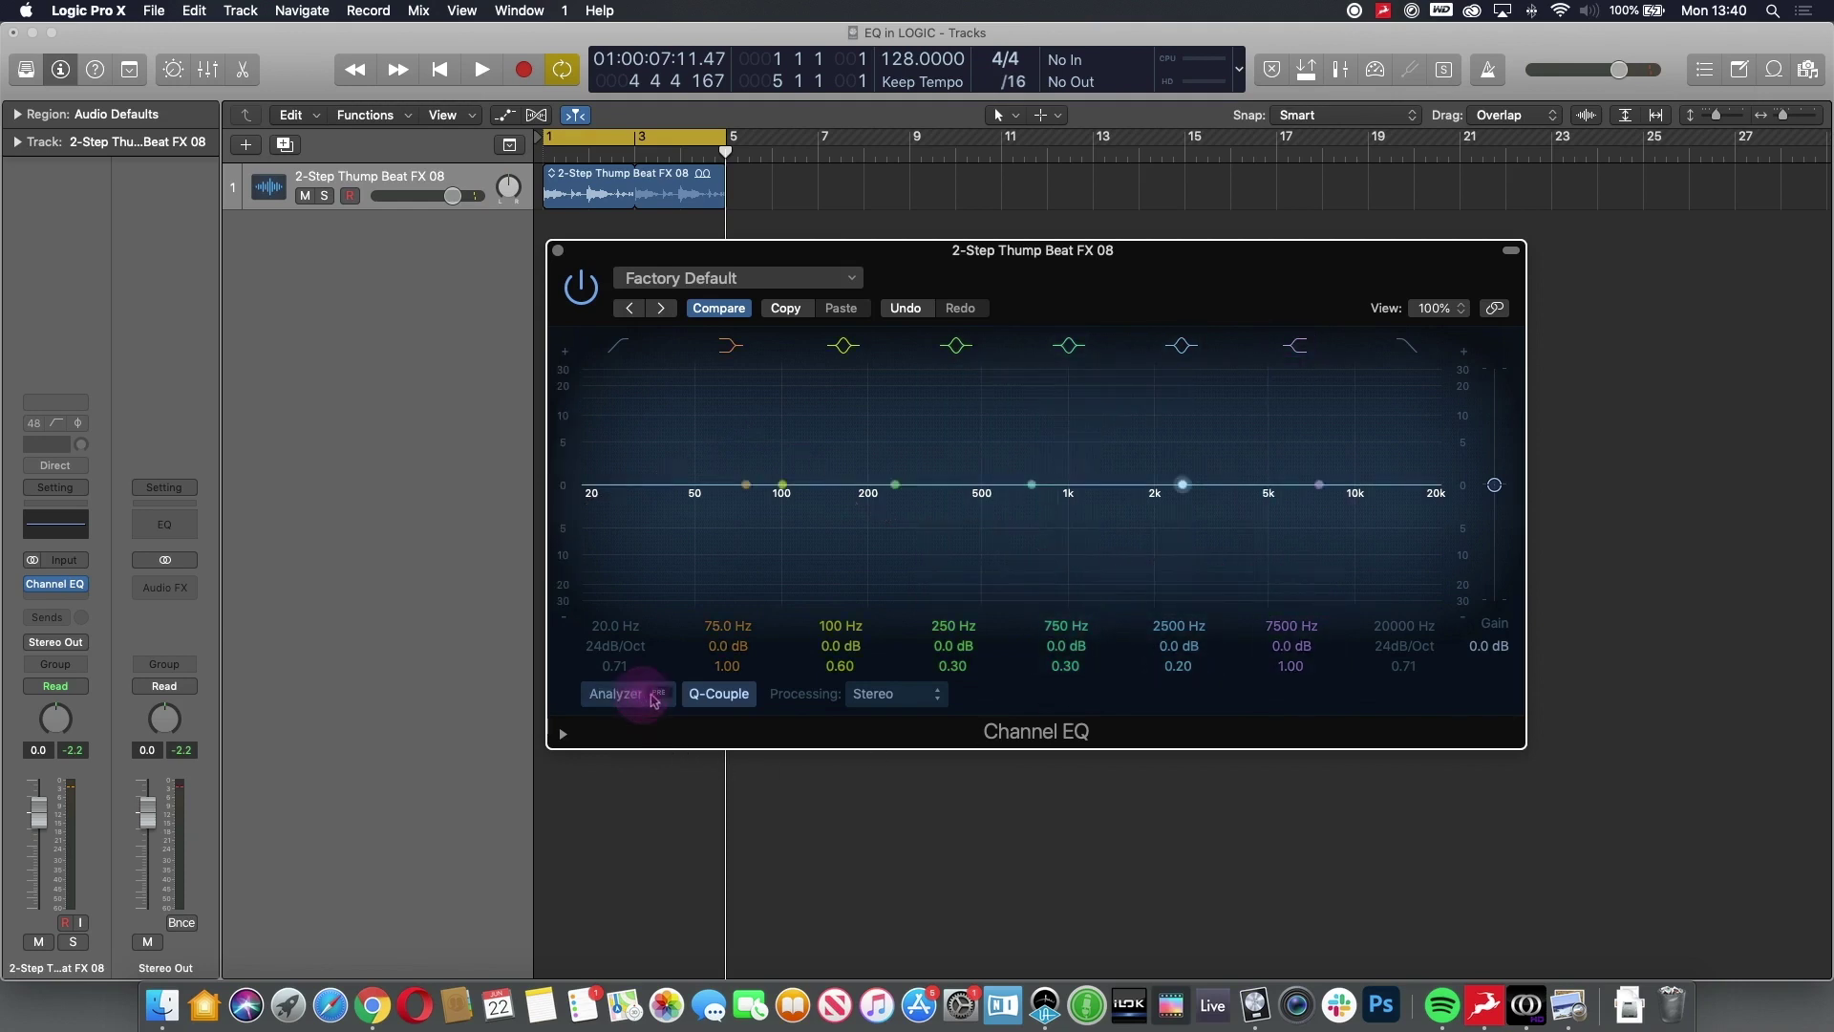
click(642, 697)
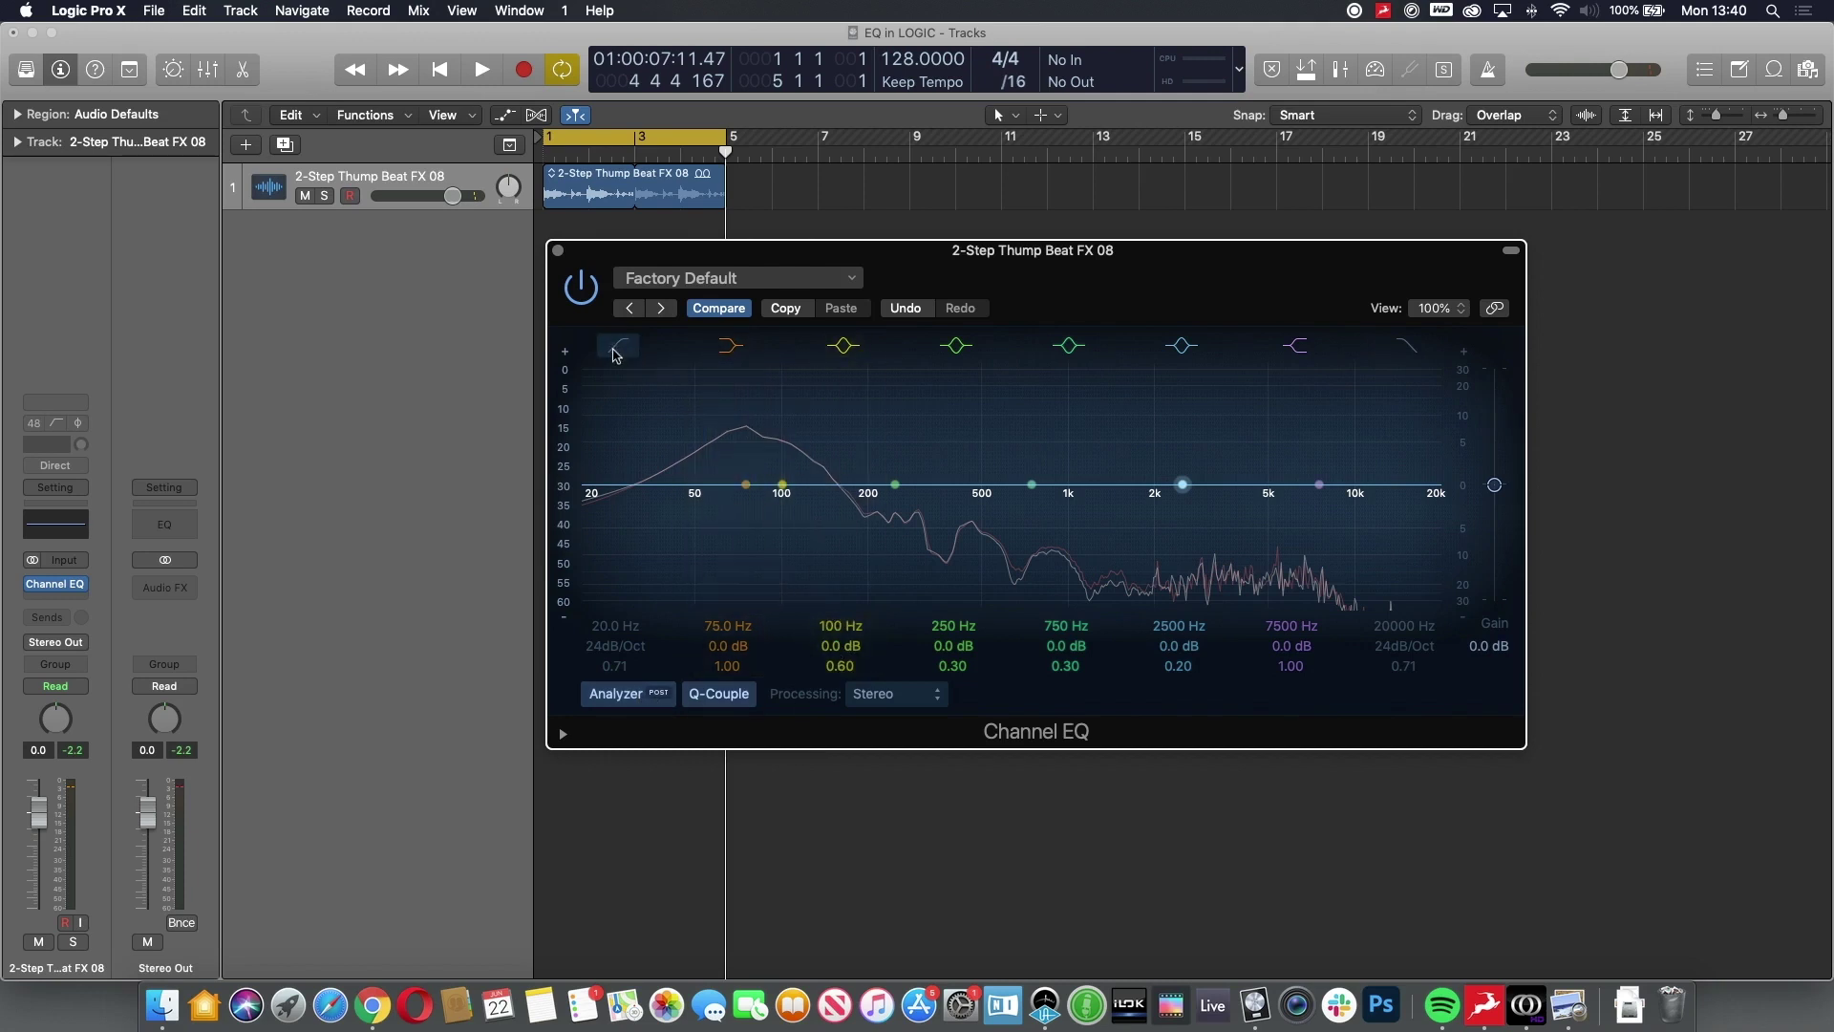
- Enable the low-cut filter and raise its cutoff frequency to 660 Hz
click(614, 356)
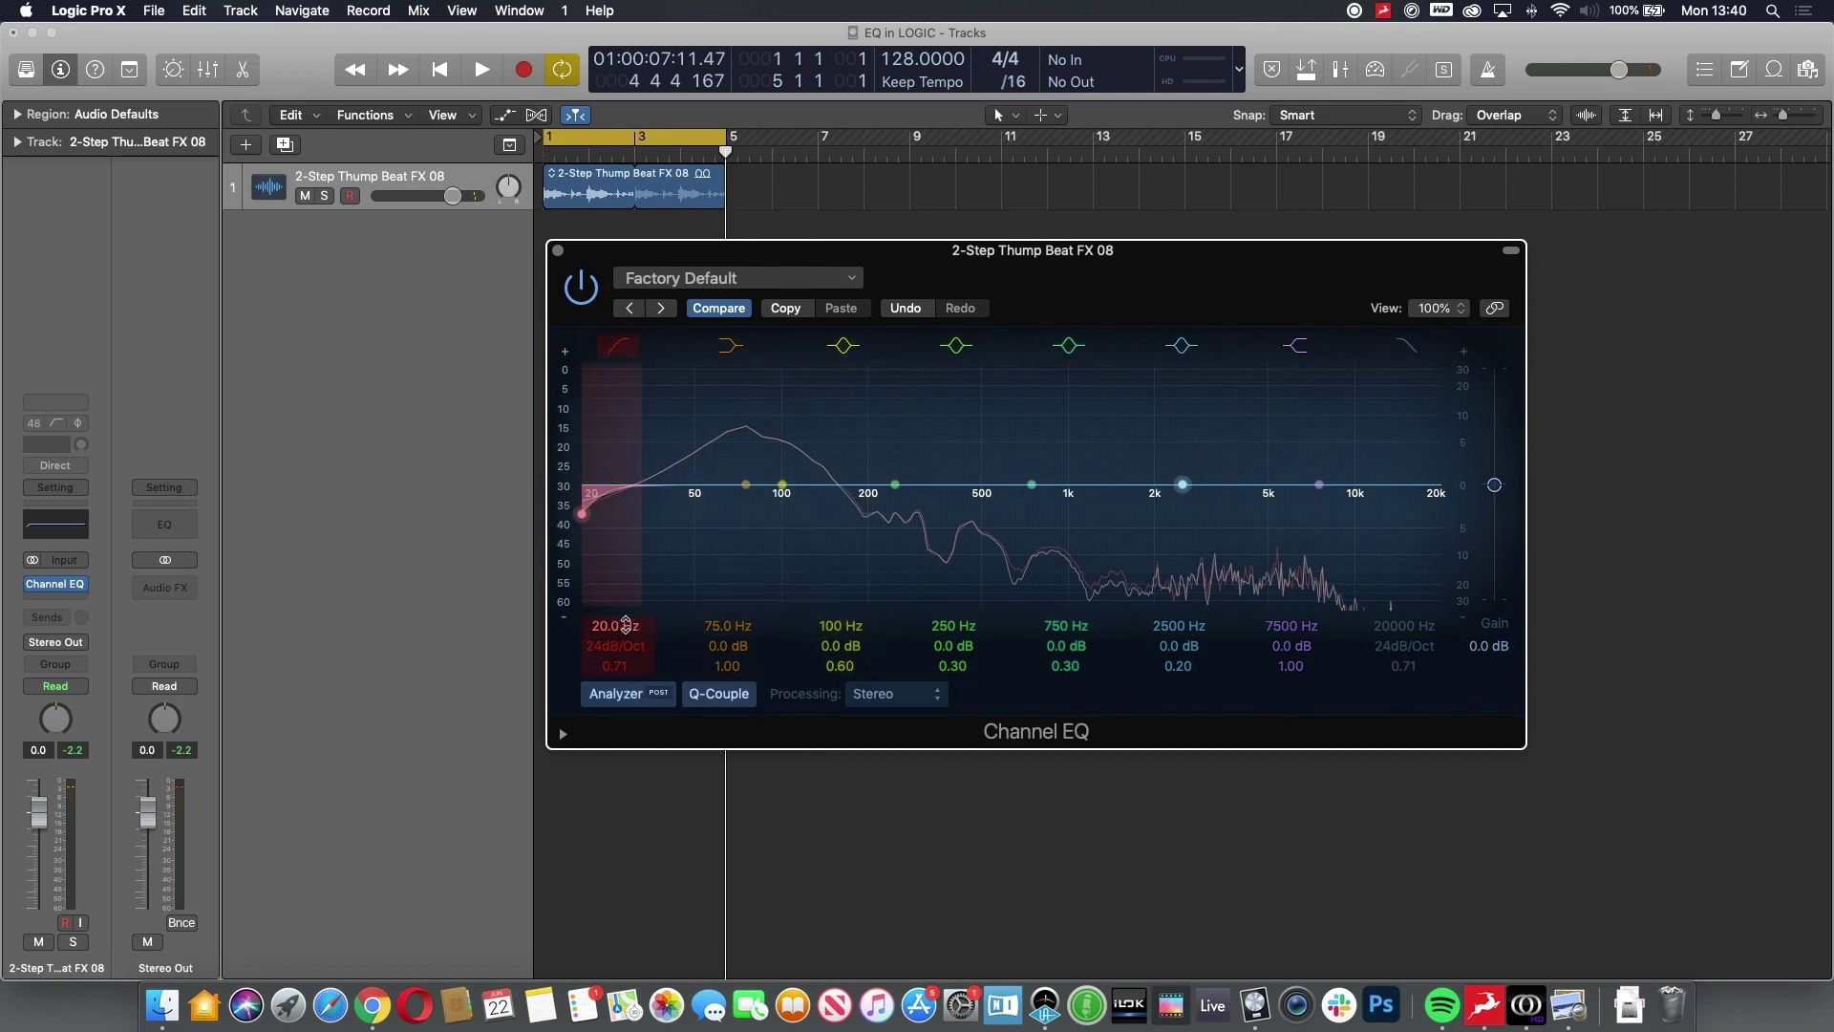
drag(620, 626, 621, 602)
drag(679, 514, 993, 514)
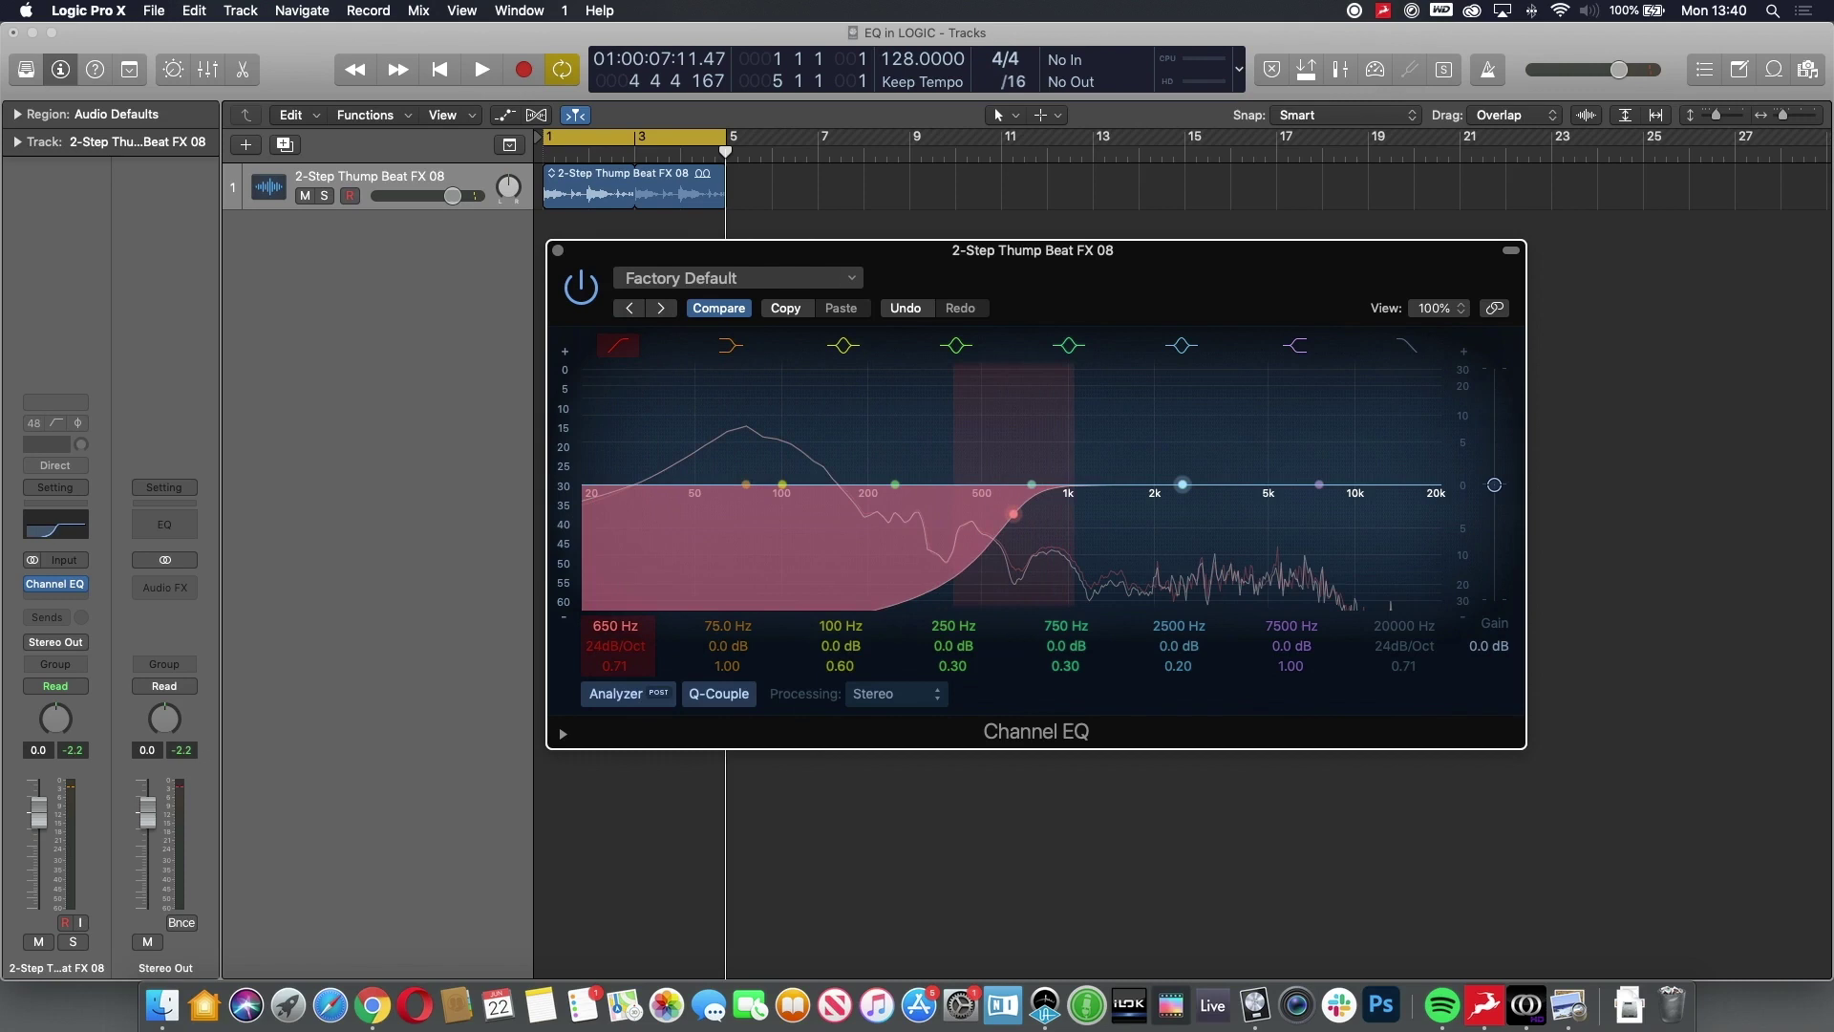
drag(1013, 514, 1016, 514)
- Lower the low-cut frequency to 31 Hz while the drum loop plays, and stop playback
key(space)
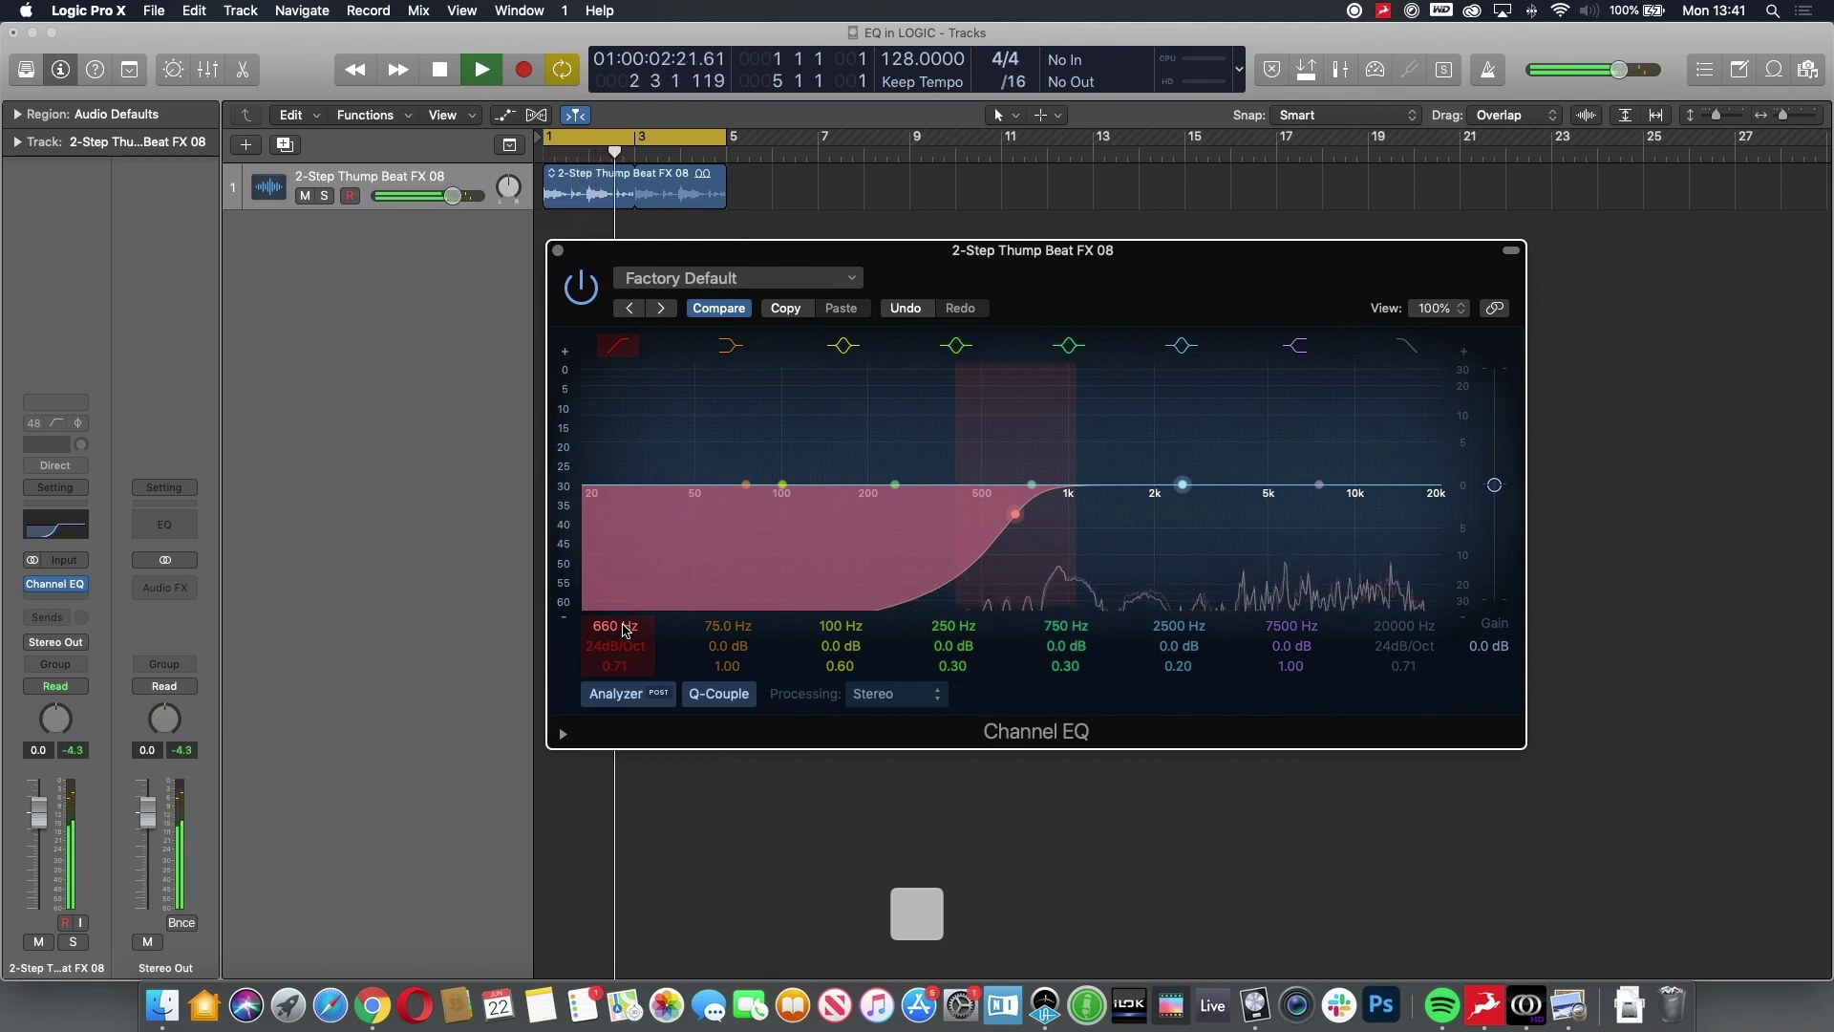
drag(625, 631, 625, 738)
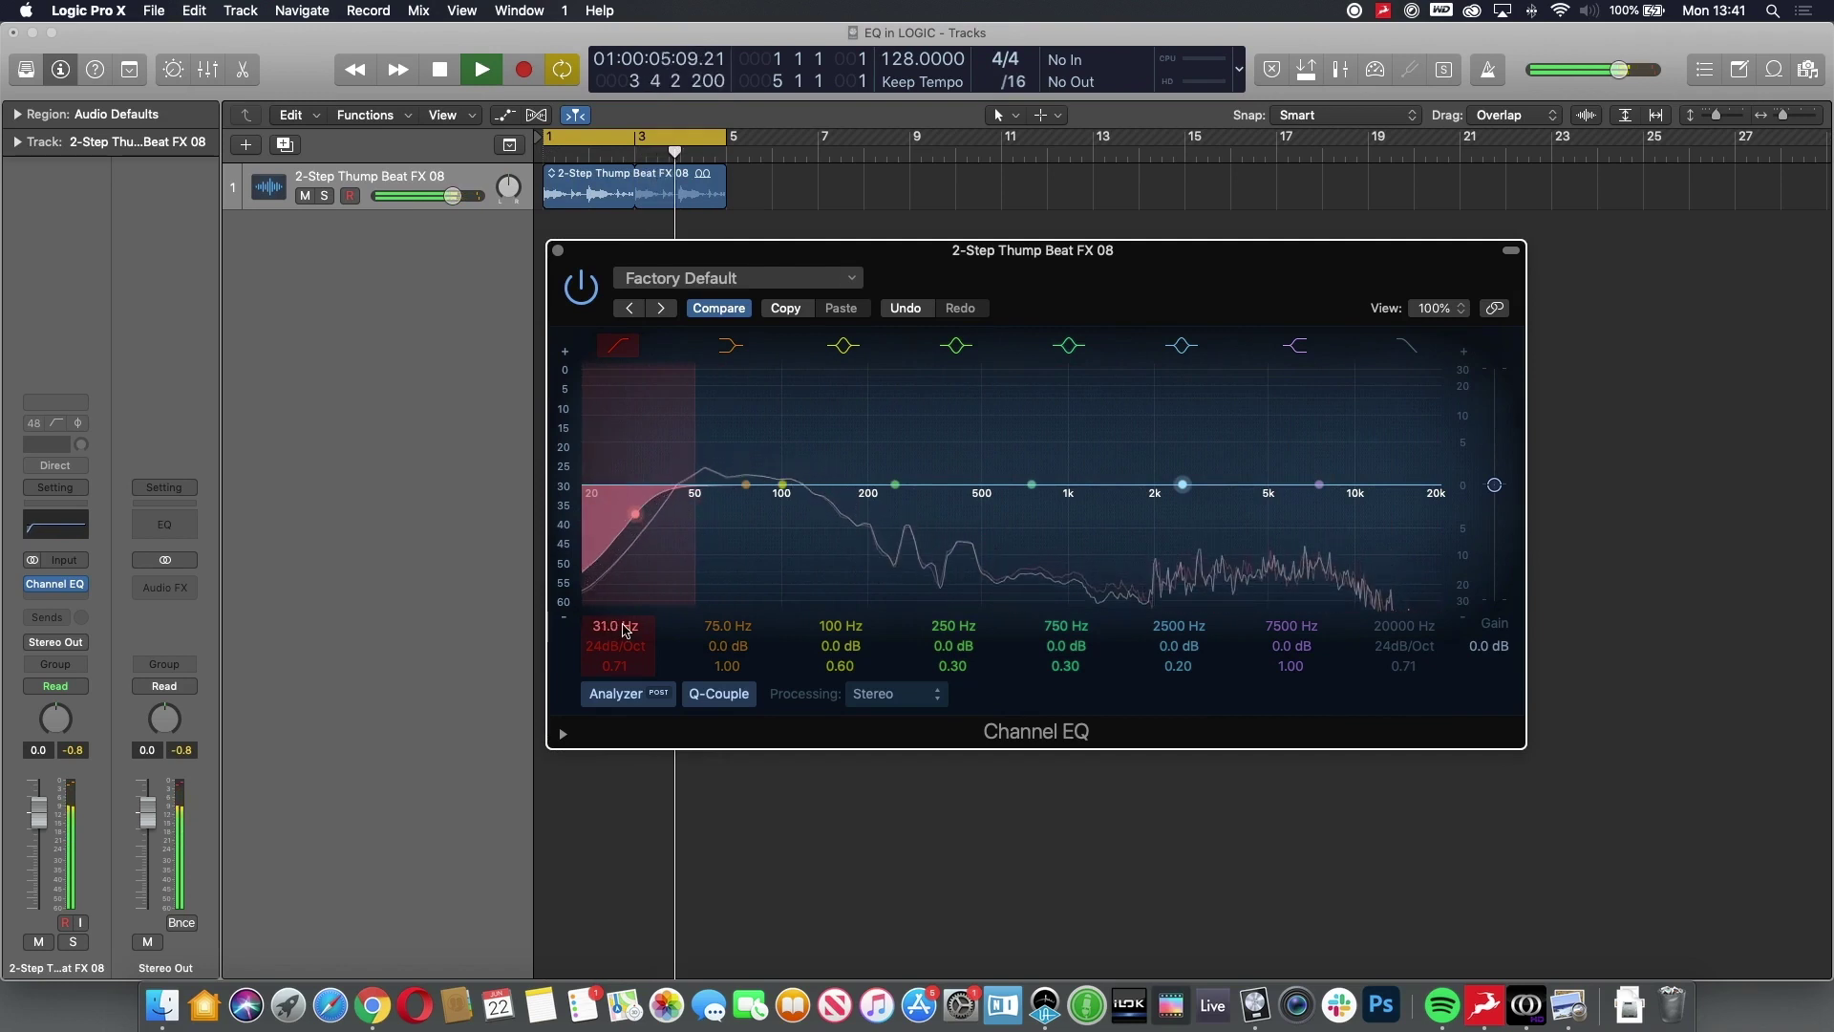
key(space)
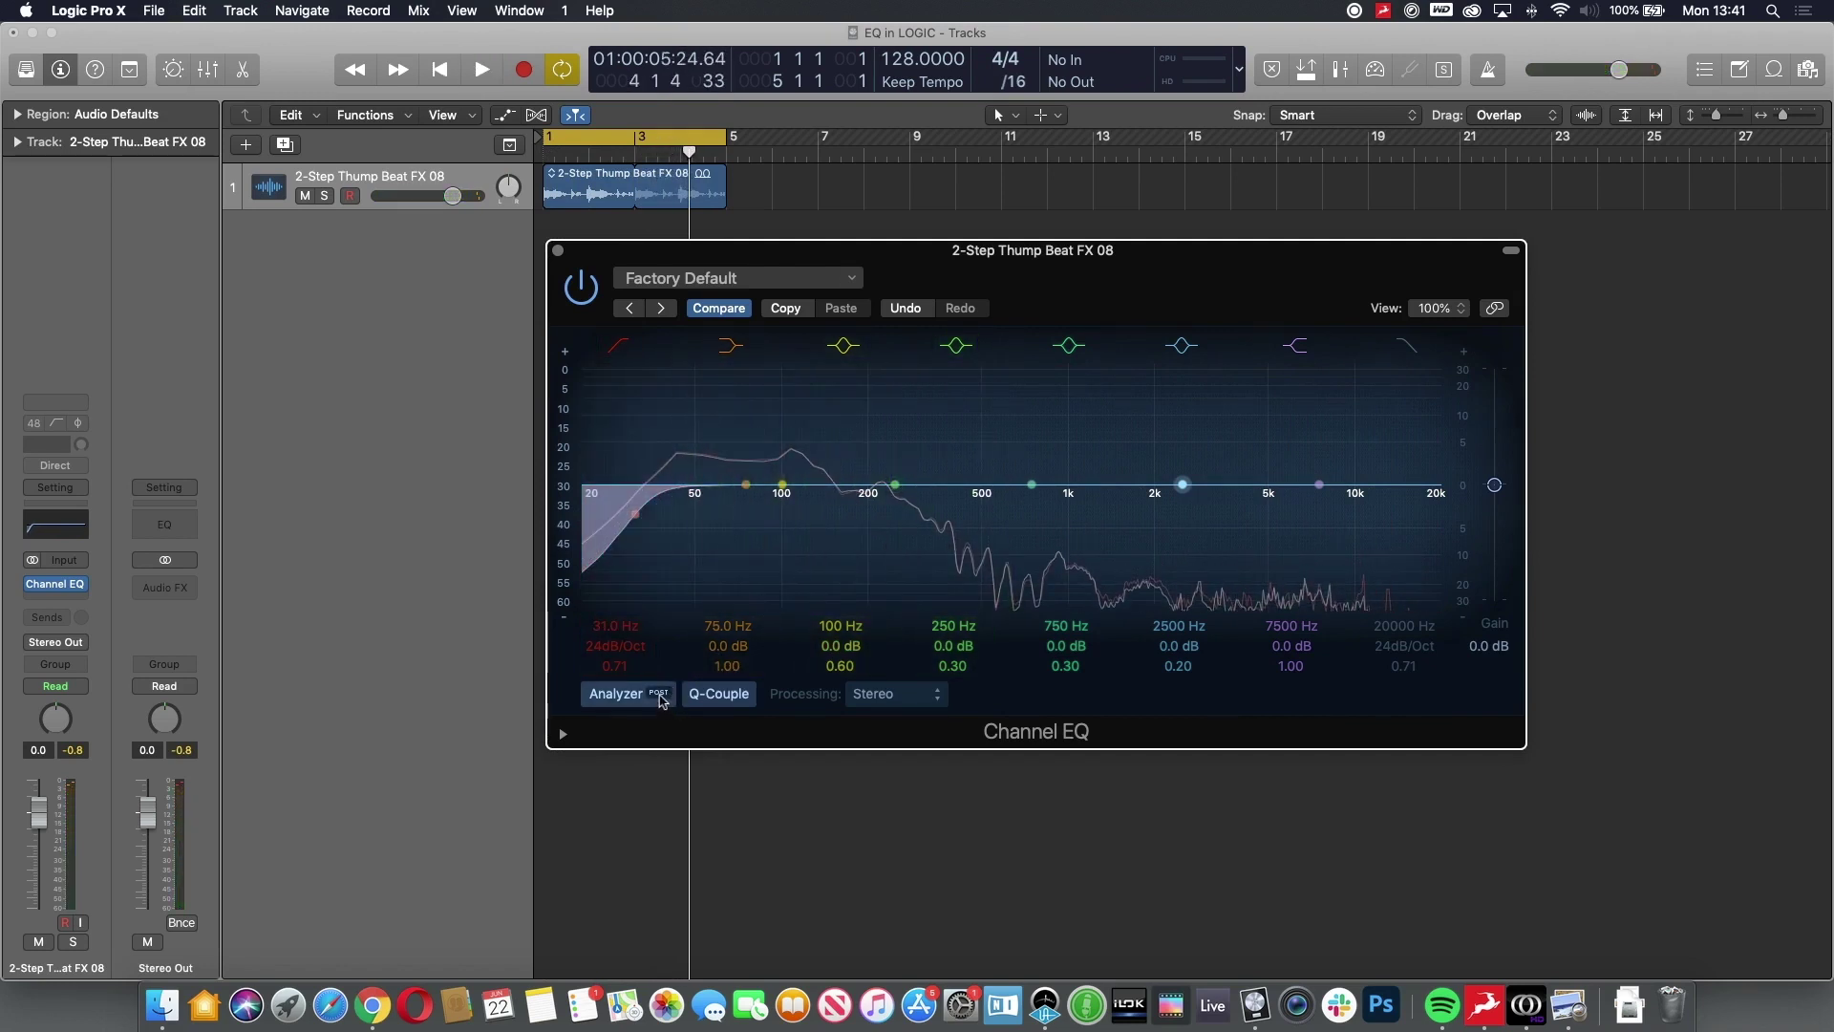
- Switch the analyzer to pre-EQ and set the low-cut frequency to 66 Hz while auditioning the drum loop
click(658, 694)
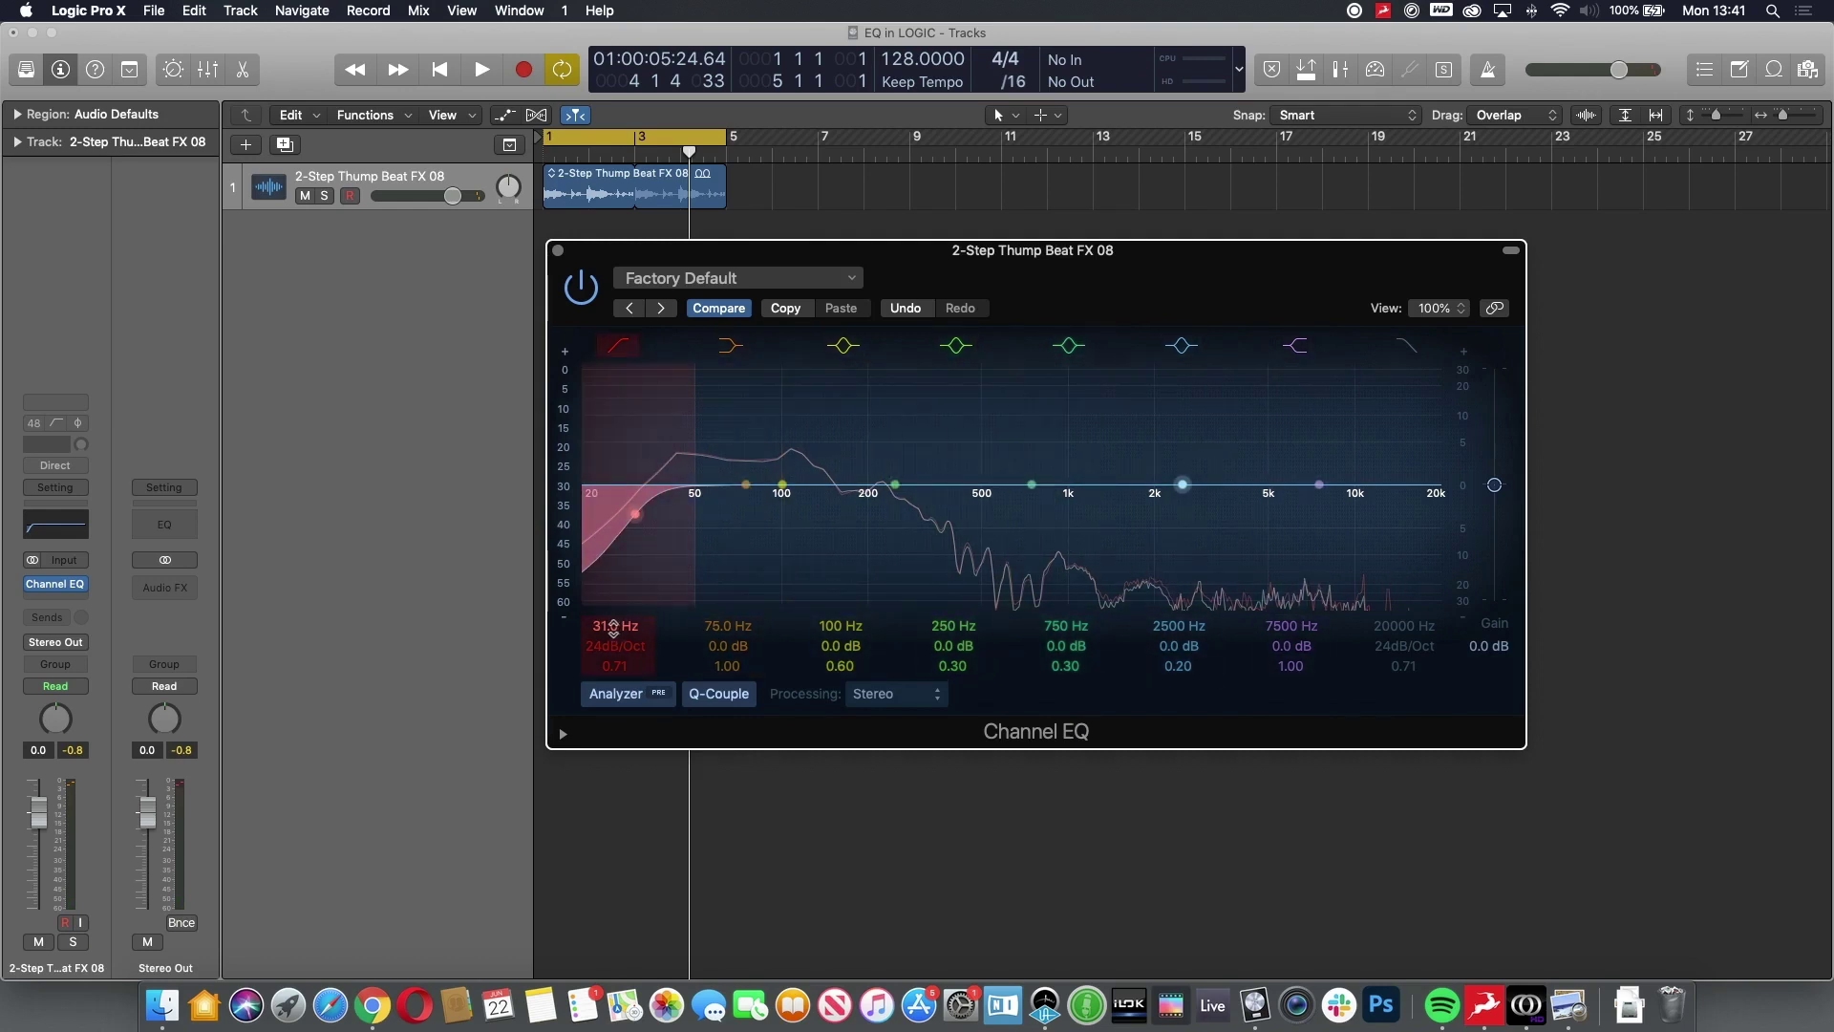
key(space)
mouse_move(613, 628)
mouse_down()
mouse_move(613, 567)
mouse_move(614, 622)
mouse_up()
key(space)
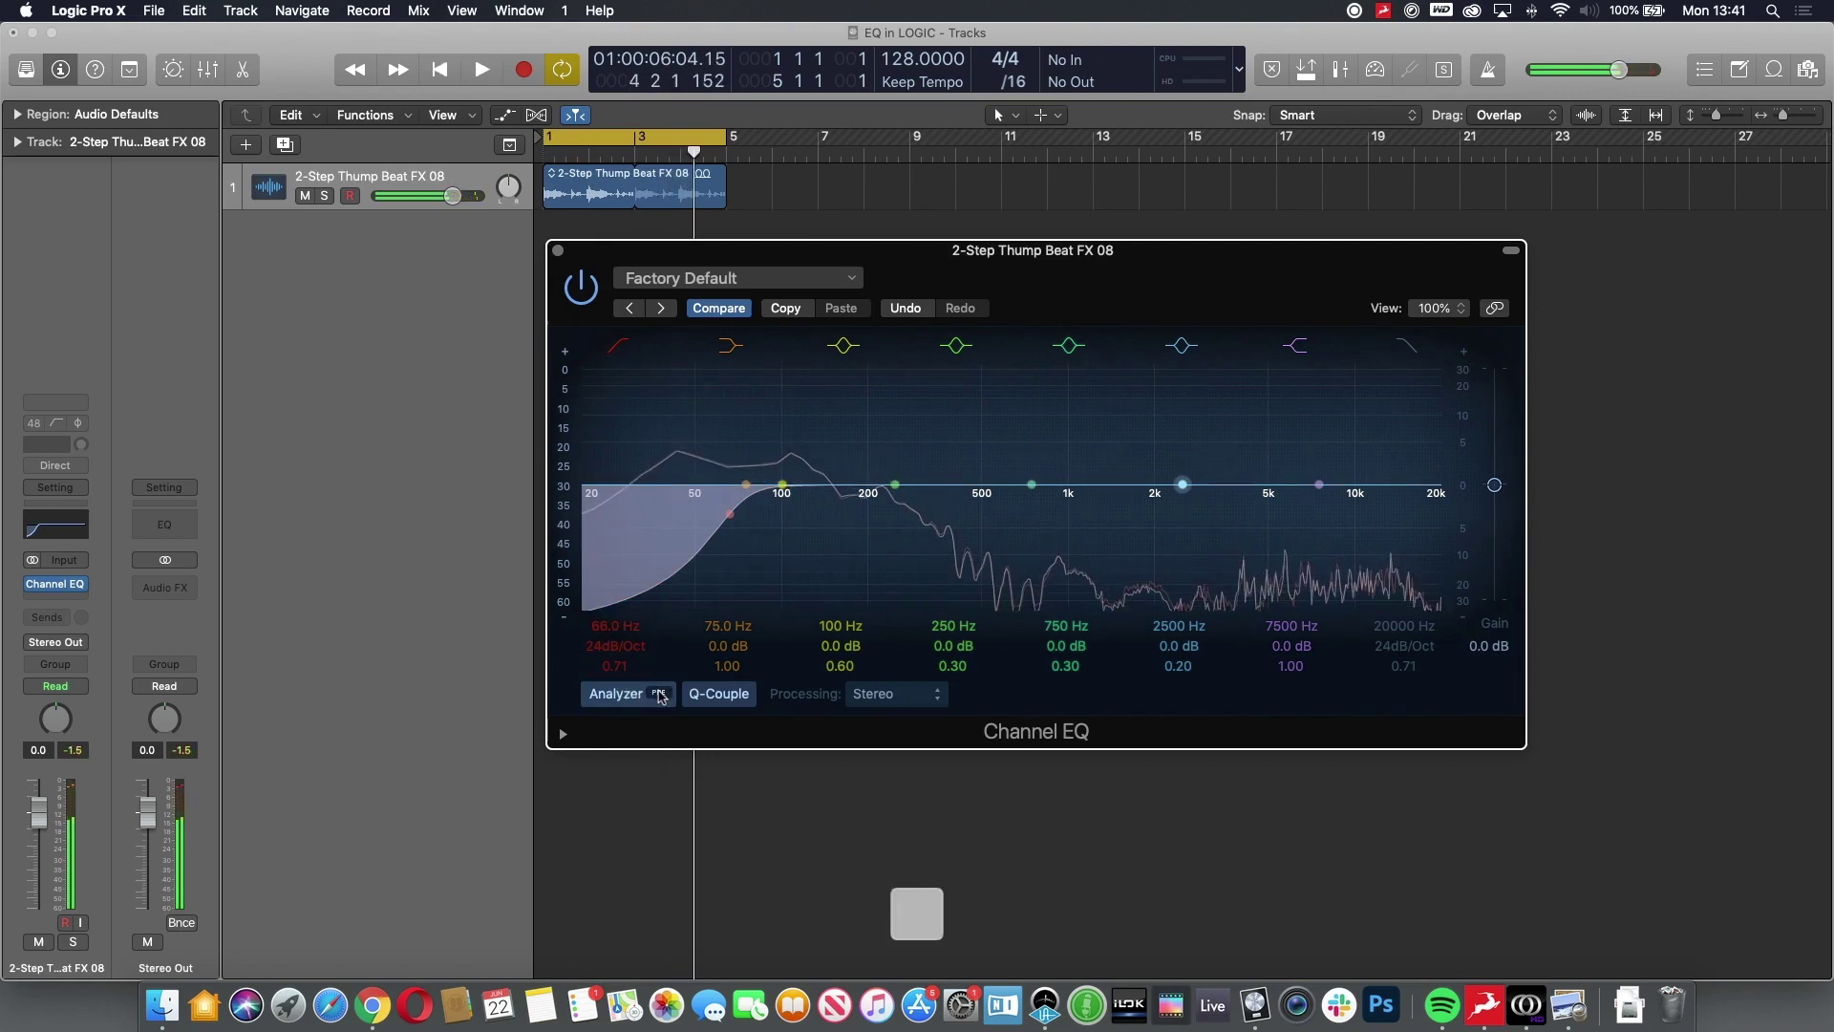
- Switch the analyzer back to post-EQ, and toggle its display off and on again
click(658, 692)
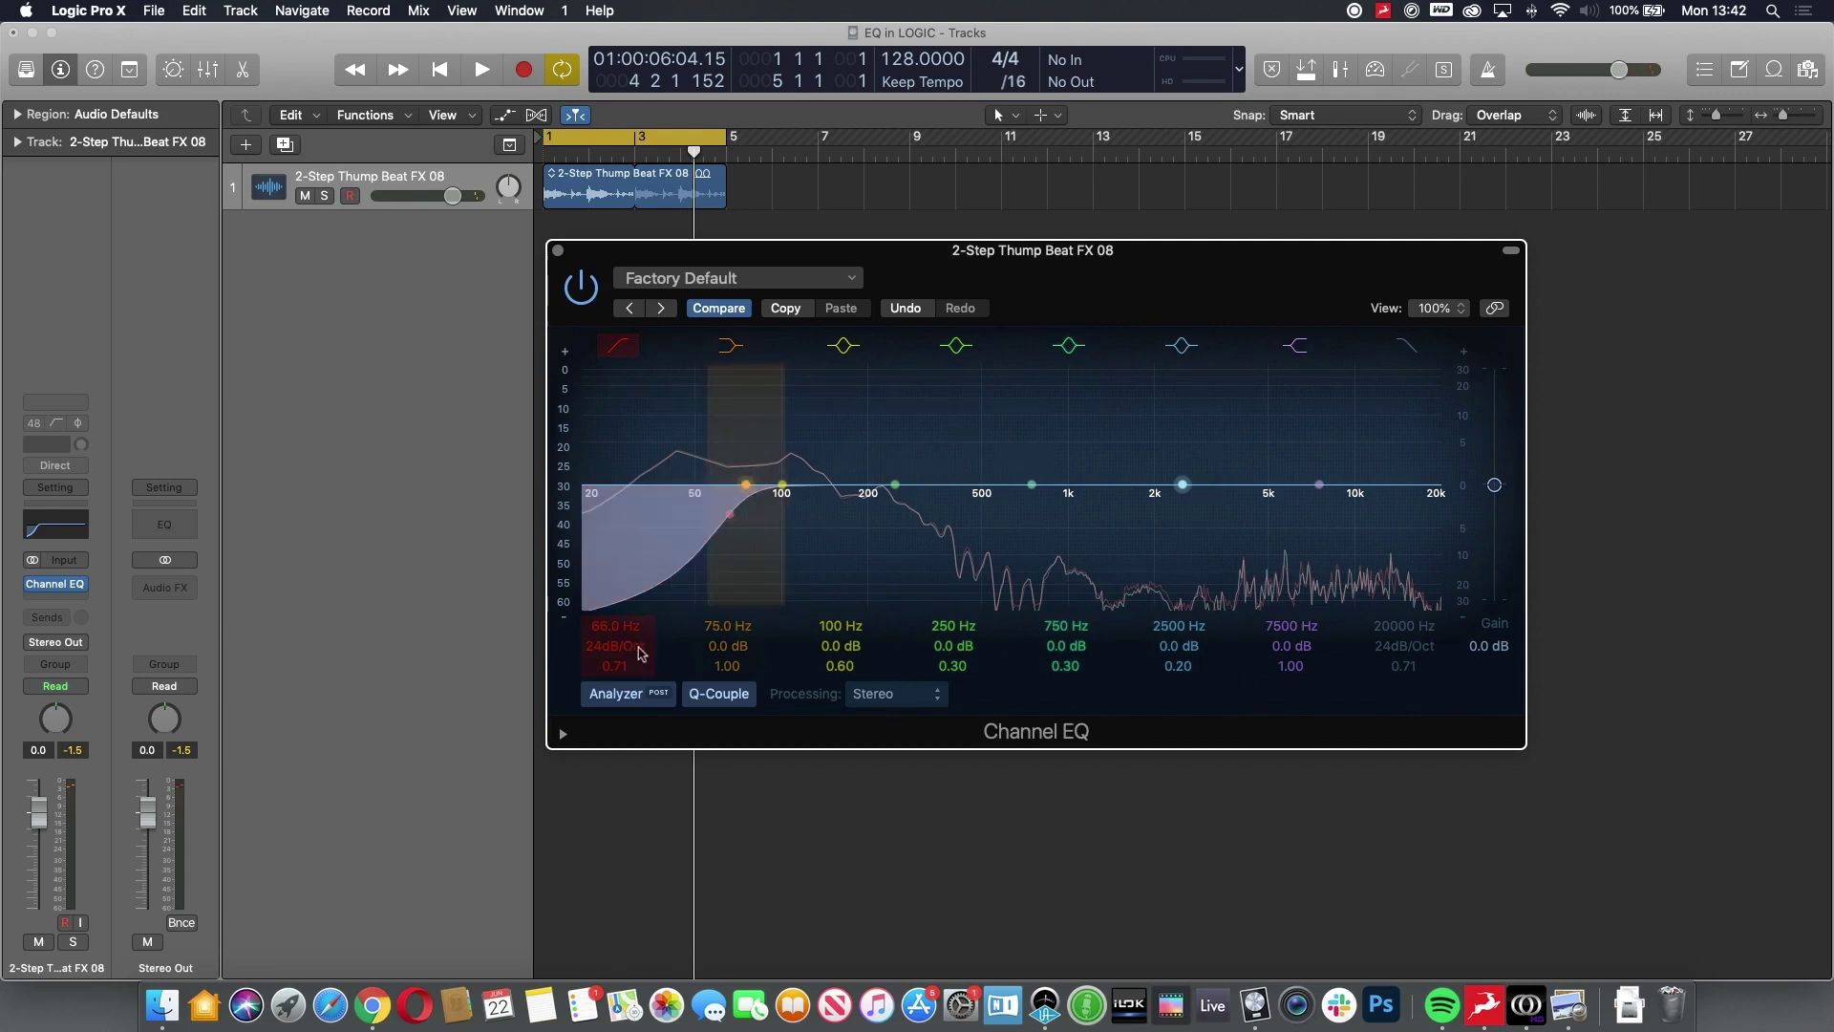
click(616, 695)
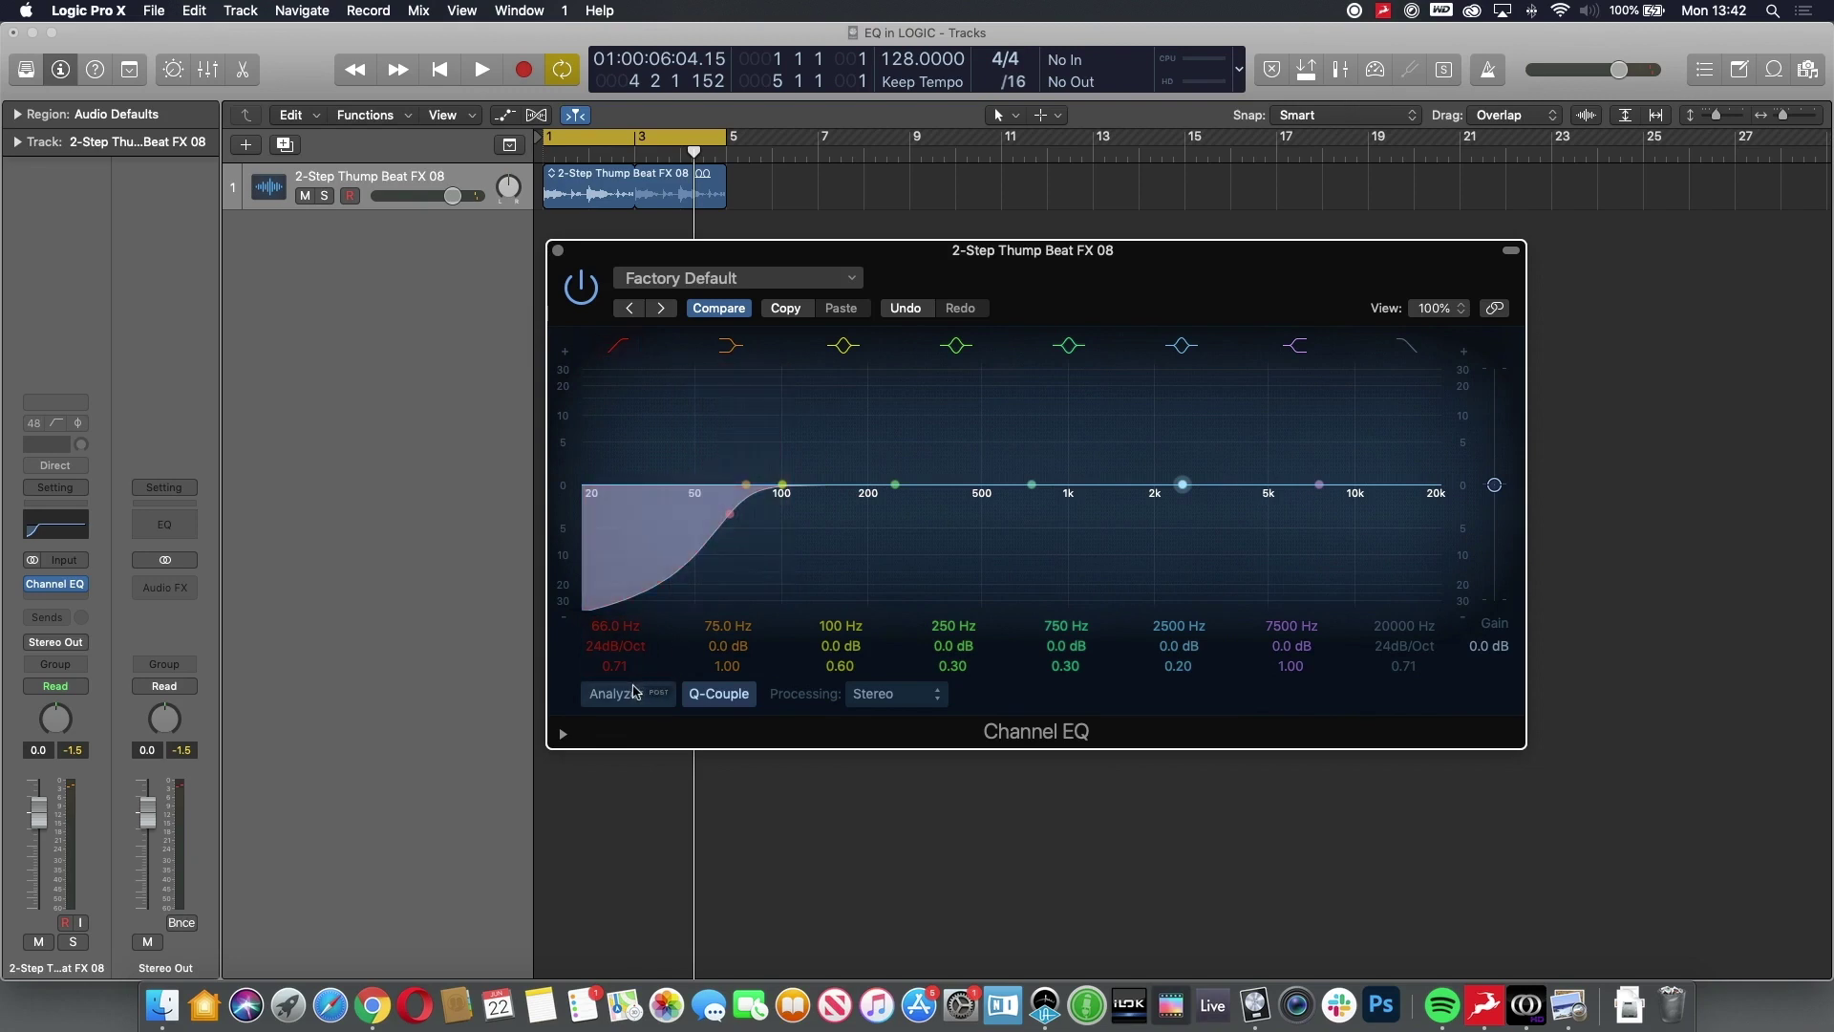
click(631, 692)
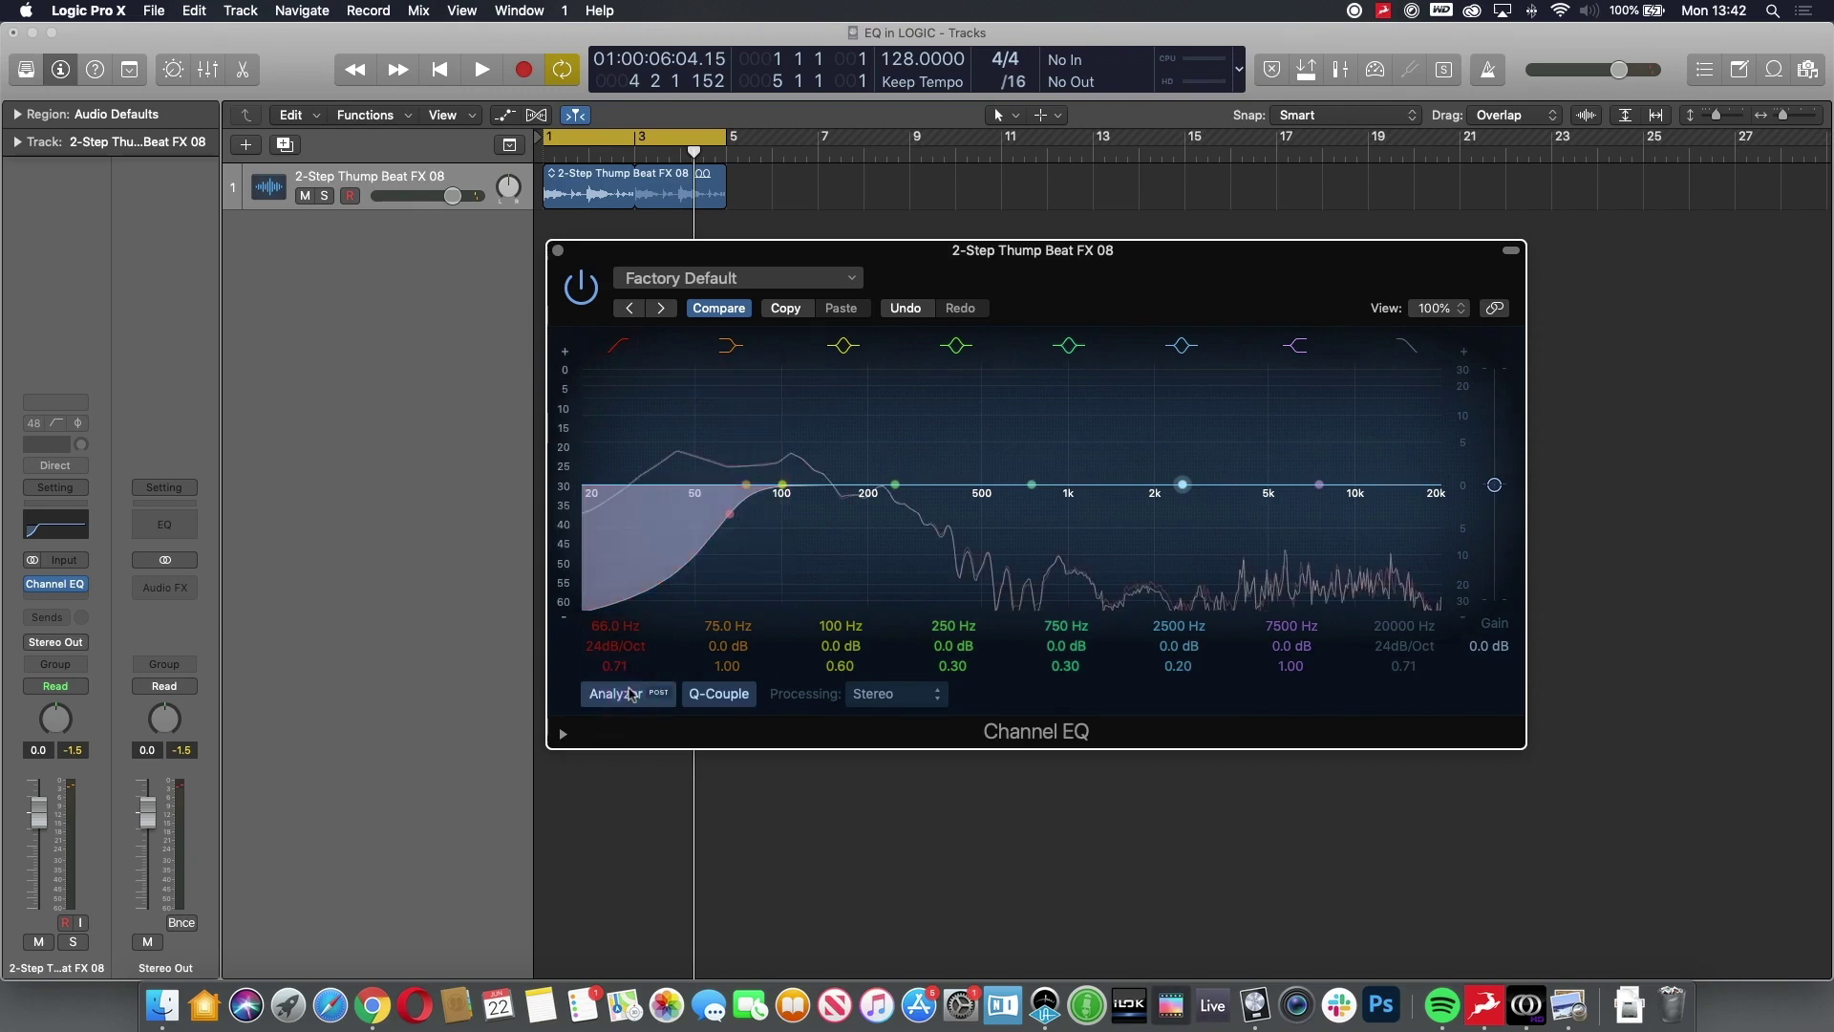